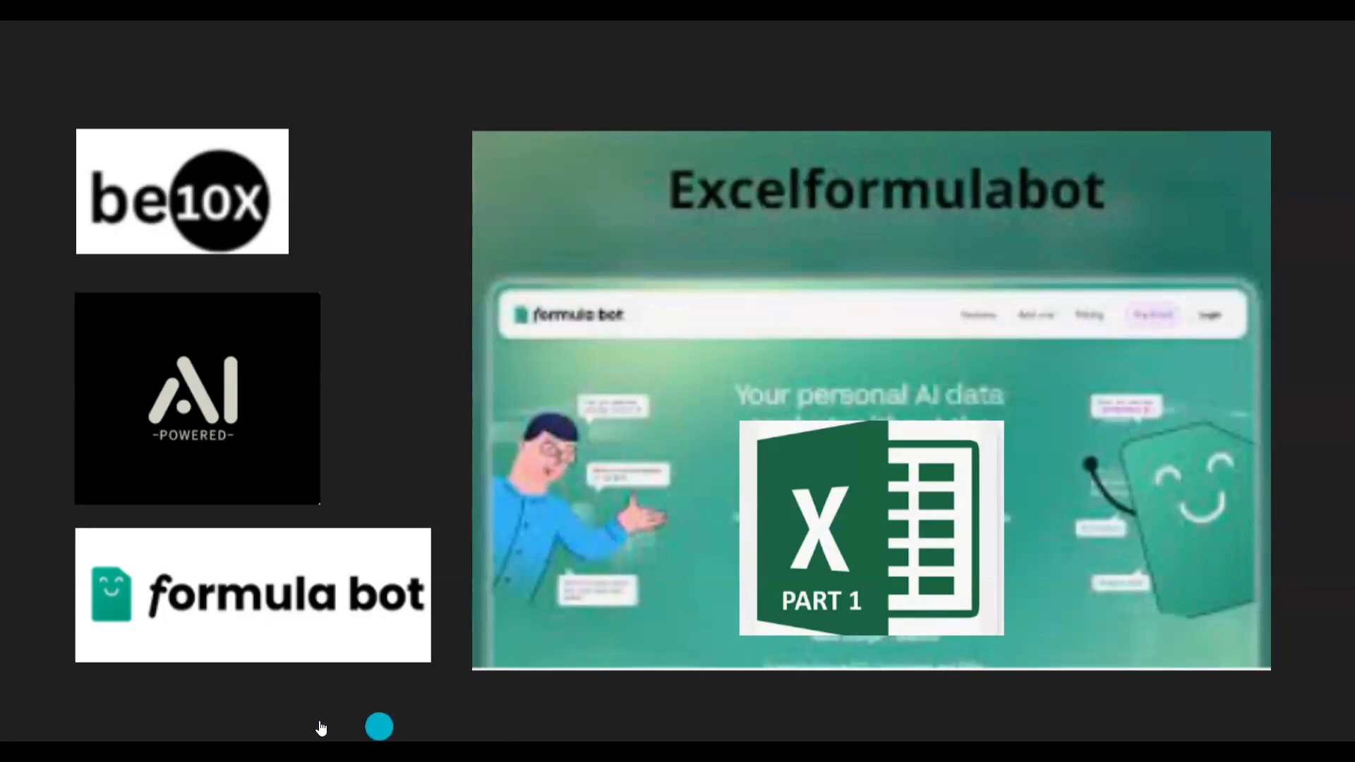
# Jump the slideshow to slide 2 and let it play to the Excelformulabot slide
pyautogui.click(275, 734)
pyautogui.click(326, 734)
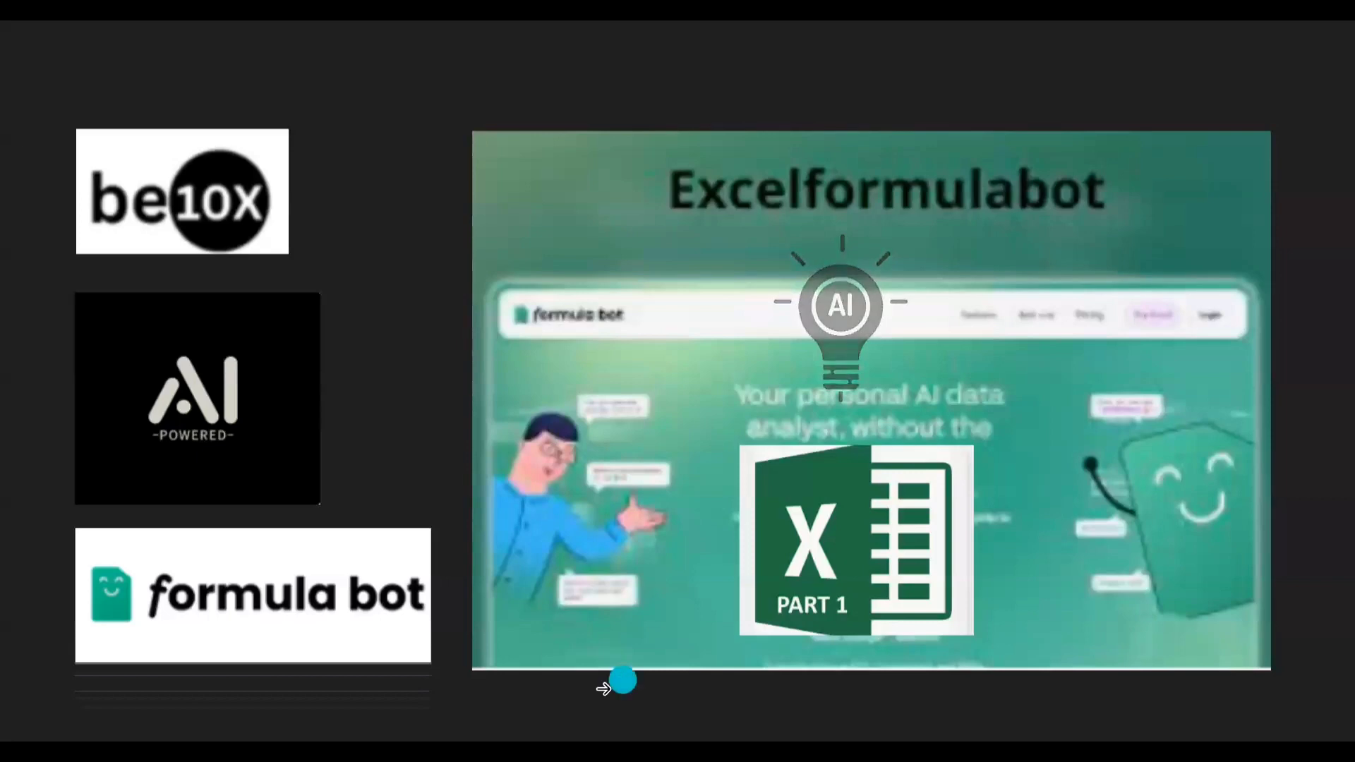
pyautogui.moveTo(581, 725)
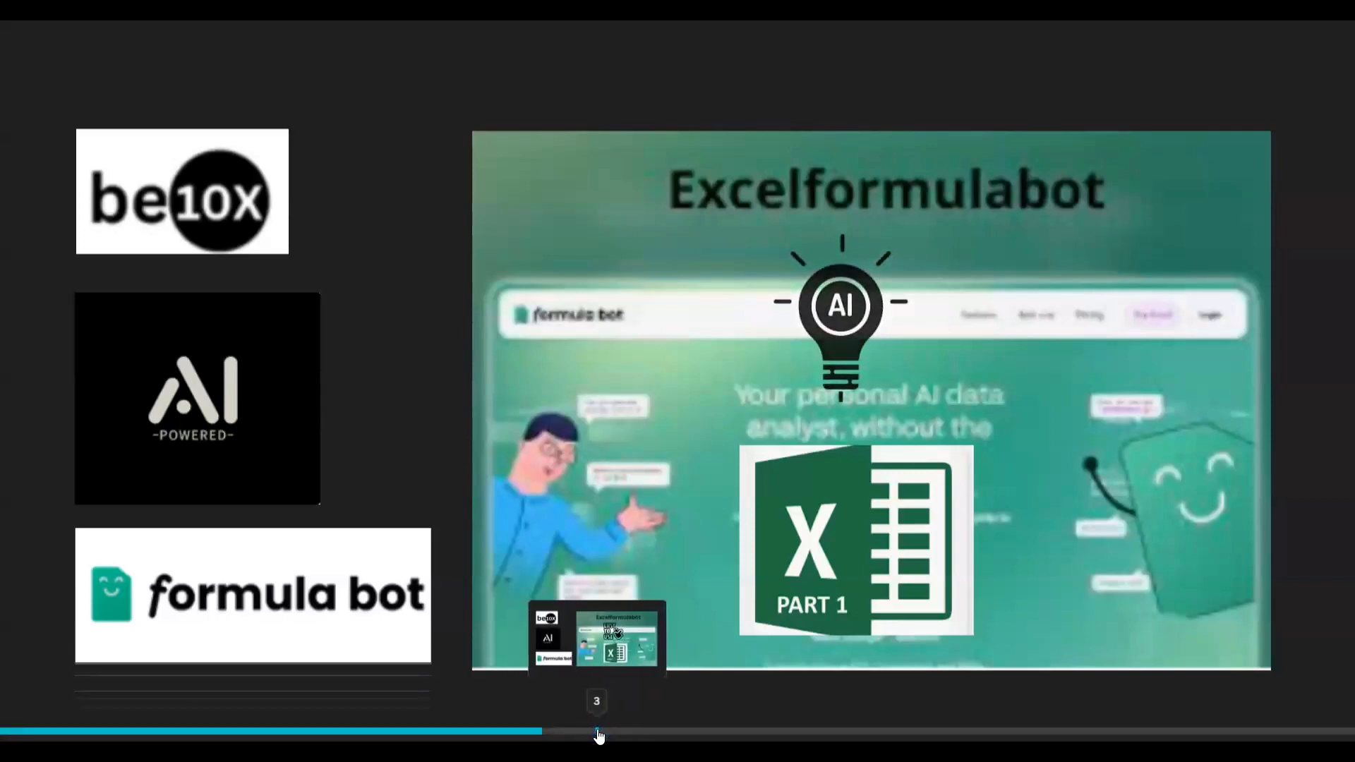
# Restart slide 3 so its gear-and-checkmark animation plays over the Excel graphic
pyautogui.click(598, 734)
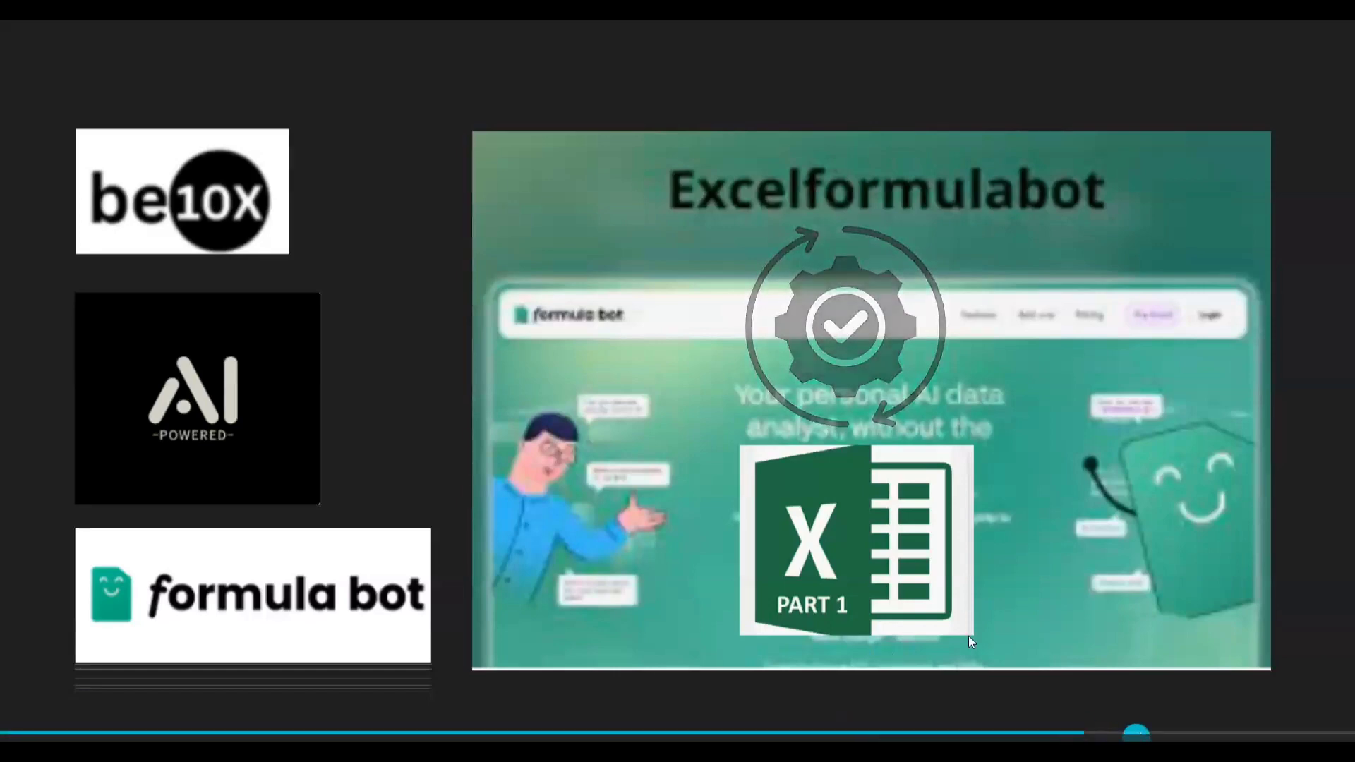
# Advance the slideshow to its final slide, 5 of 5
pyautogui.click(968, 615)
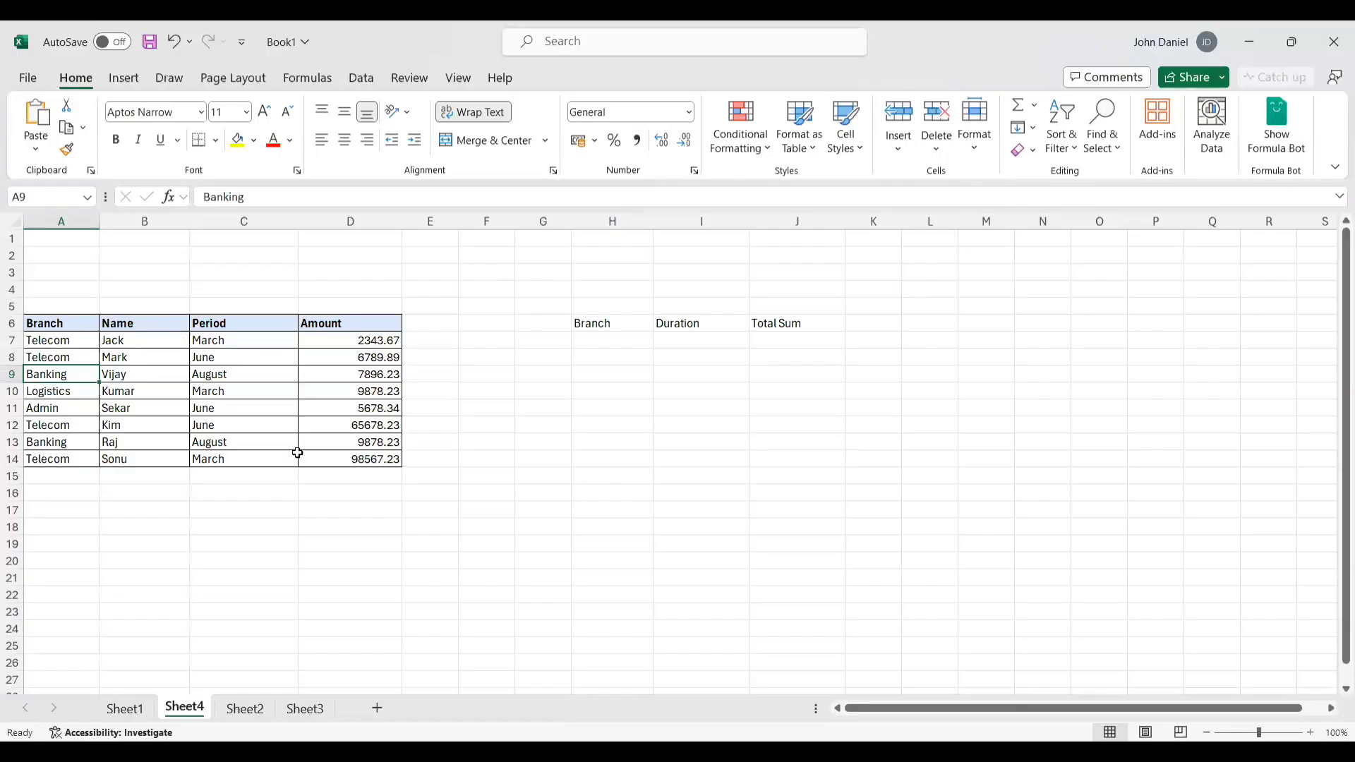
# Go over the Branch, Name, Period and Amount headers, then bring up the Add-ins list
pyautogui.click(60, 328)
pyautogui.click(123, 328)
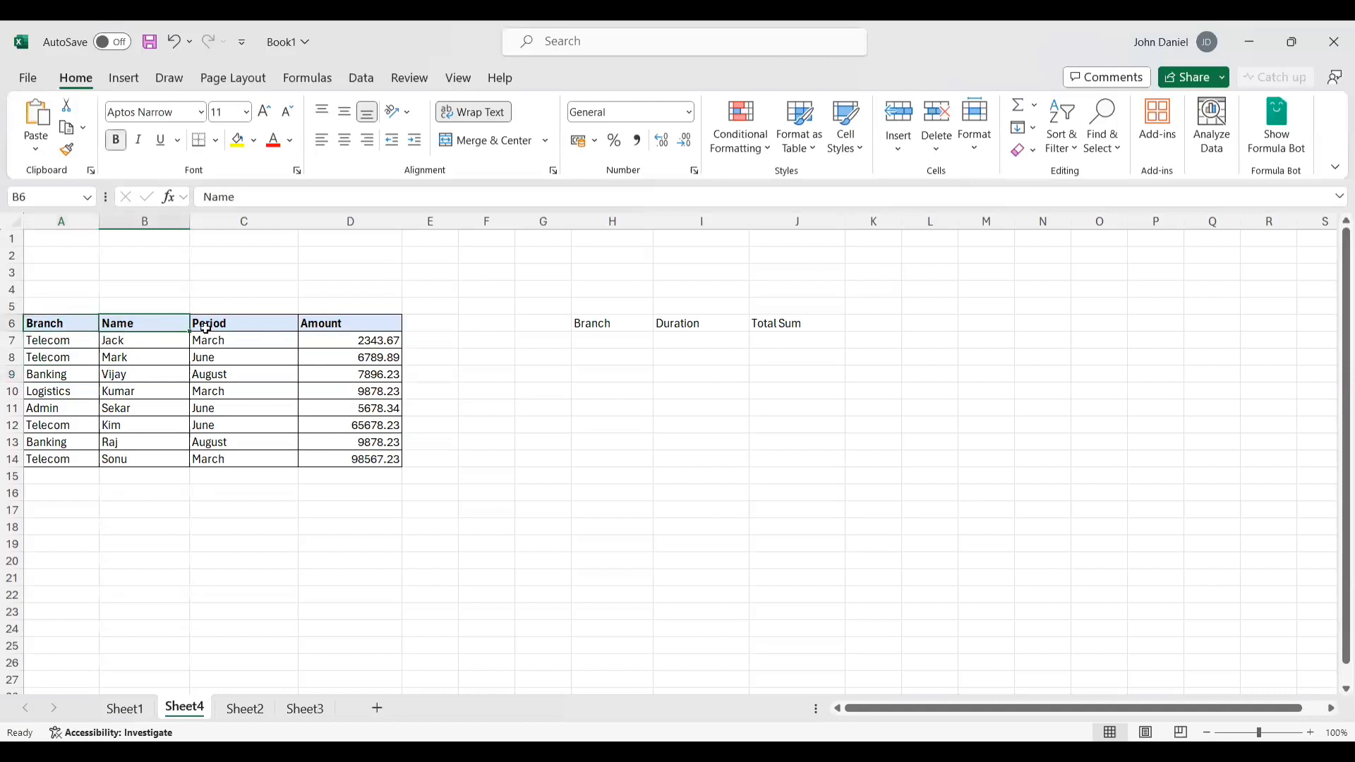
pyautogui.click(283, 327)
pyautogui.click(323, 323)
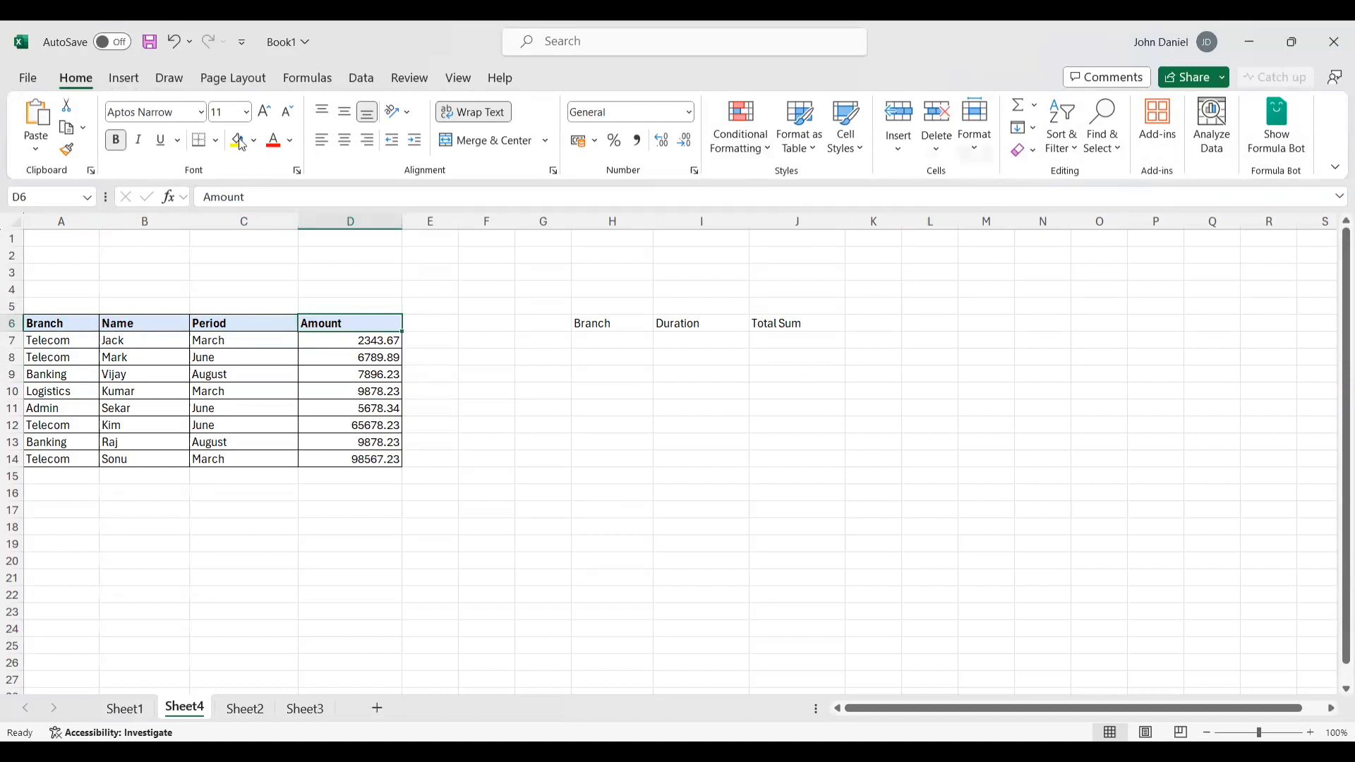
pyautogui.click(1163, 112)
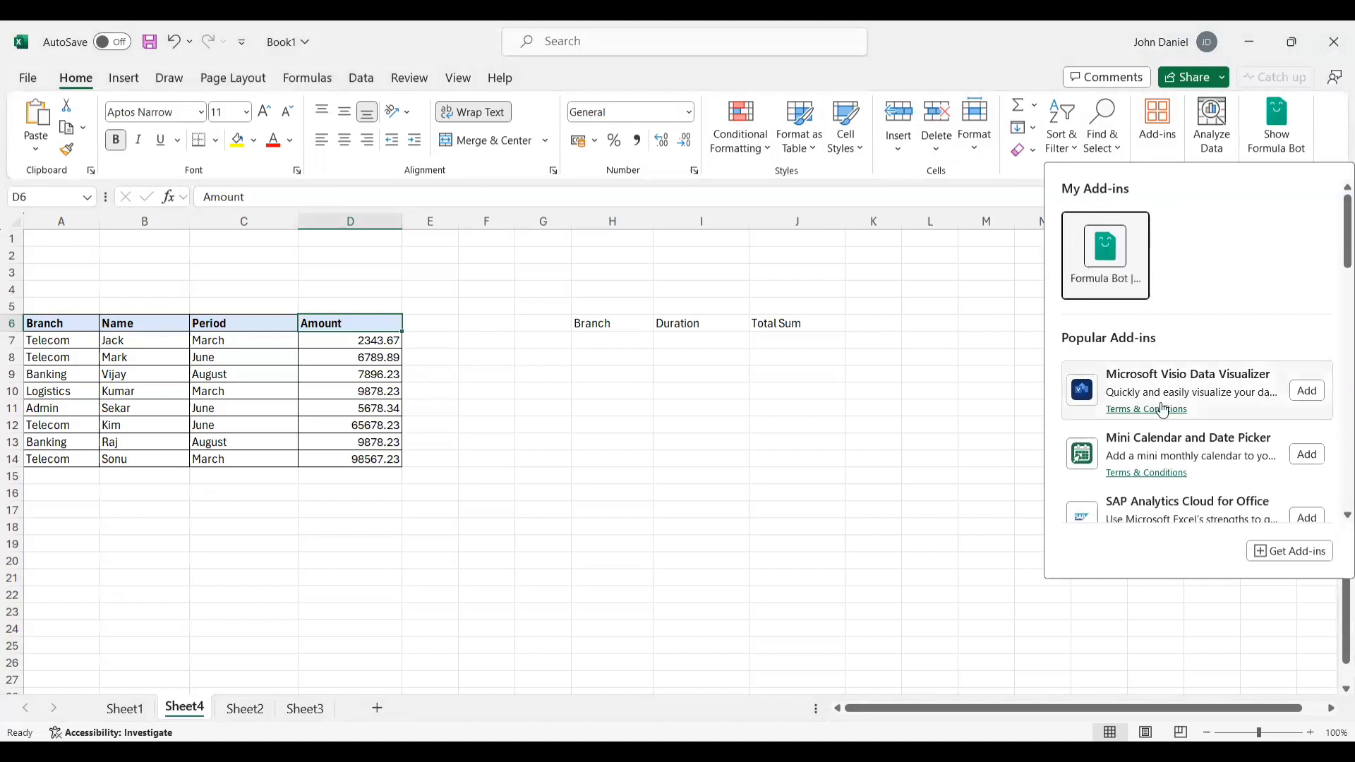
# Search the Office add-in store for 'formula bot', then show the Formula Bot pane
pyautogui.click(1293, 552)
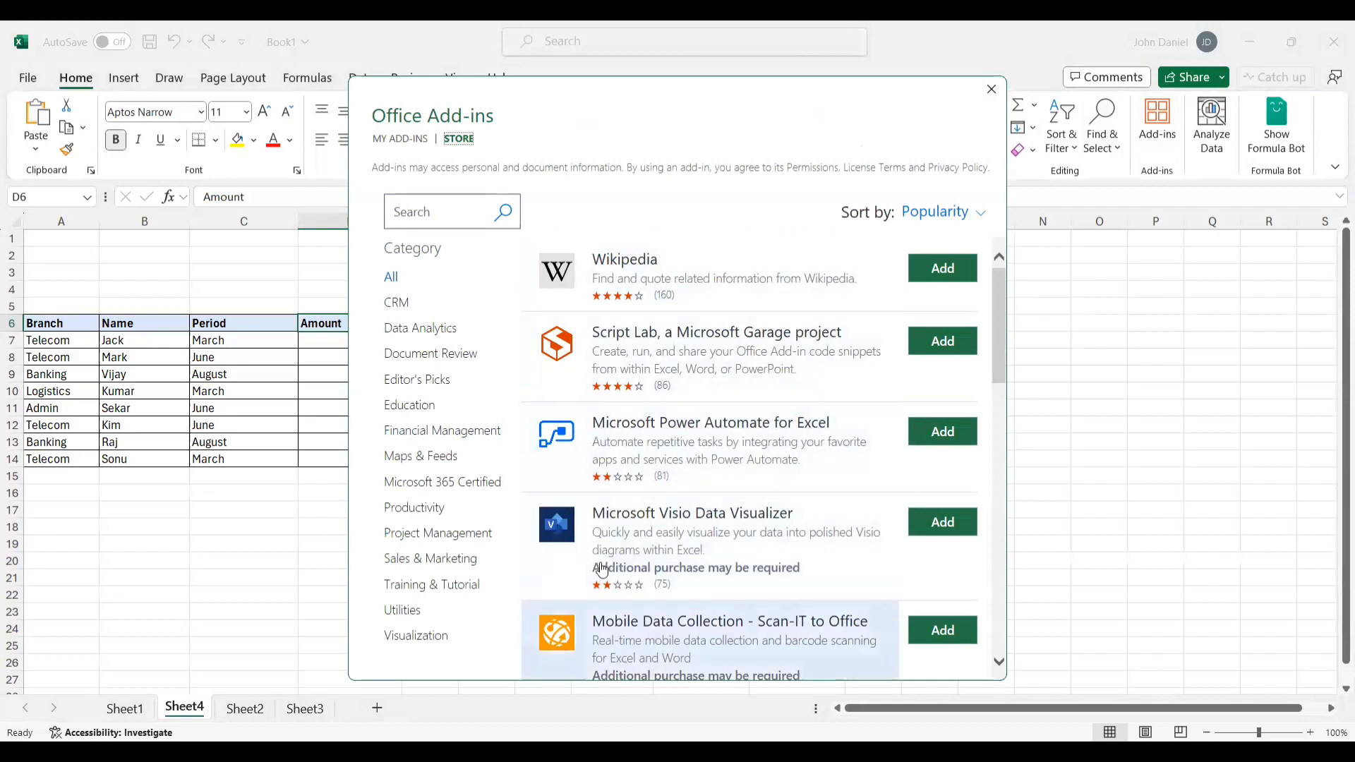
pyautogui.click(422, 215)
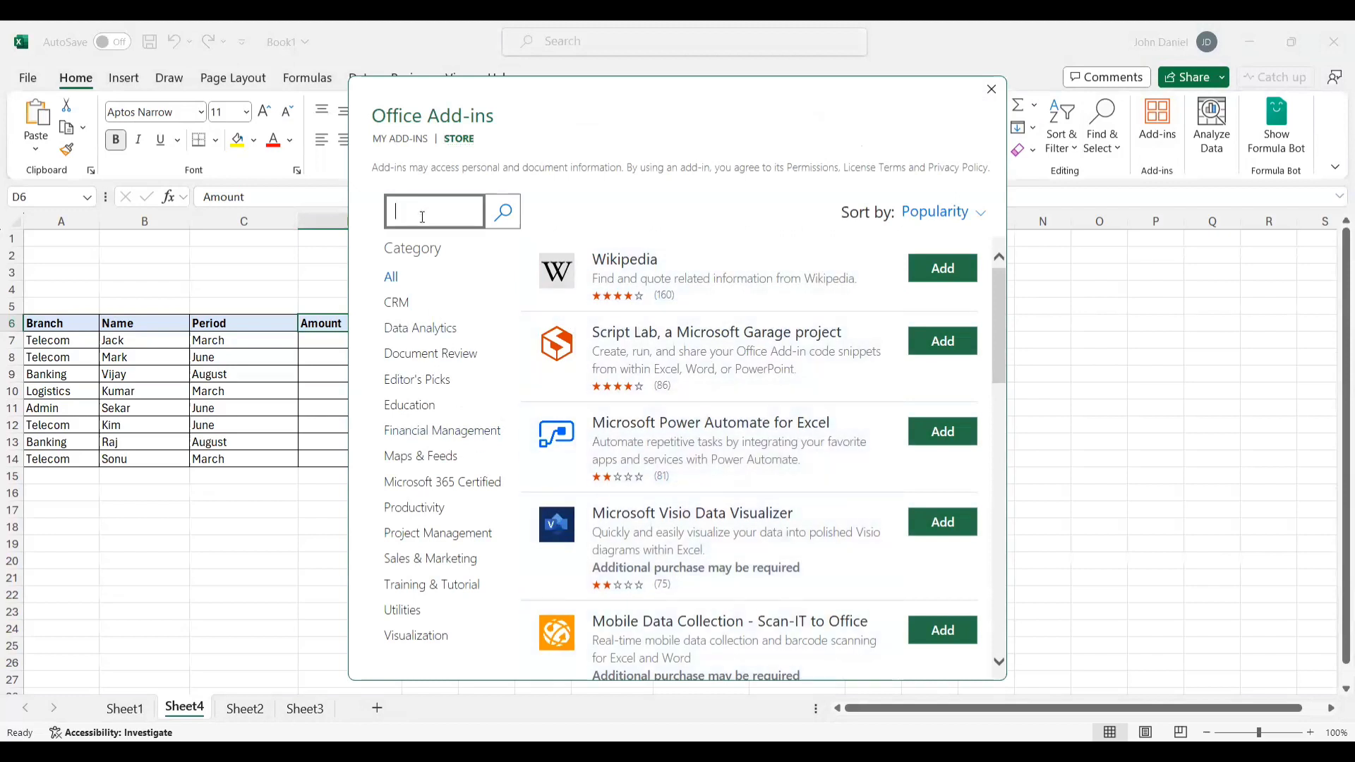
pyautogui.write('formula bot')
pyautogui.click(504, 212)
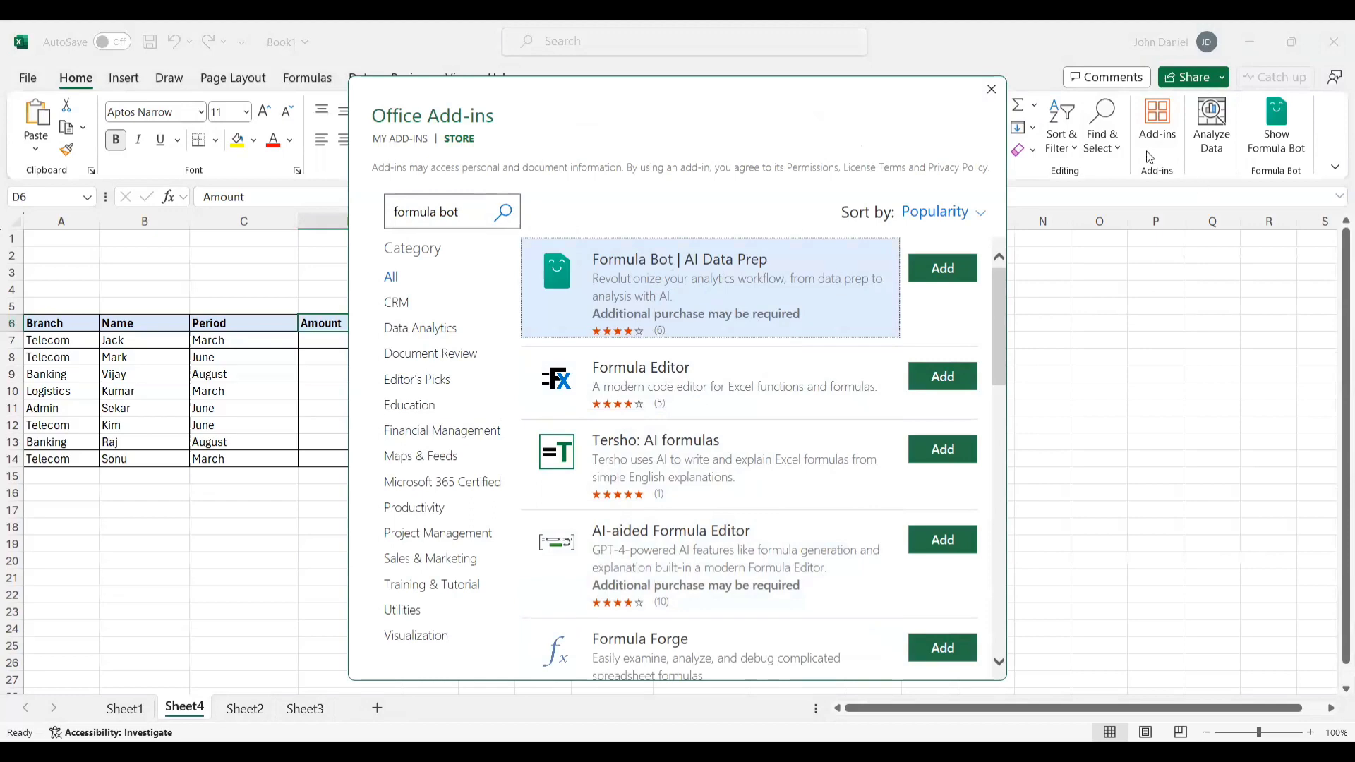
pyautogui.click(1279, 145)
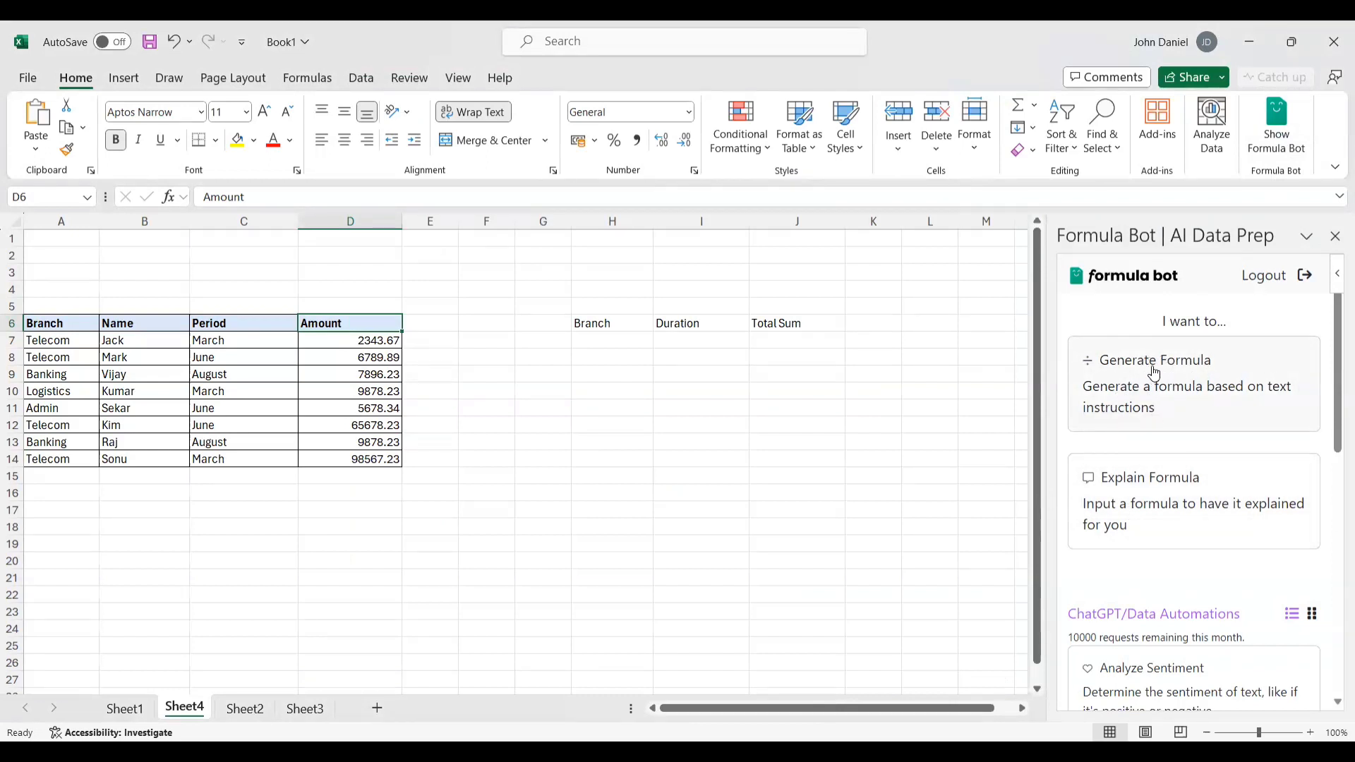
pyautogui.click(1154, 373)
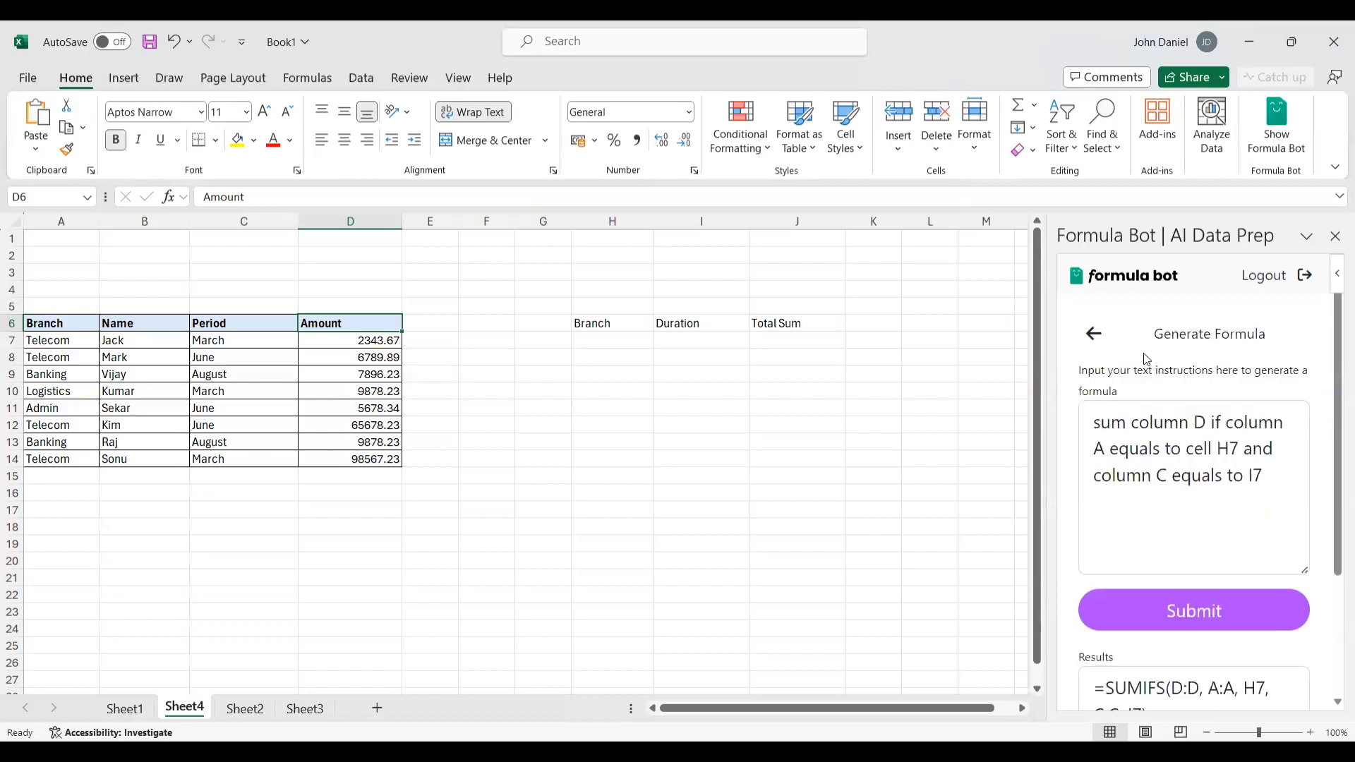
pyautogui.click(1096, 336)
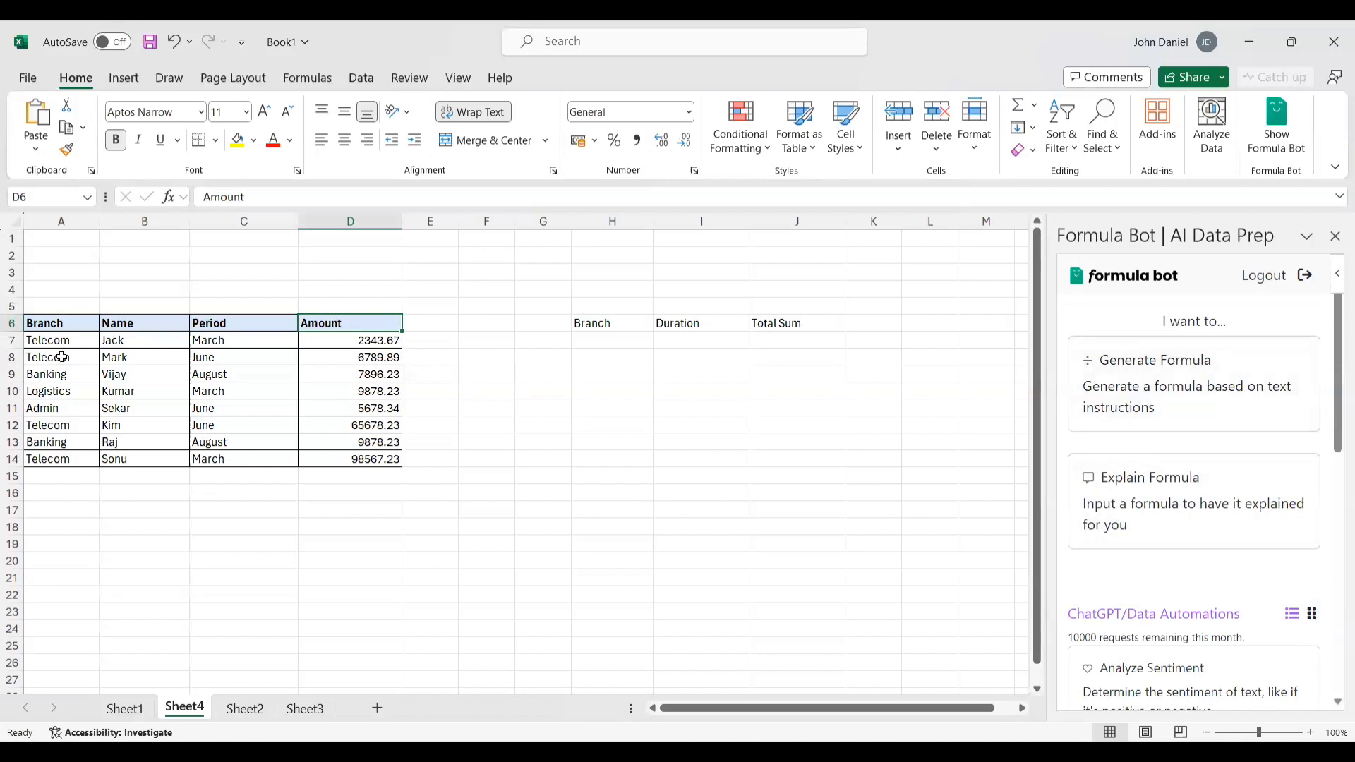
pyautogui.click(53, 323)
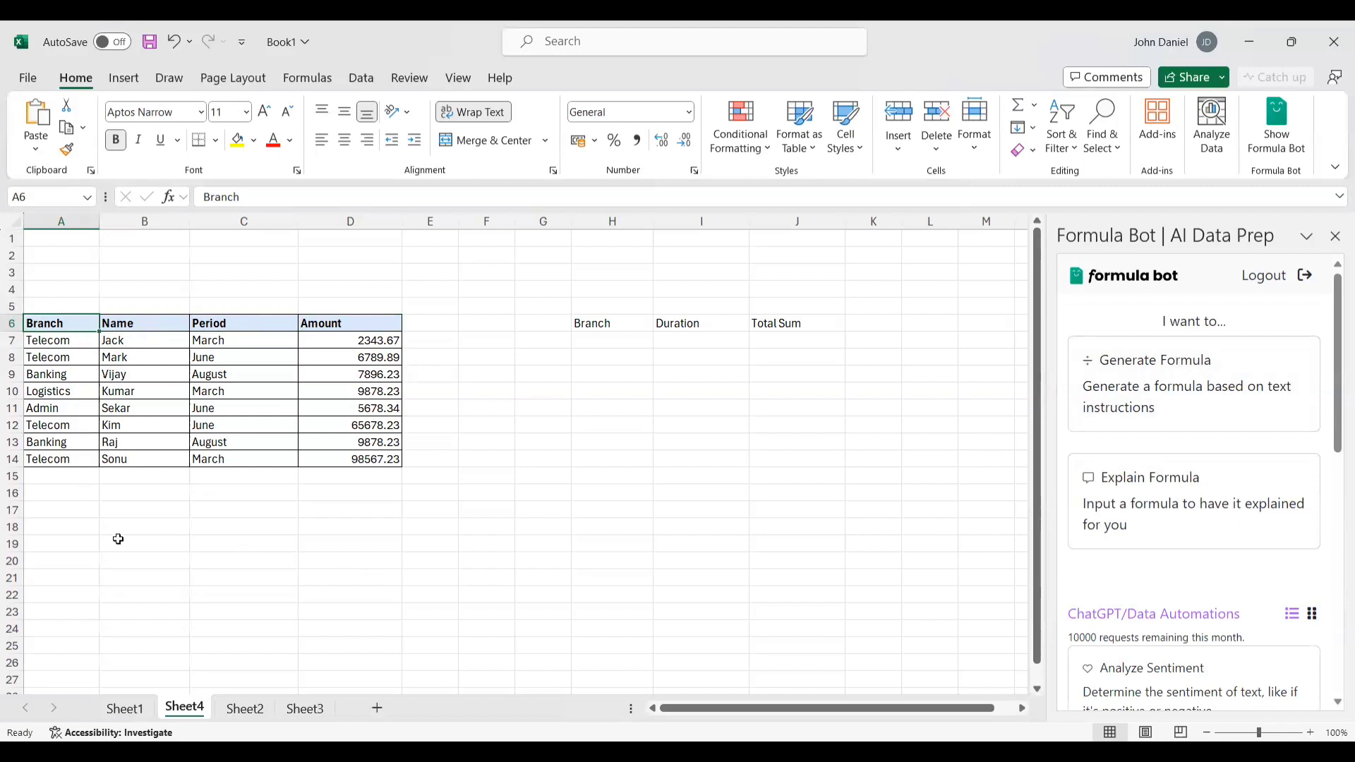
pyautogui.click(53, 344)
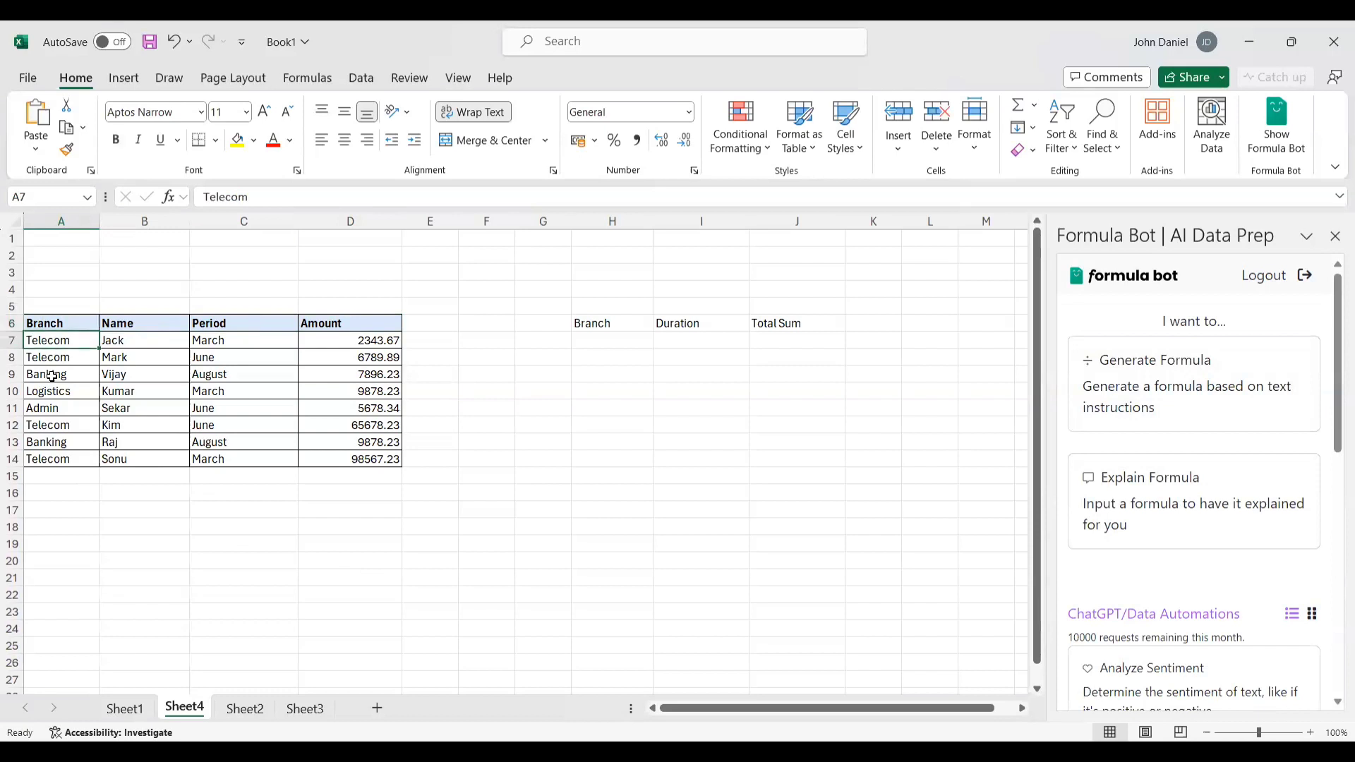
pyautogui.click(51, 377)
pyautogui.click(51, 392)
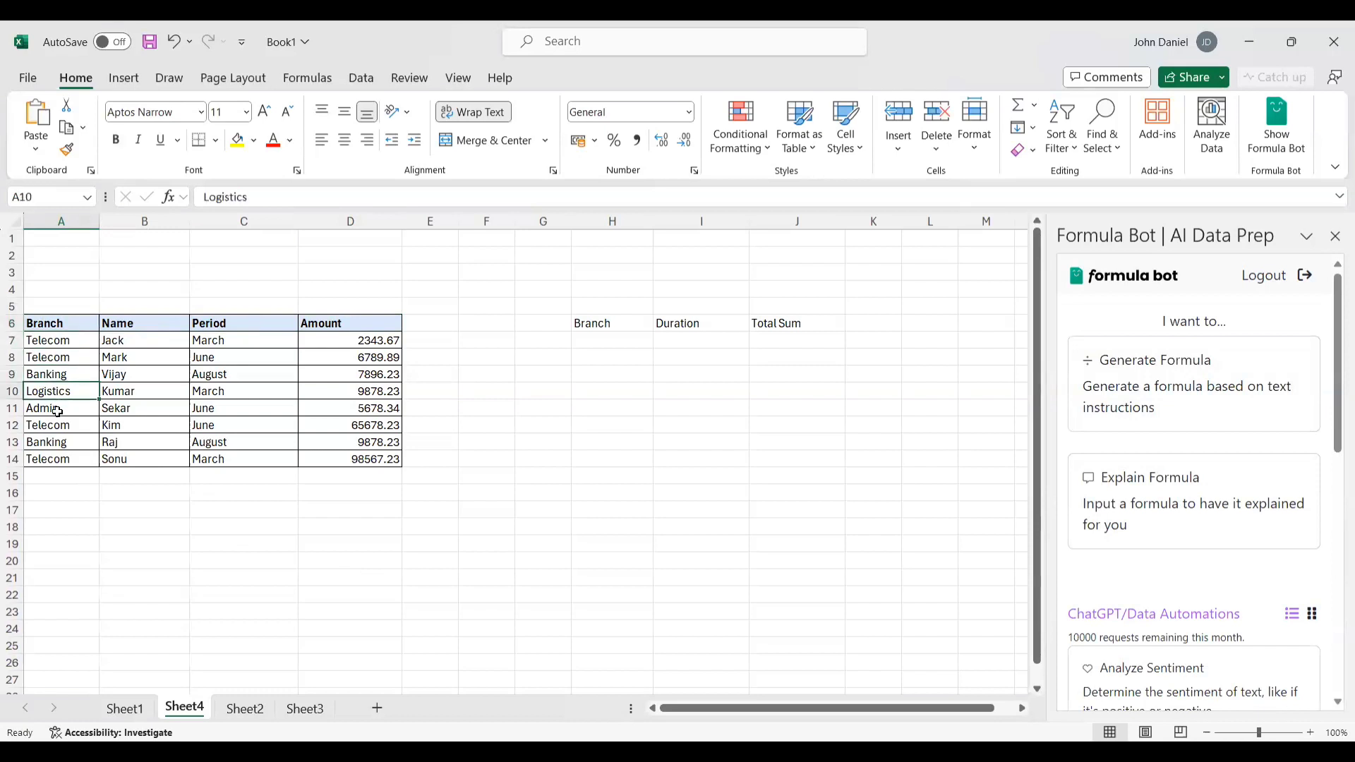
pyautogui.click(57, 411)
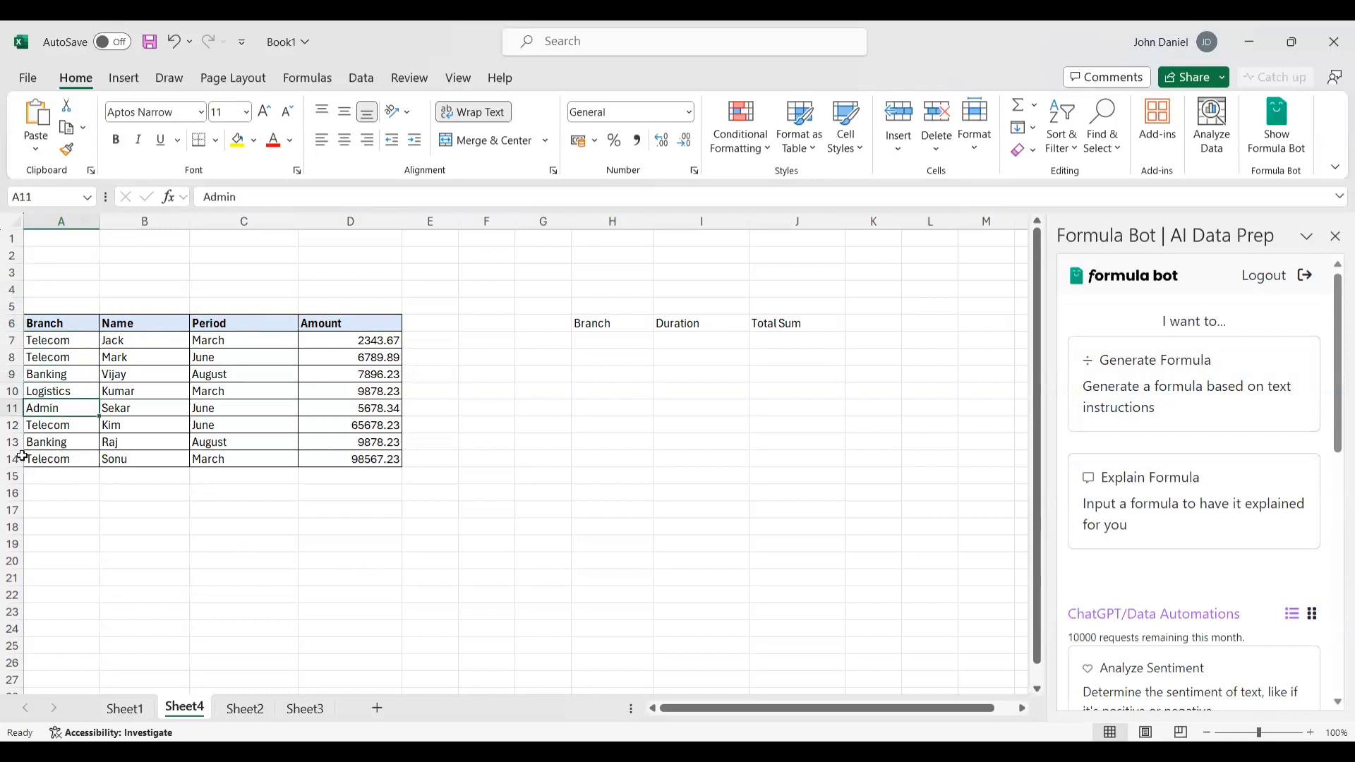
pyautogui.click(139, 341)
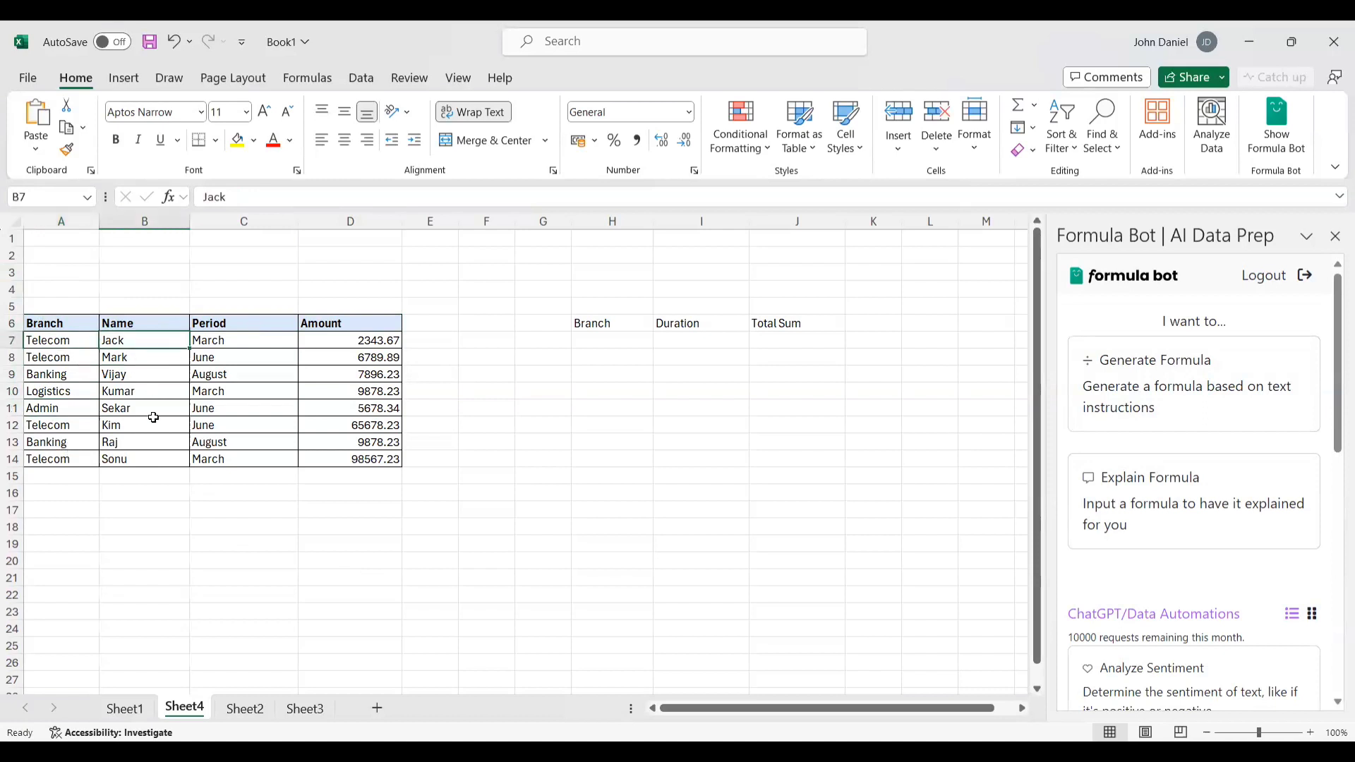
pyautogui.click(140, 359)
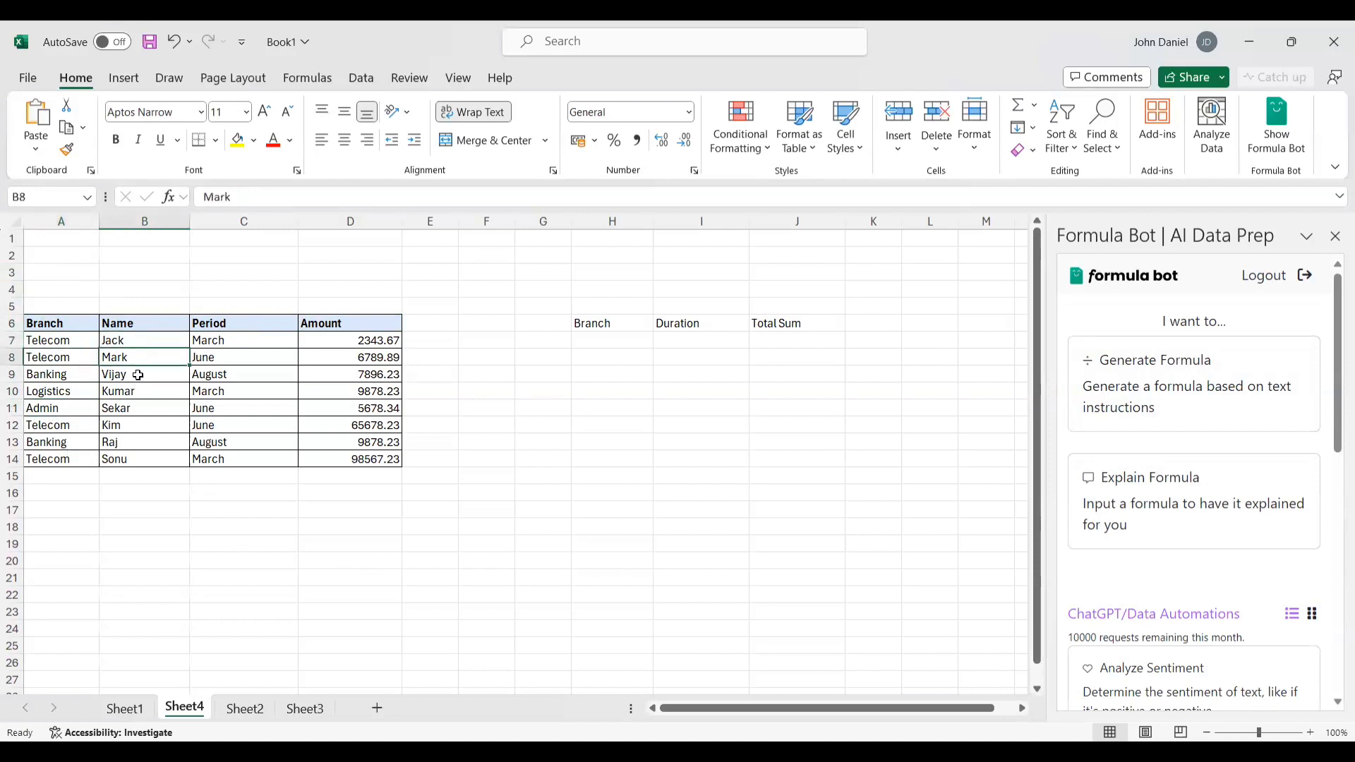
pyautogui.click(234, 341)
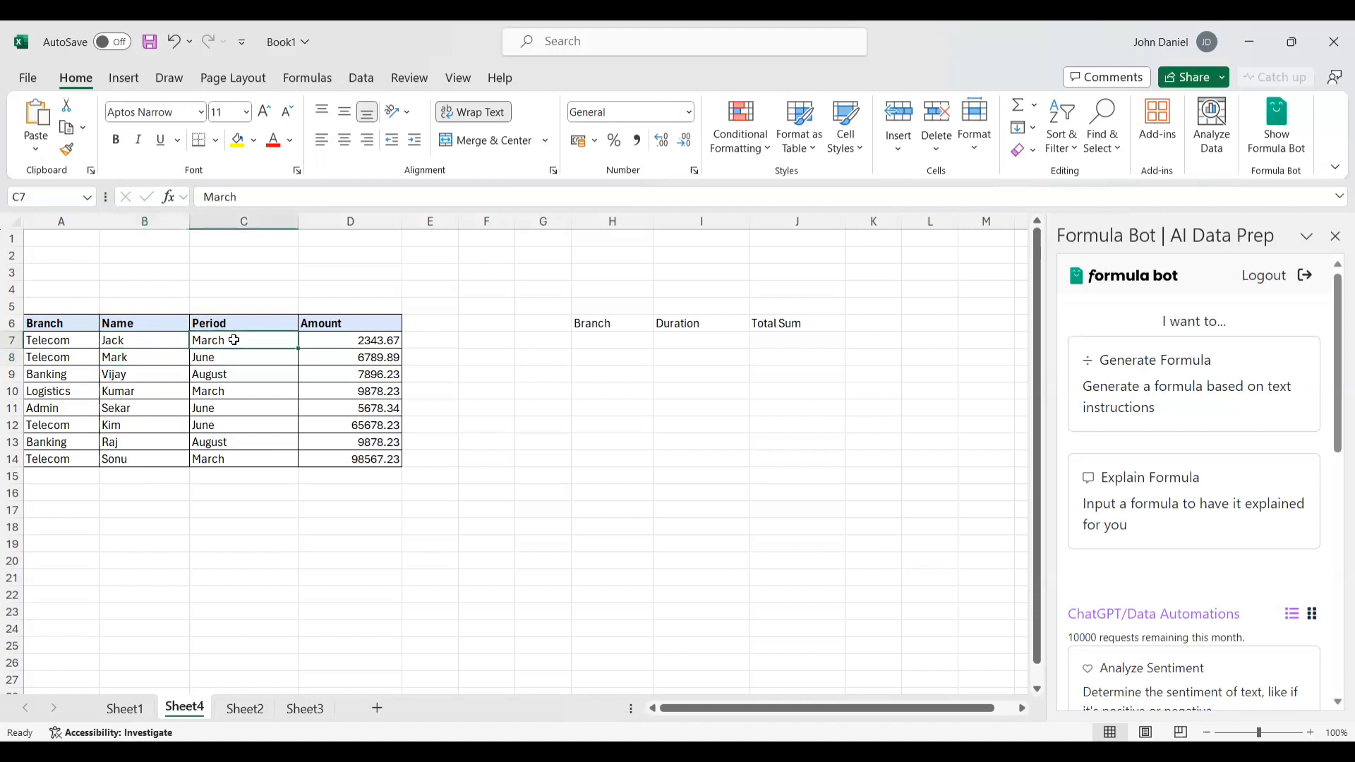
pyautogui.click(233, 360)
pyautogui.click(341, 341)
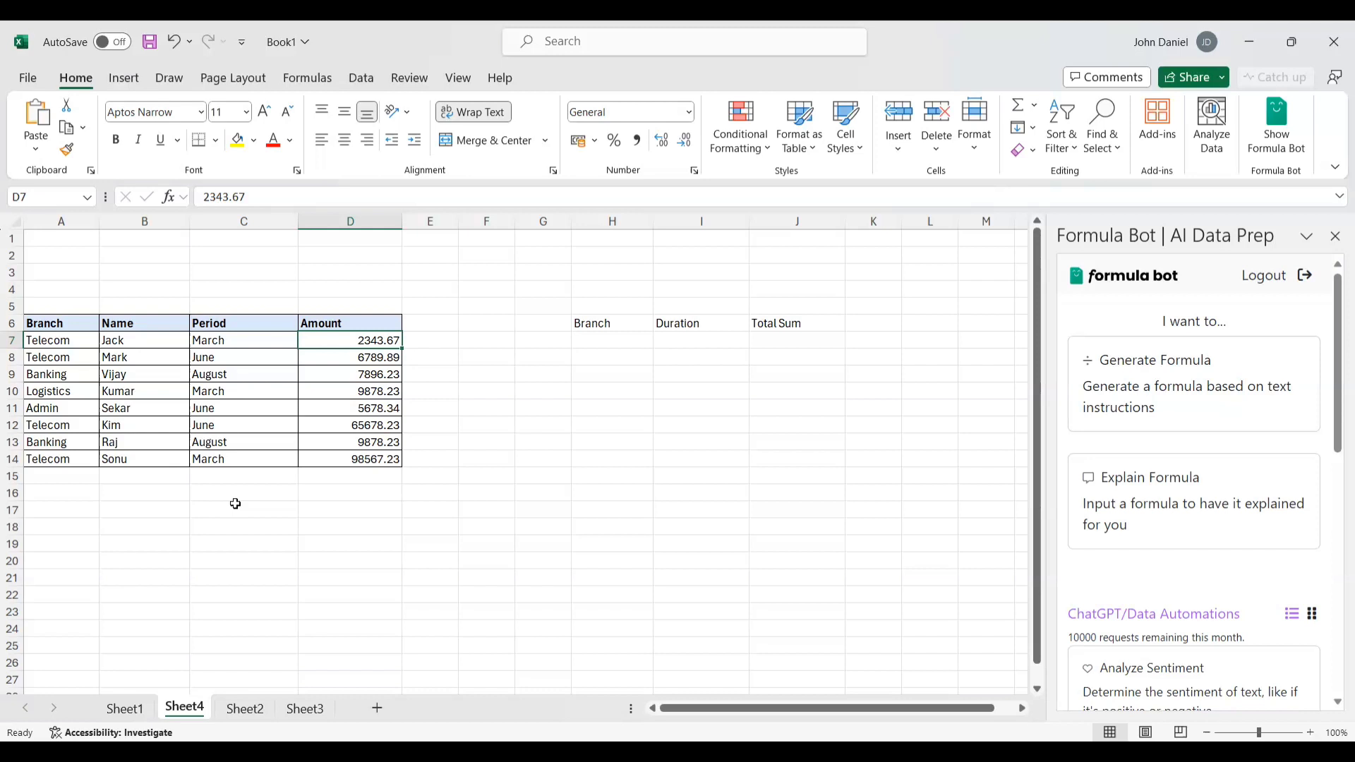
pyautogui.click(56, 341)
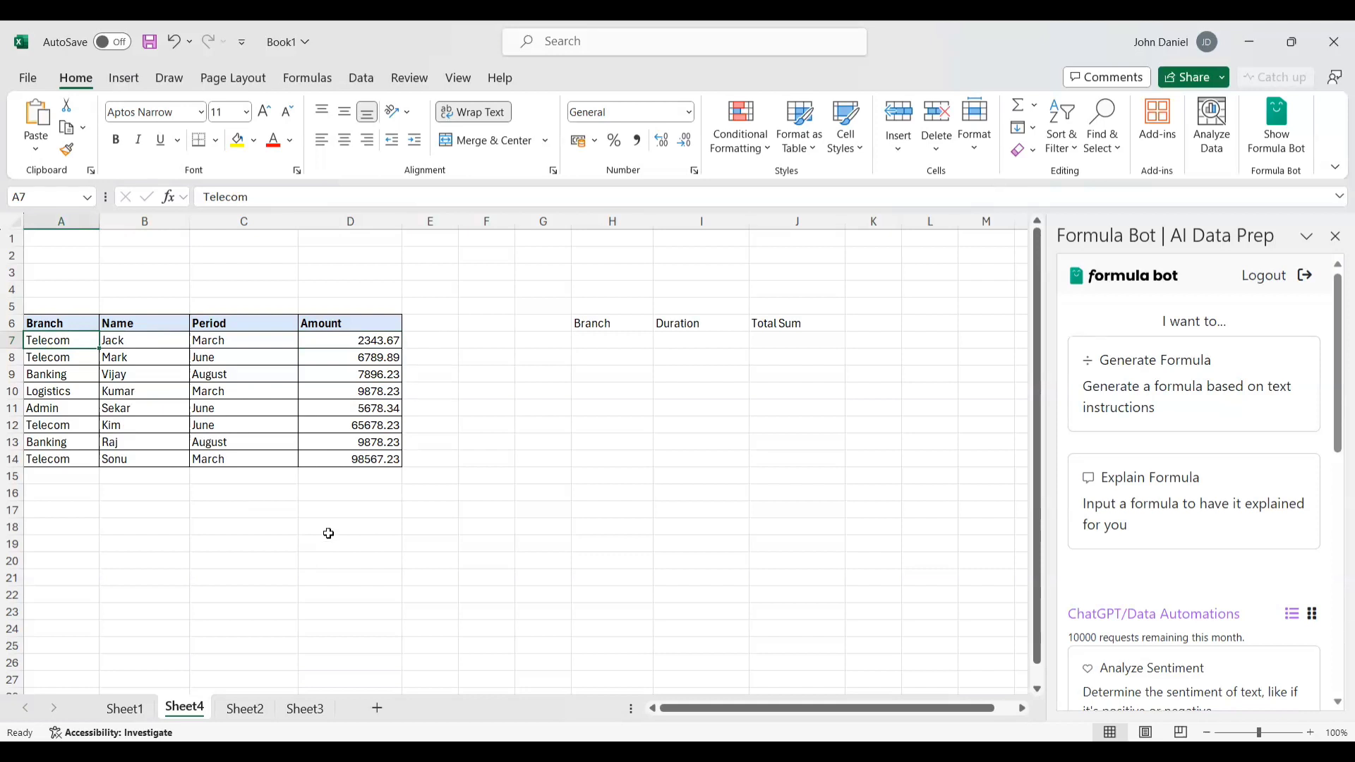
pyautogui.click(203, 338)
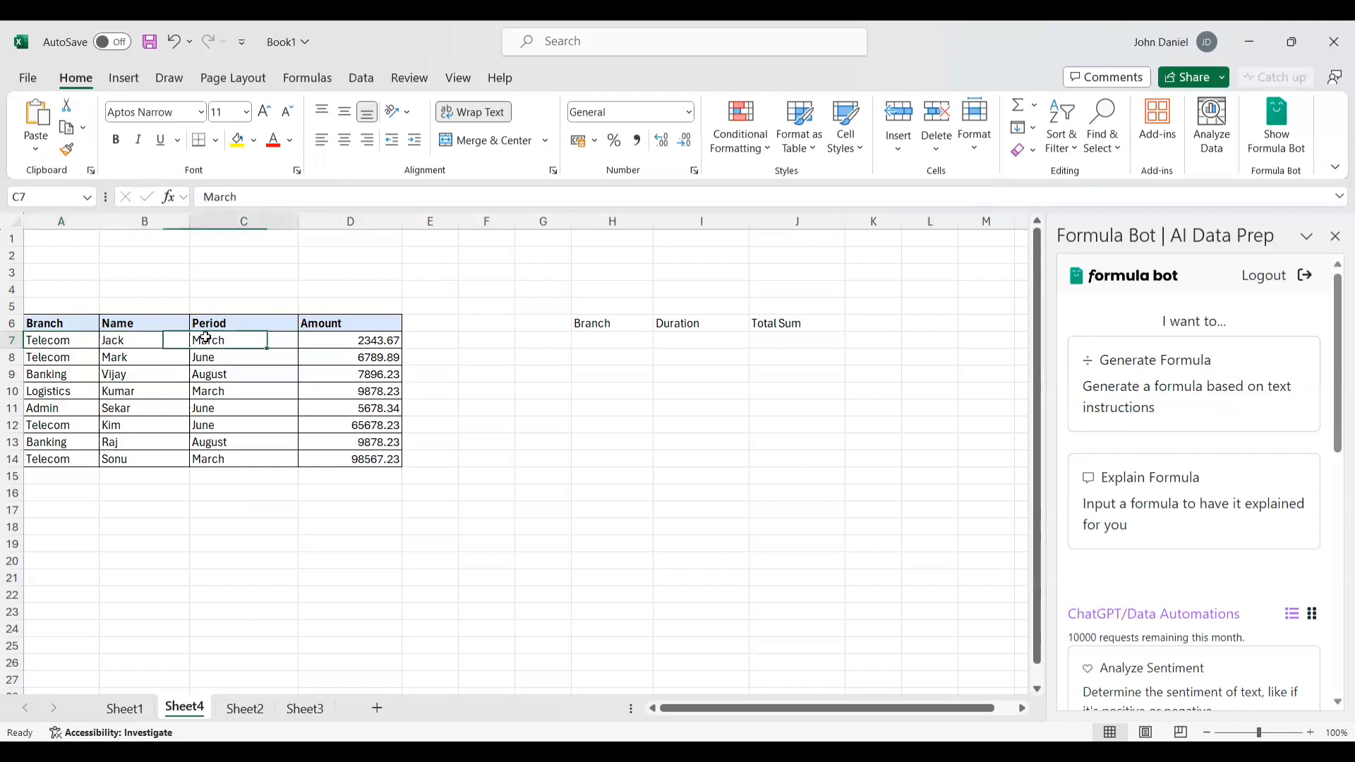
pyautogui.click(62, 342)
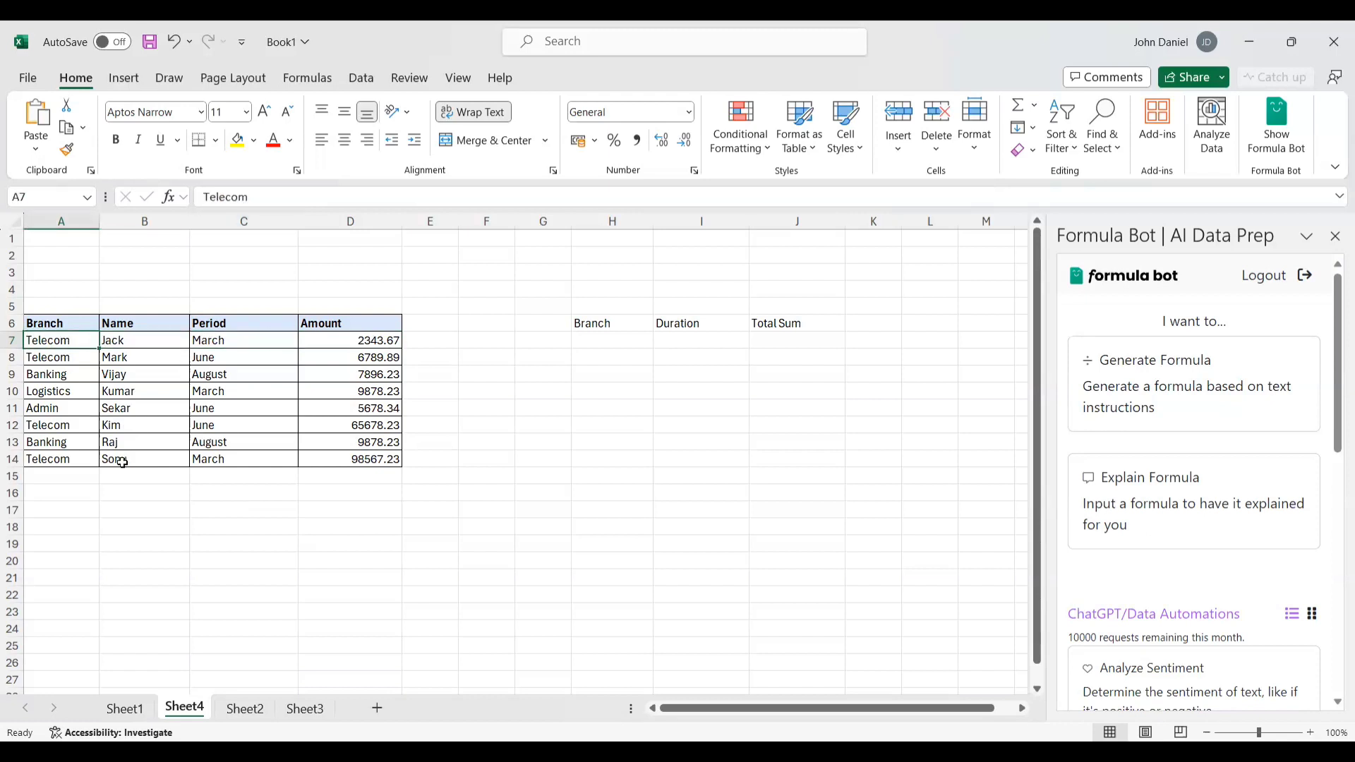
pyautogui.click(224, 340)
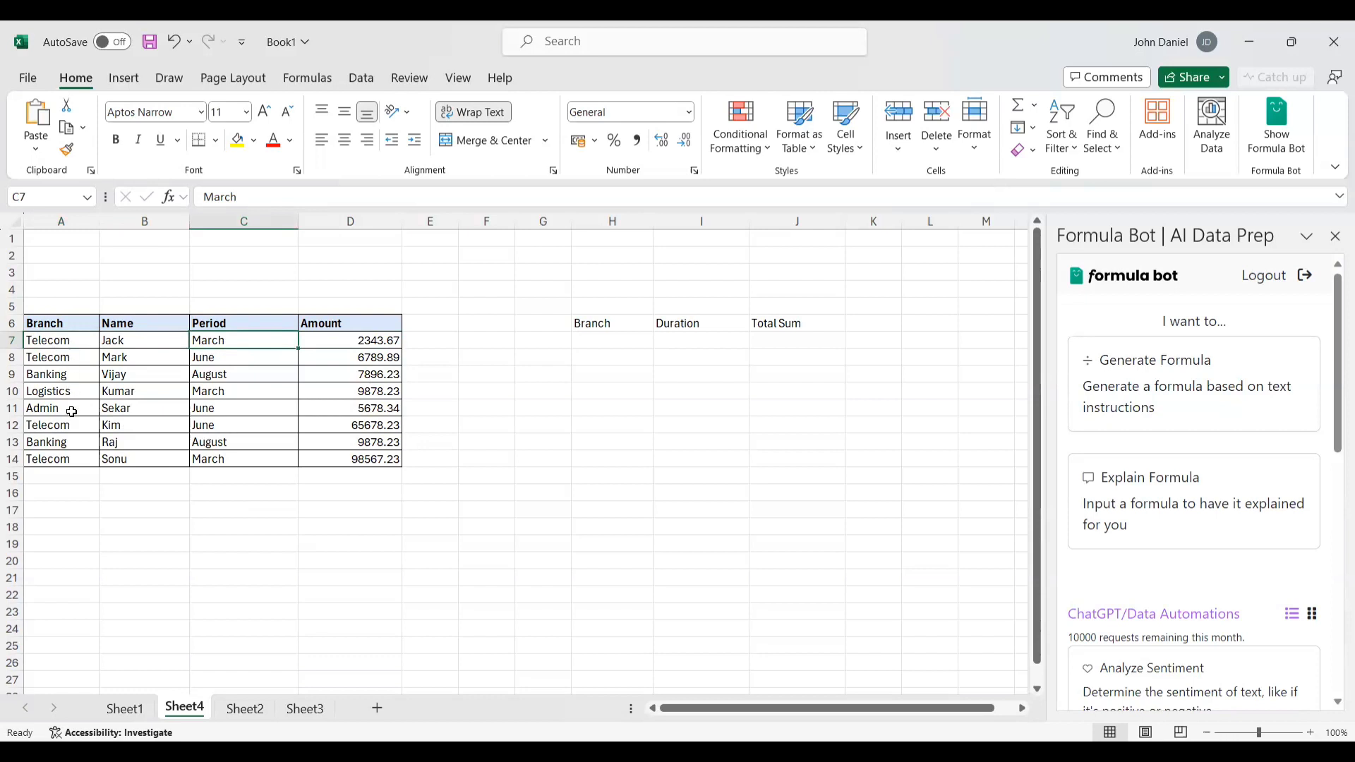
pyautogui.click(63, 461)
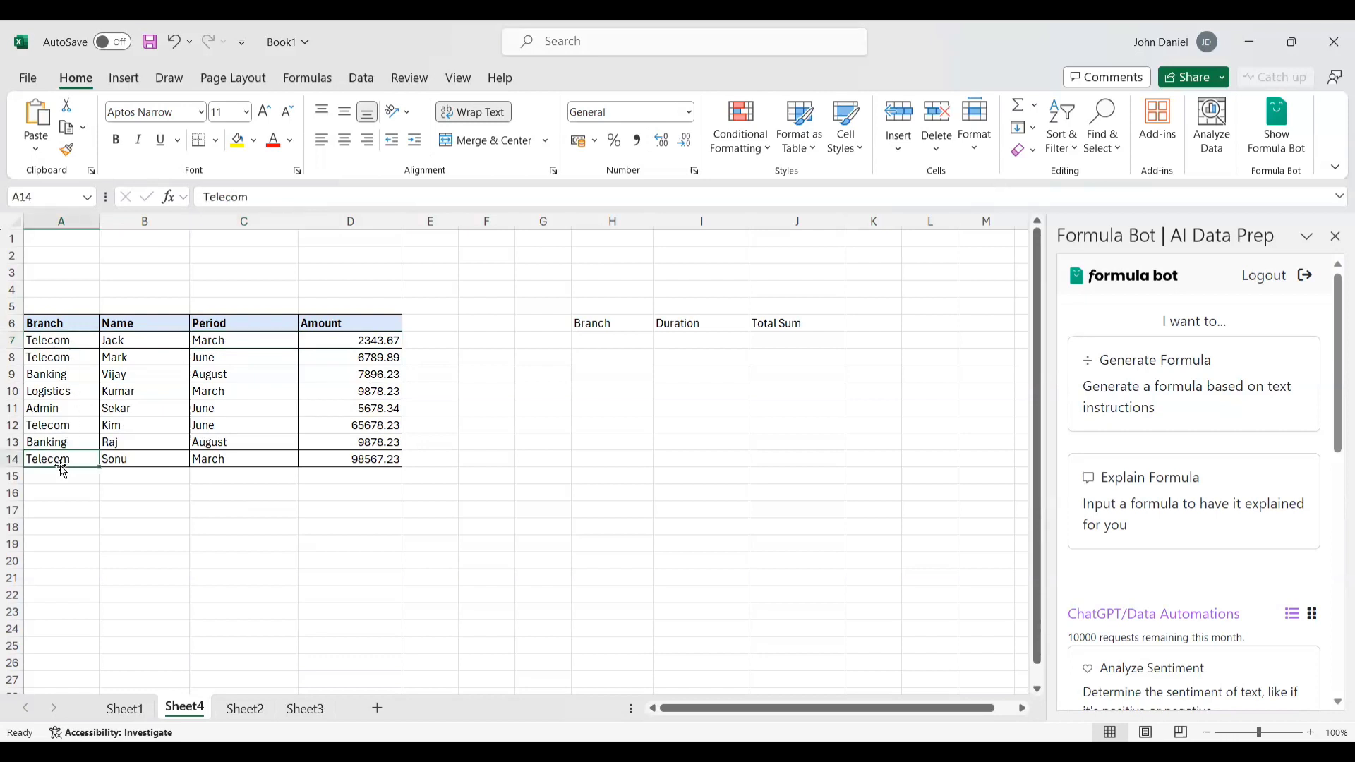
pyautogui.click(212, 461)
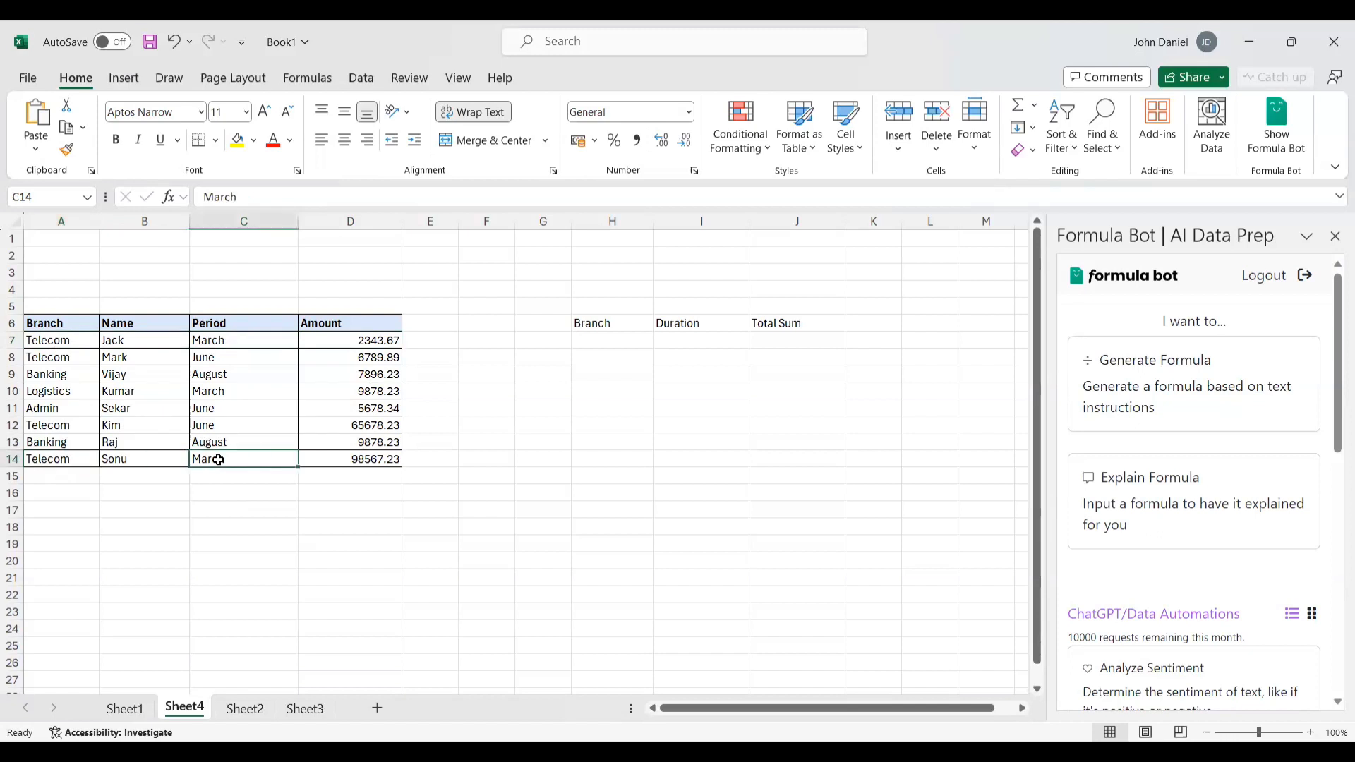
pyautogui.click(369, 339)
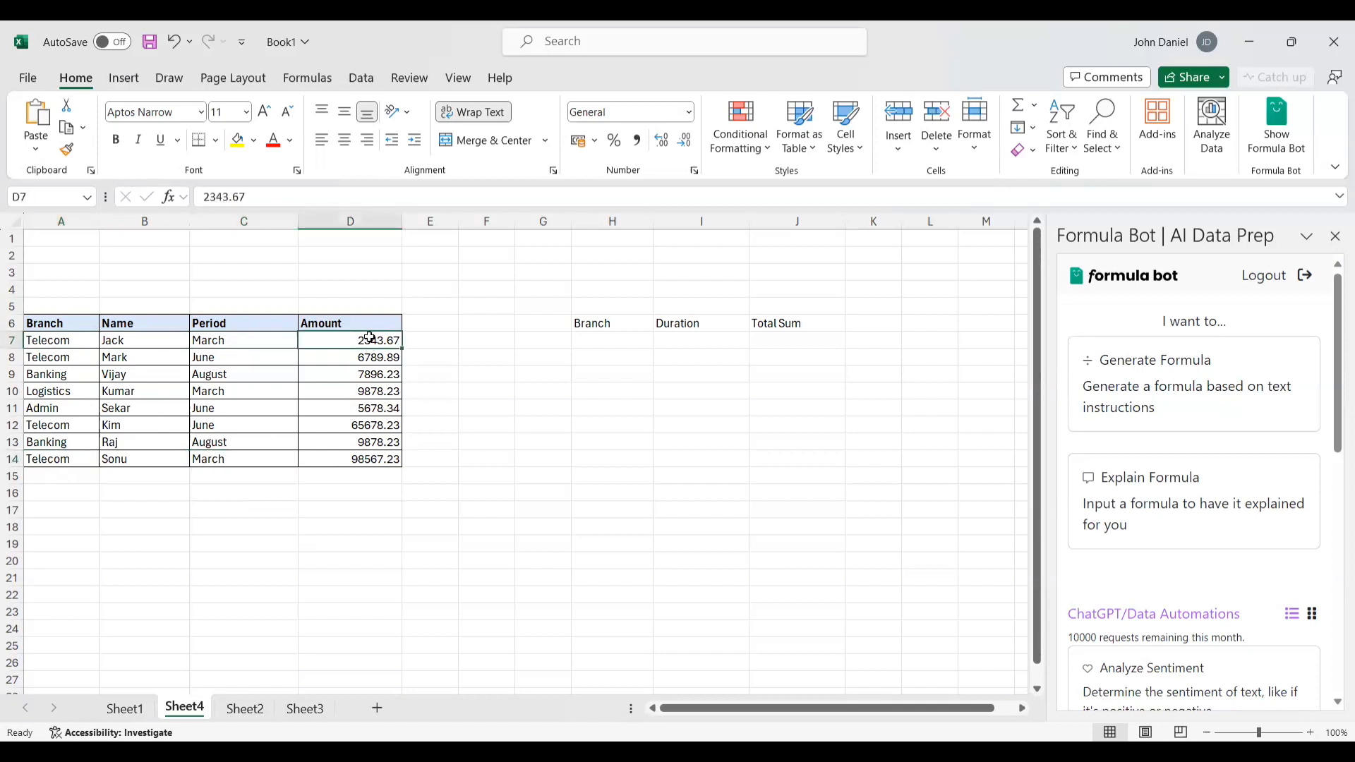
pyautogui.click(364, 460)
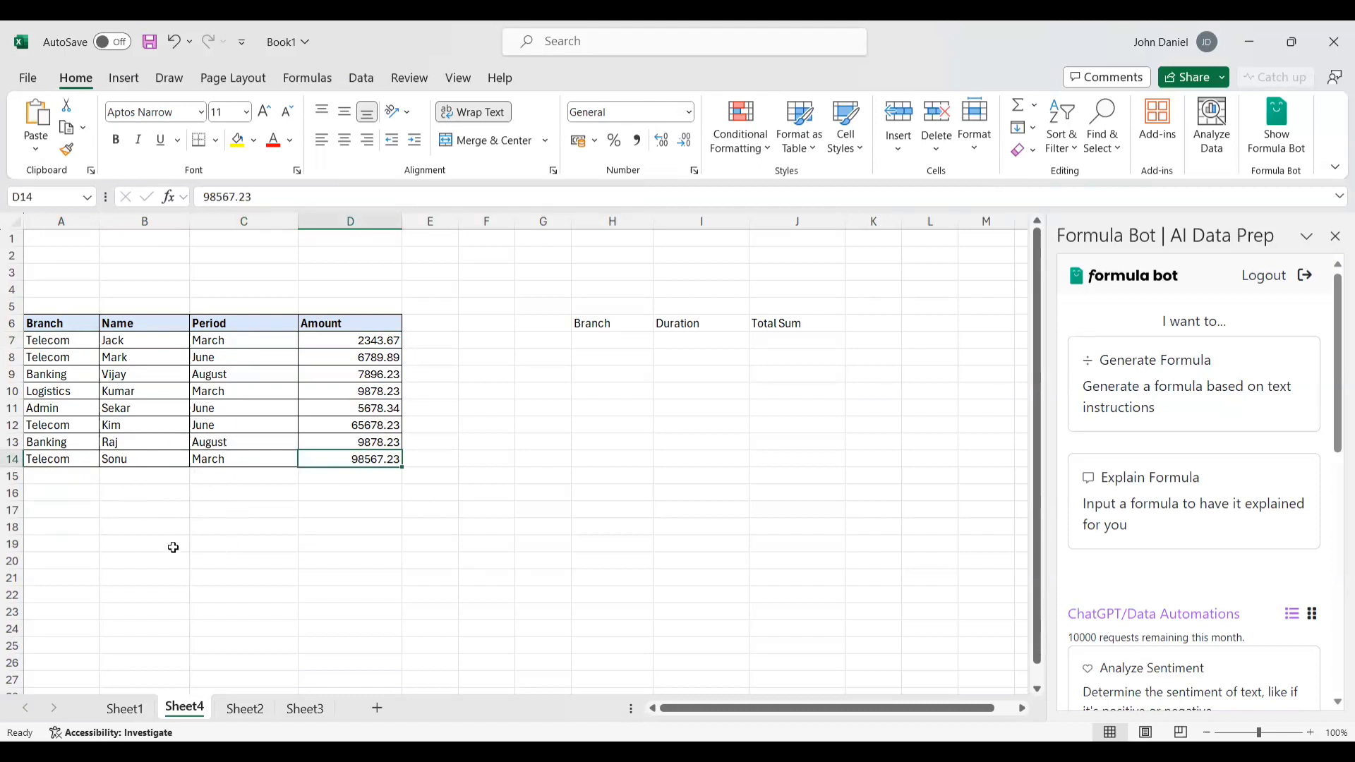
pyautogui.click(214, 462)
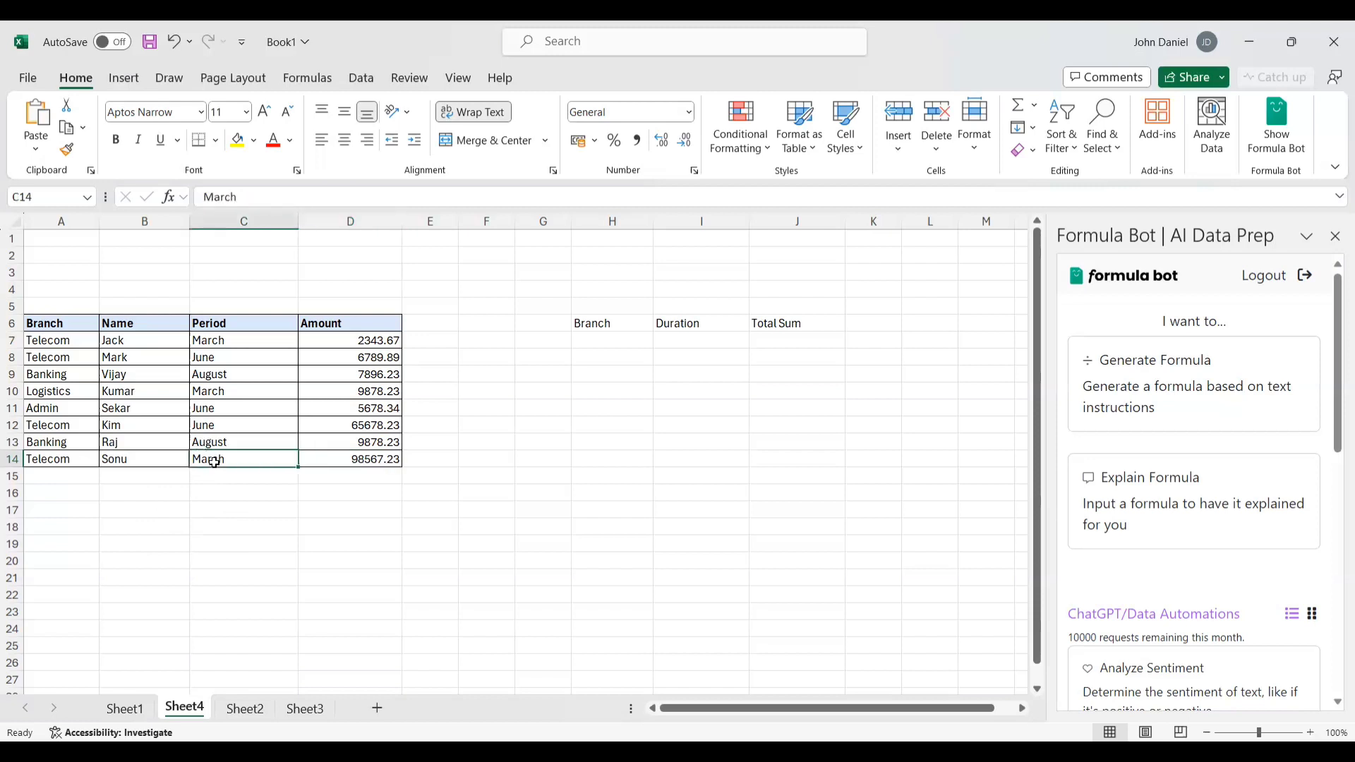
pyautogui.click(64, 465)
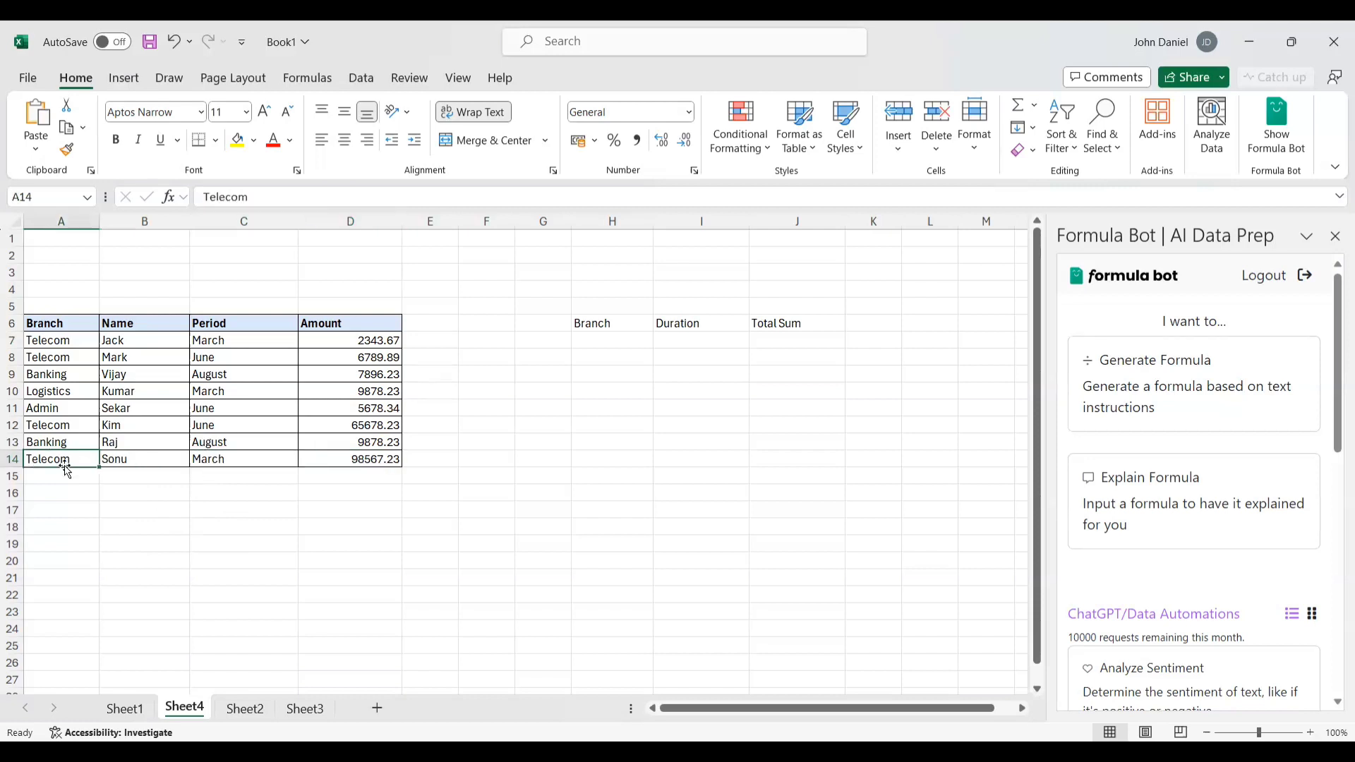
pyautogui.click(62, 377)
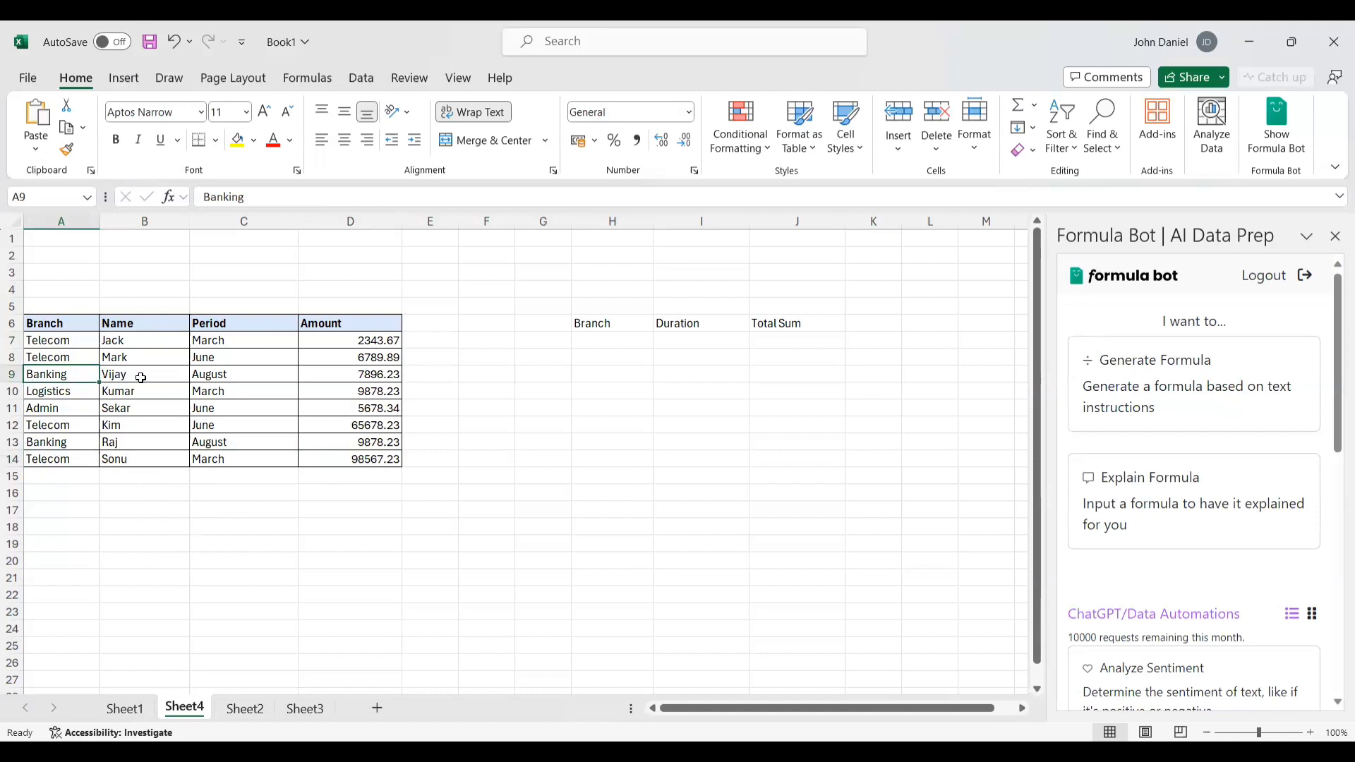
pyautogui.click(207, 378)
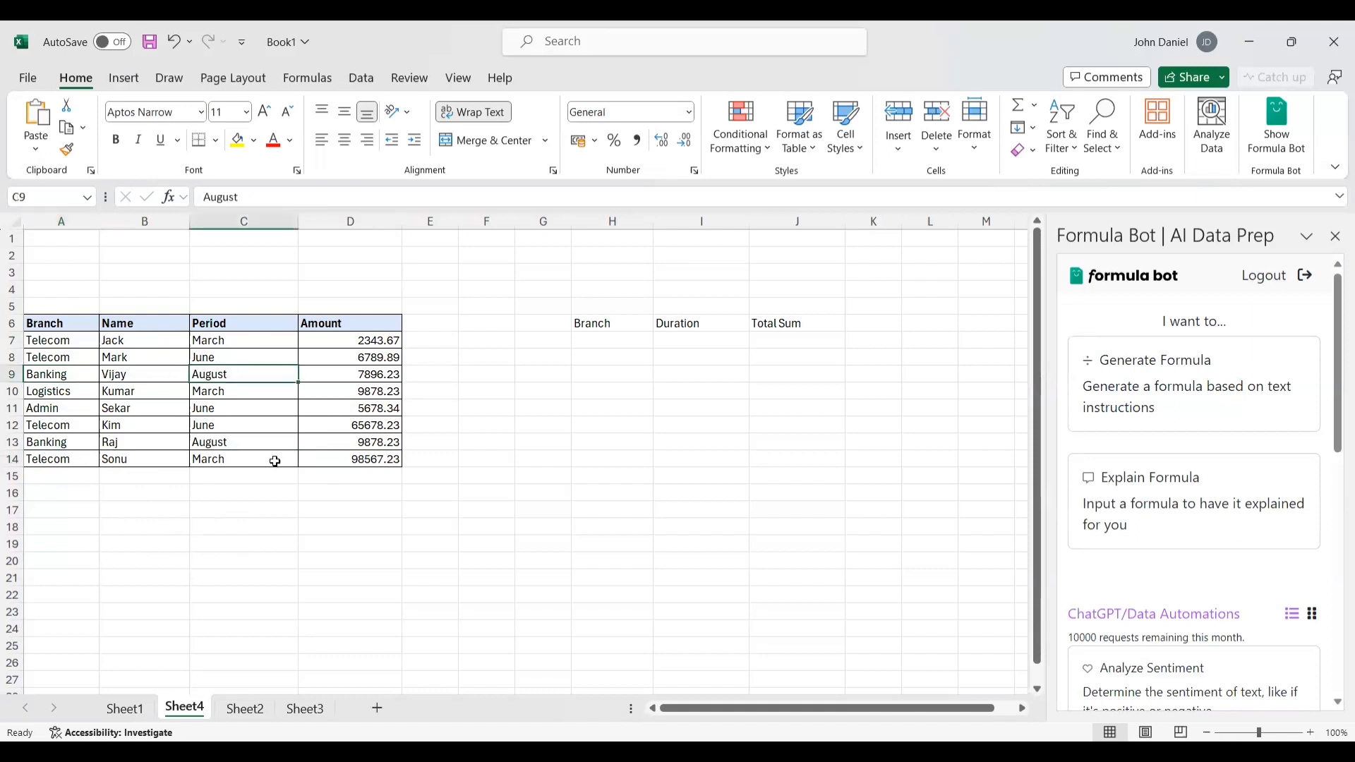
pyautogui.click(348, 374)
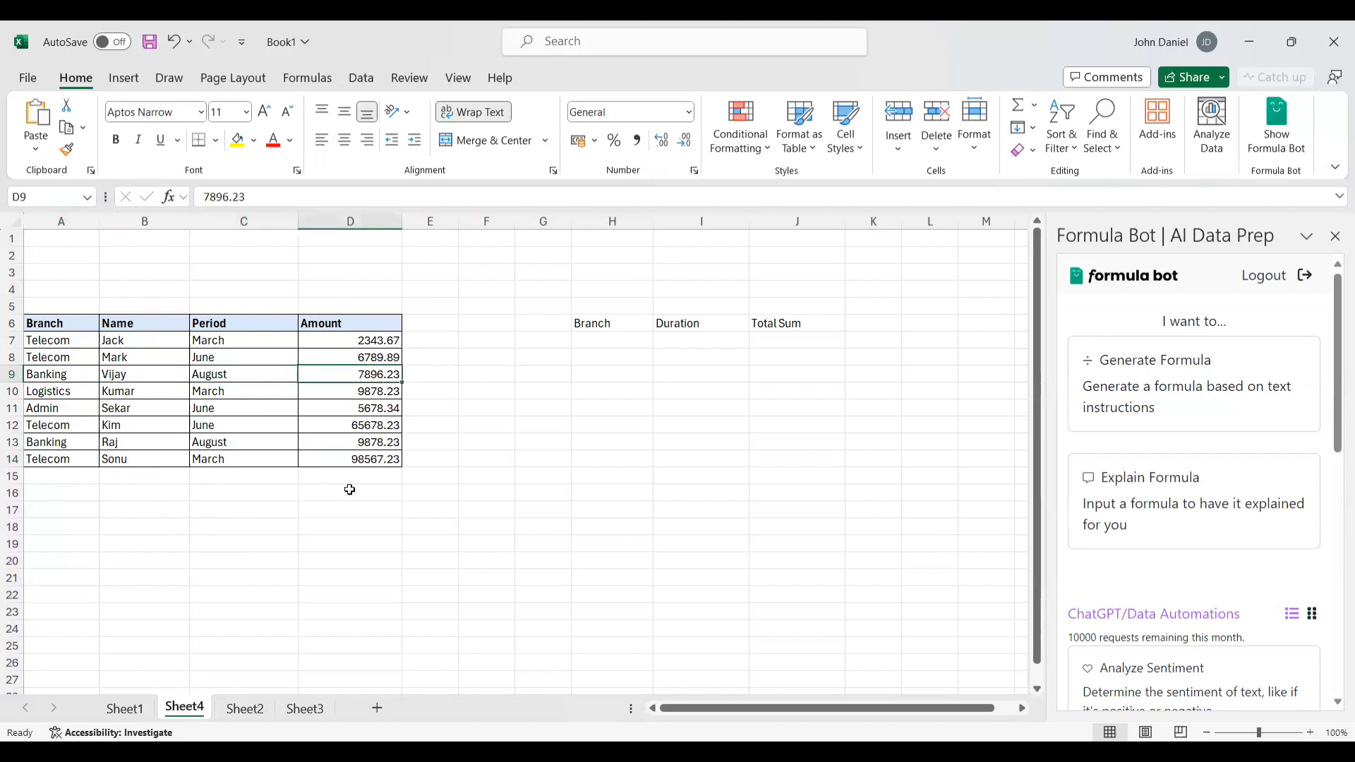
pyautogui.click(60, 443)
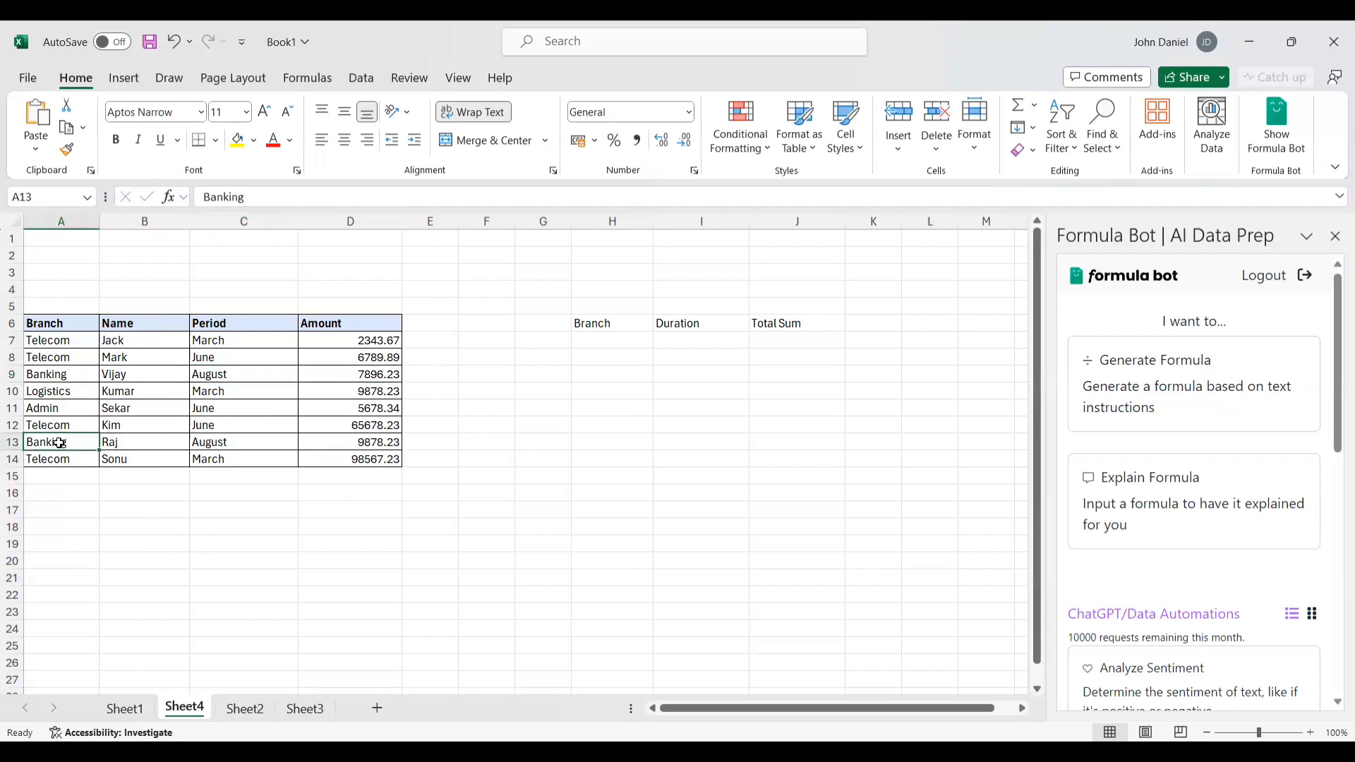
pyautogui.click(118, 442)
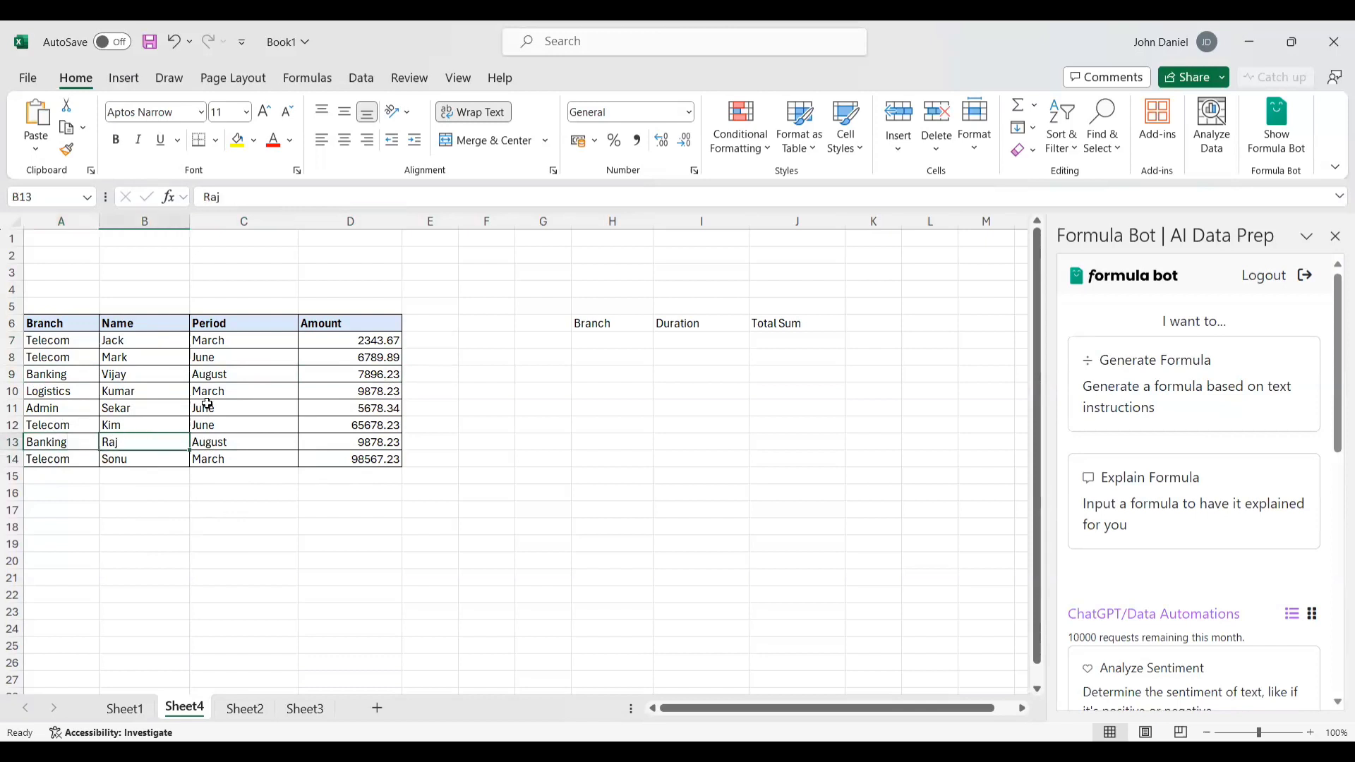
pyautogui.click(205, 440)
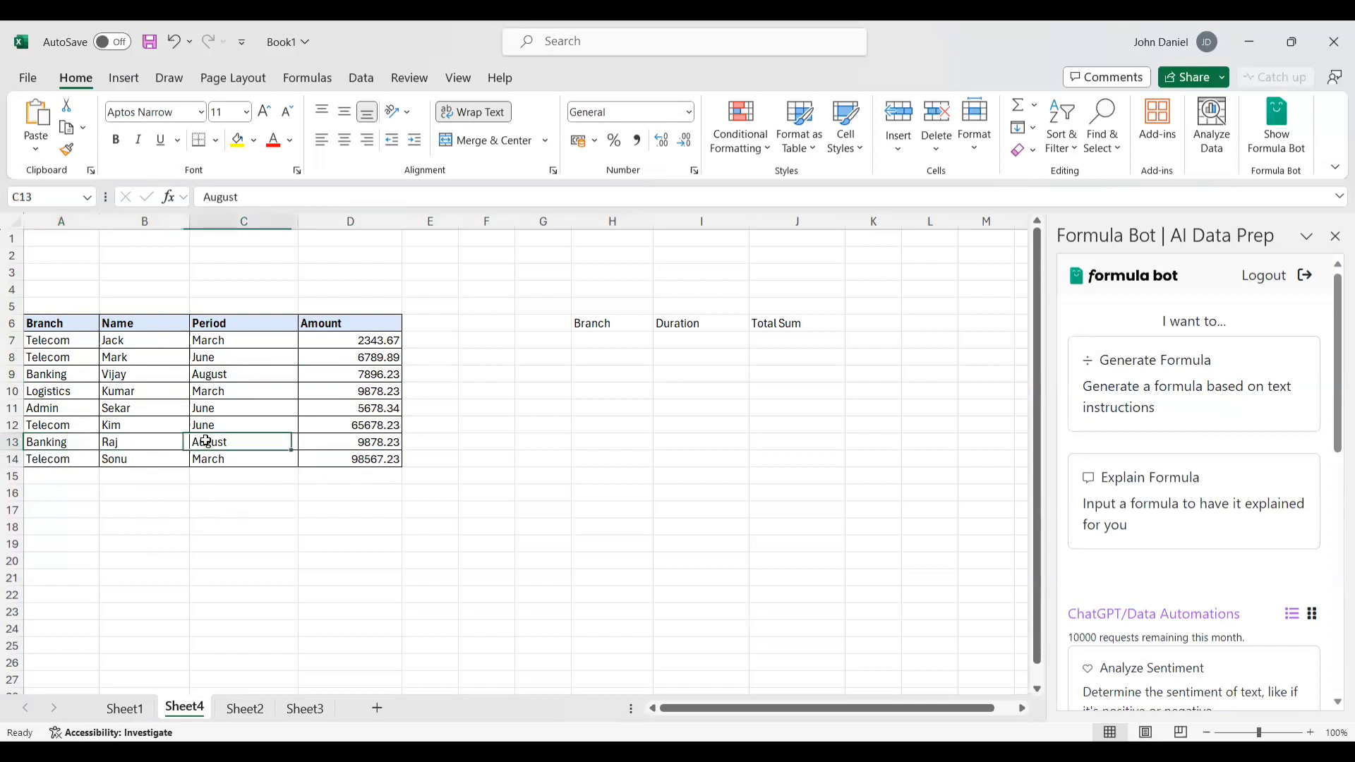
pyautogui.click(73, 375)
pyautogui.click(66, 441)
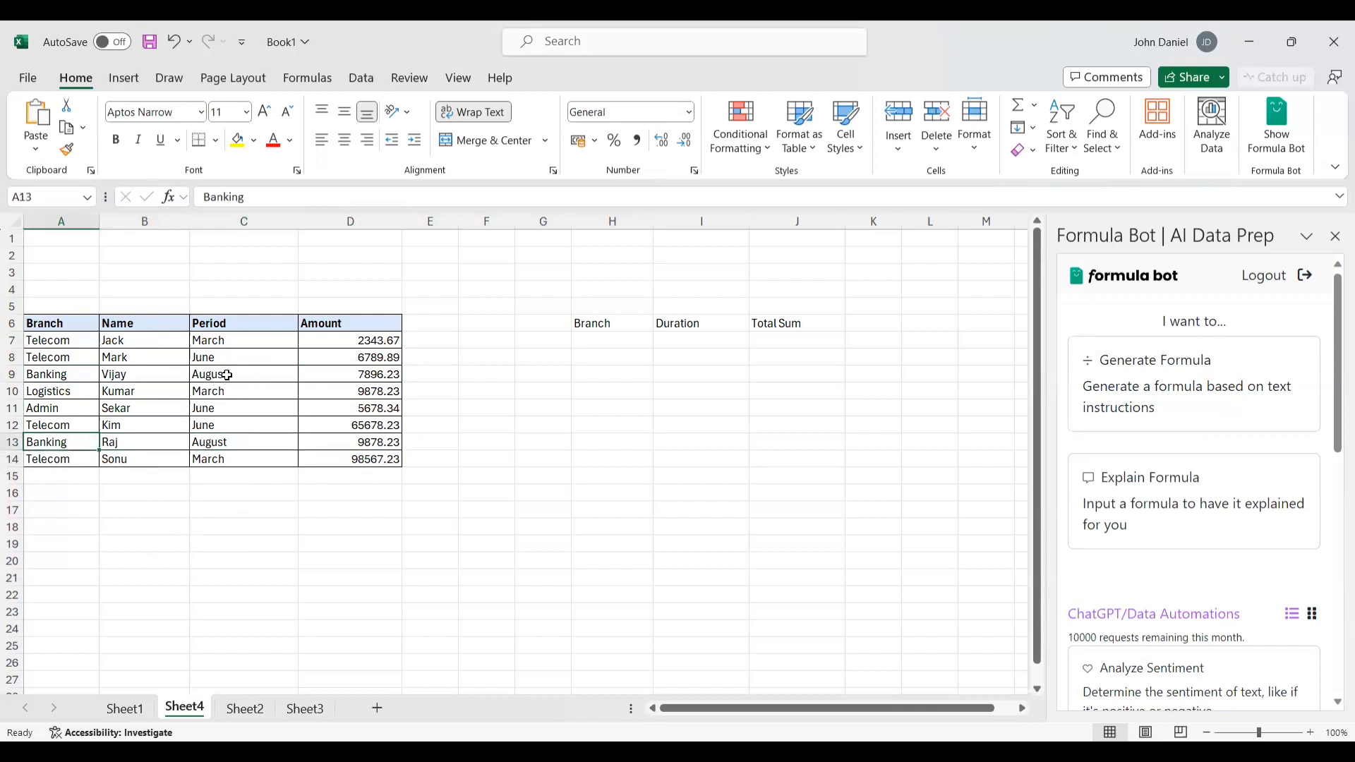
pyautogui.click(227, 375)
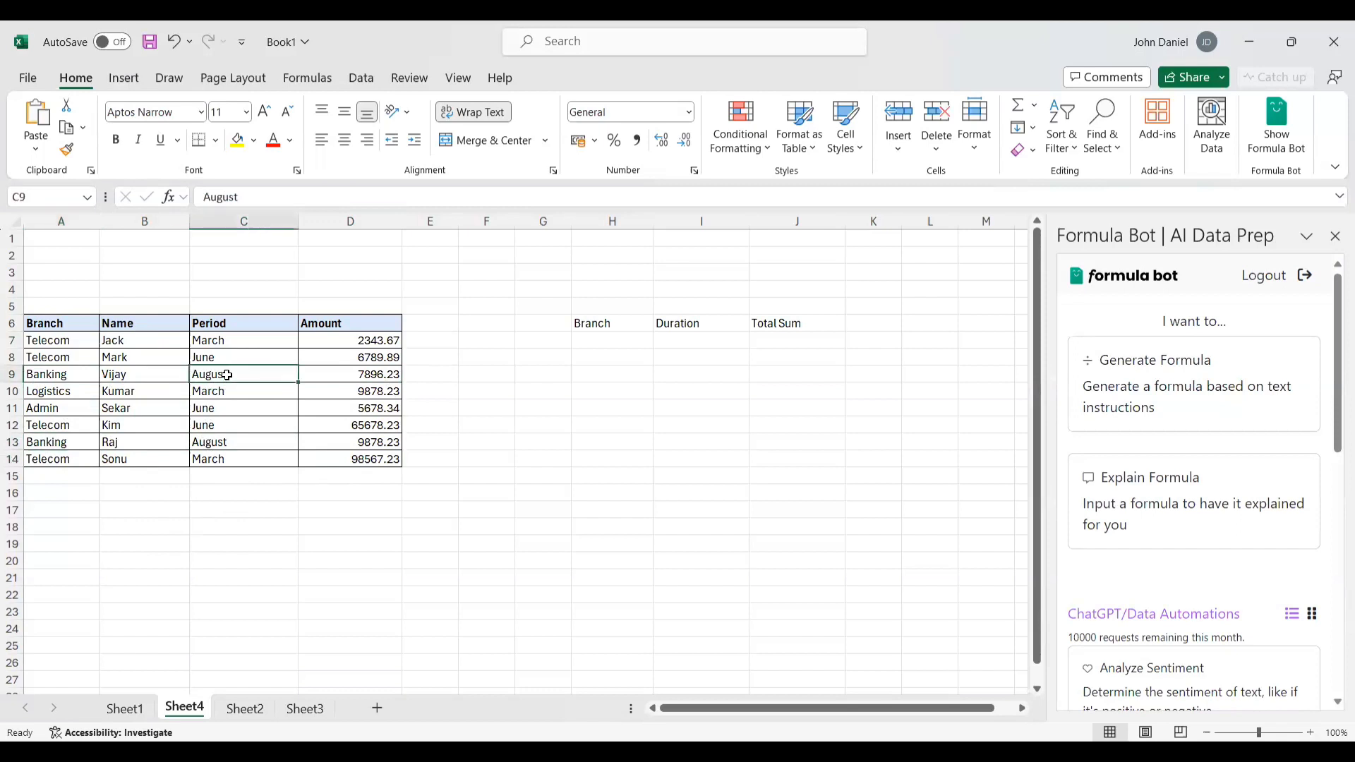
pyautogui.click(223, 443)
pyautogui.click(332, 442)
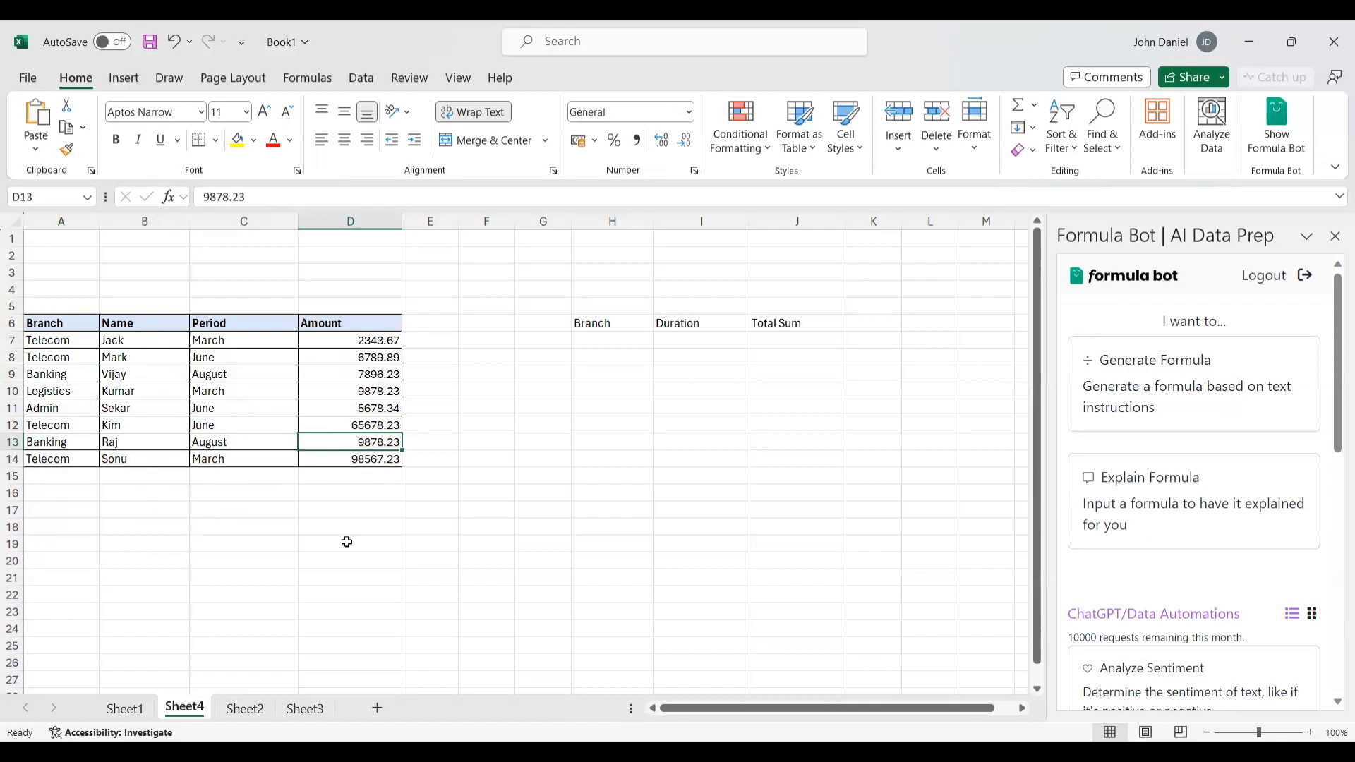
# Enter Telecom in H7 and March in I7, then look over the Amount column
pyautogui.click(627, 338)
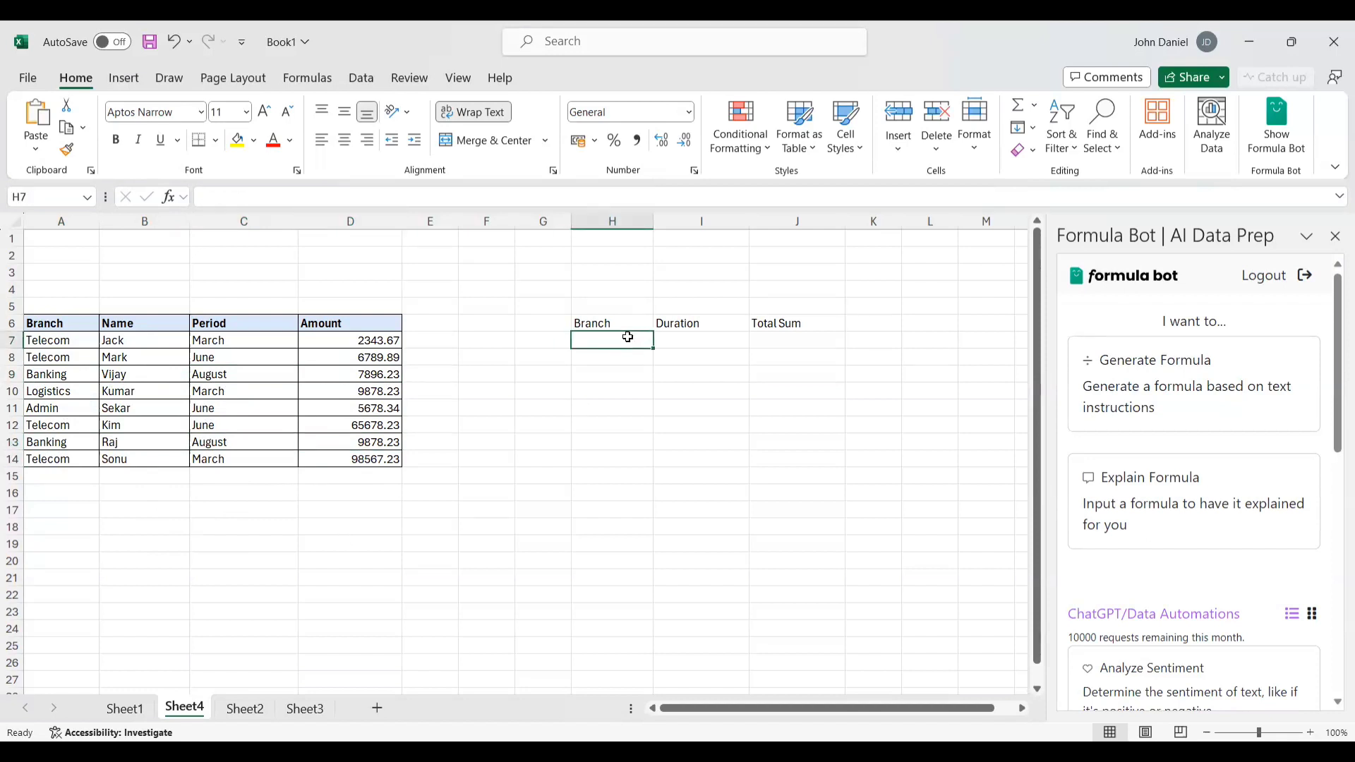
pyautogui.write('Teleco')
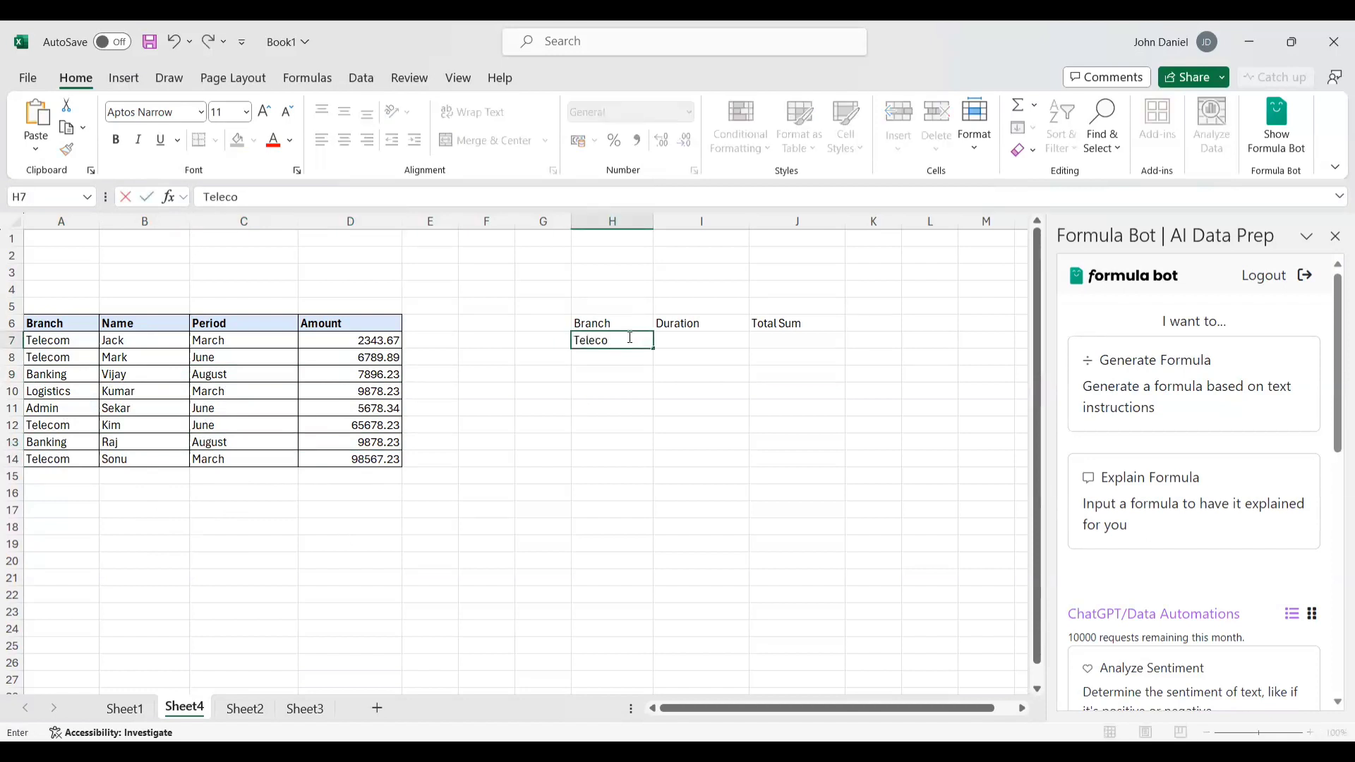
pyautogui.write('m')
pyautogui.click(703, 343)
pyautogui.write('March')
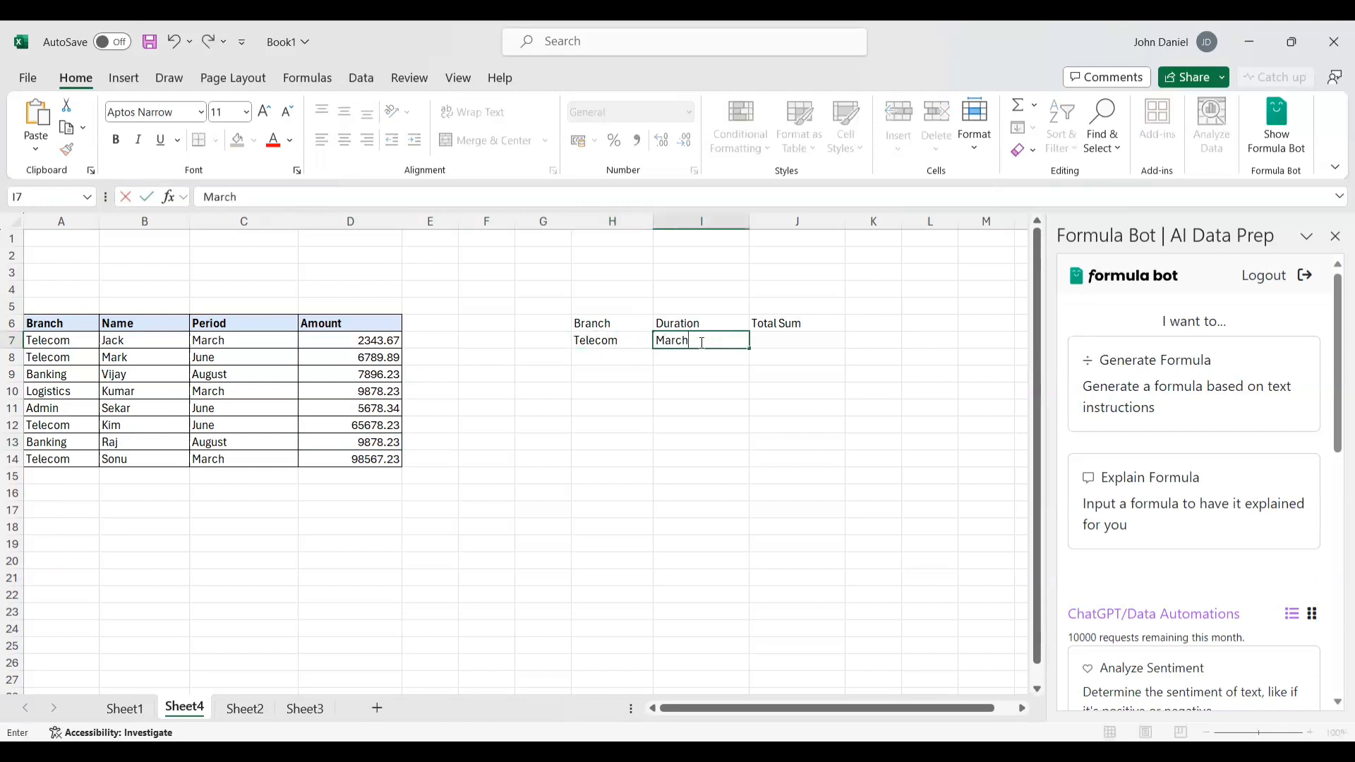
pyautogui.click(785, 338)
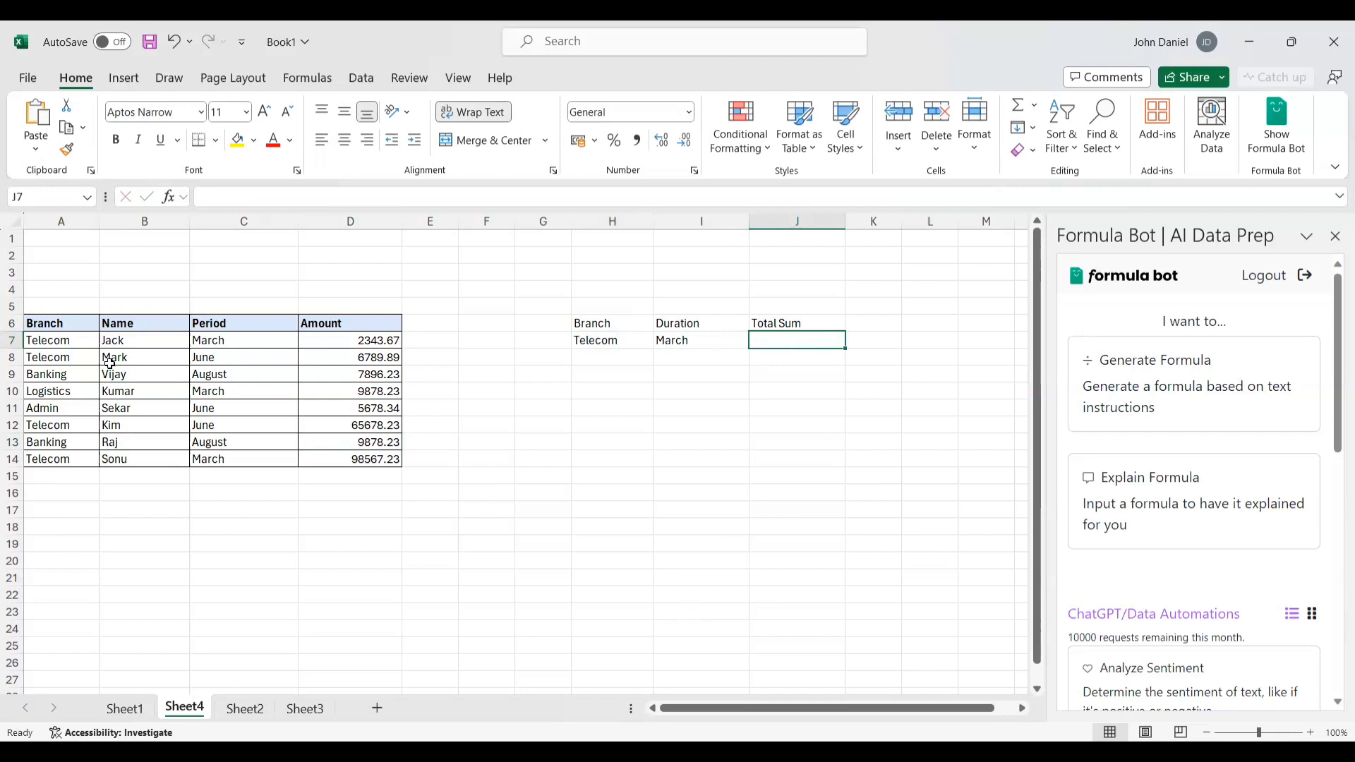
pyautogui.click(347, 340)
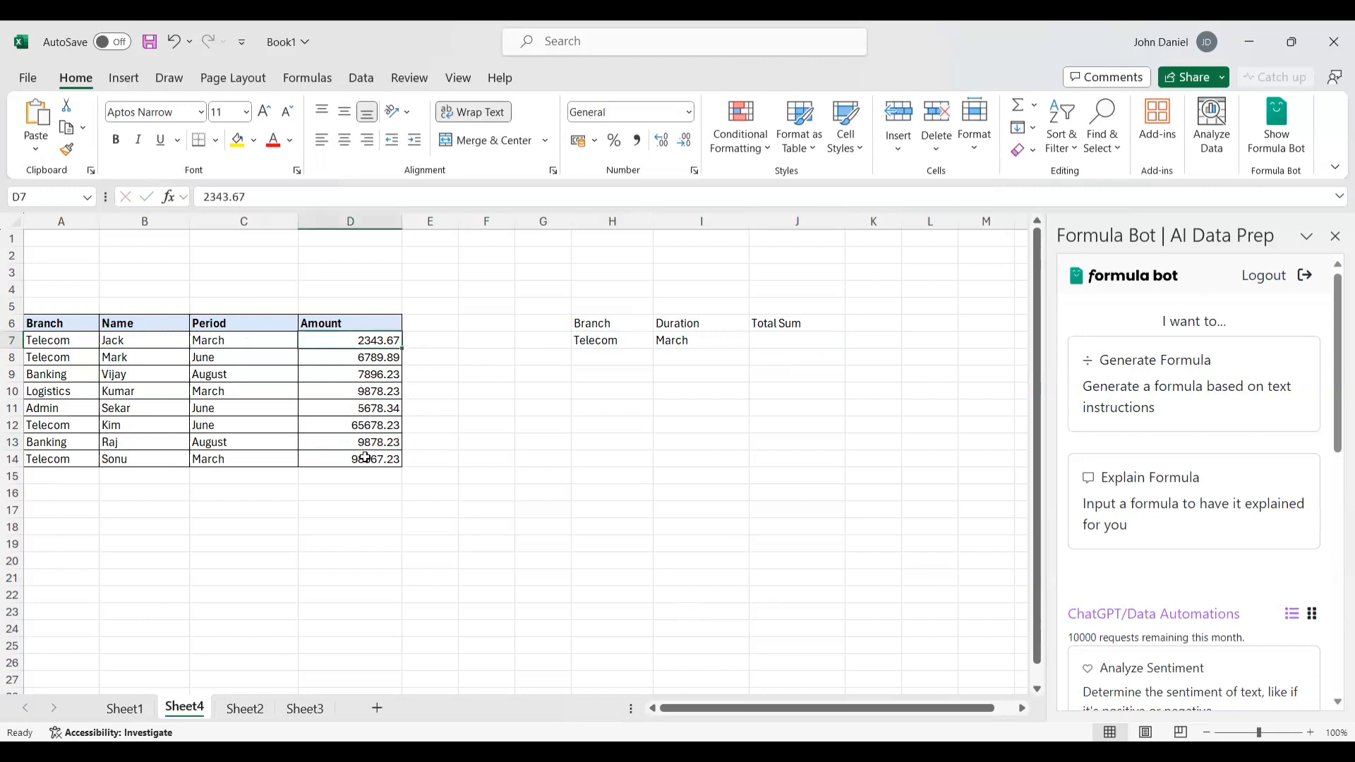
pyautogui.click(365, 458)
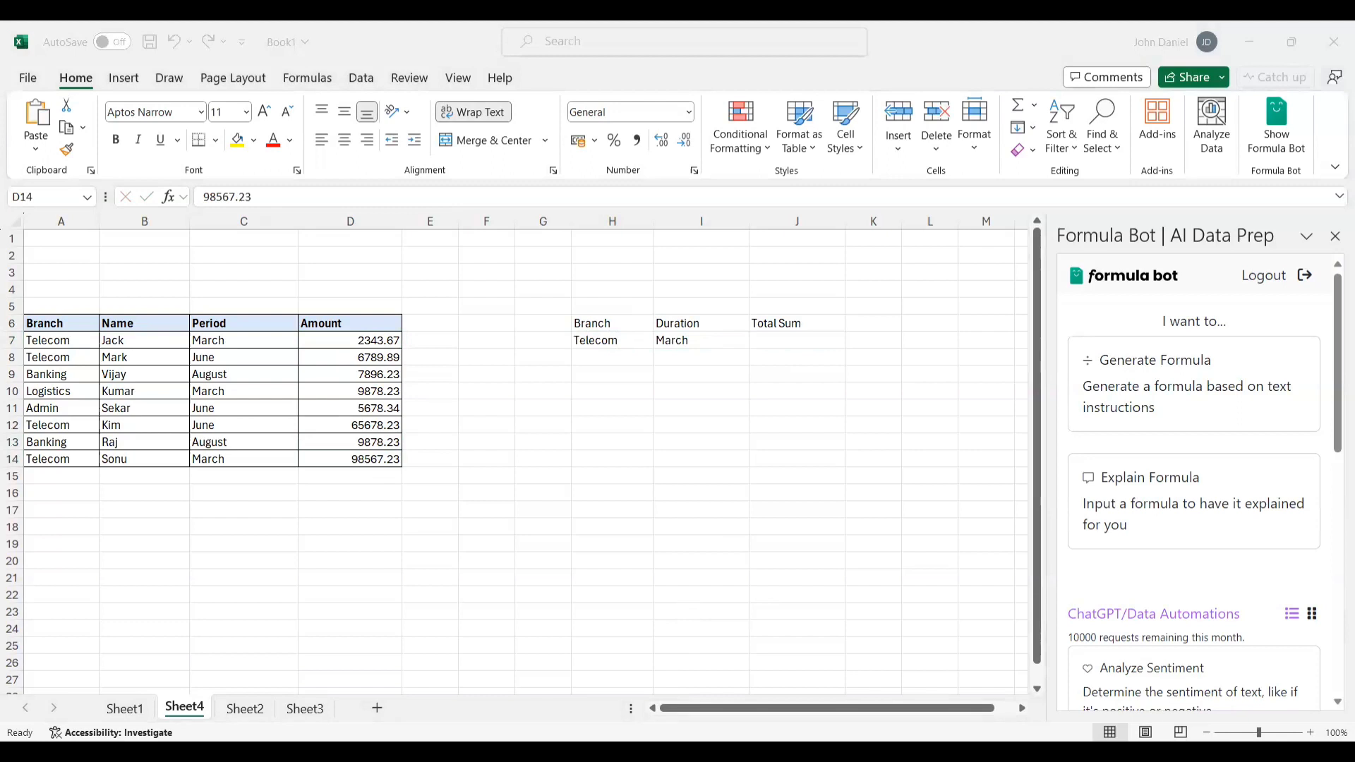
# Replace the Generate Formula prompt with: sum column D where A equals H7 and C equals I7
pyautogui.click(1175, 385)
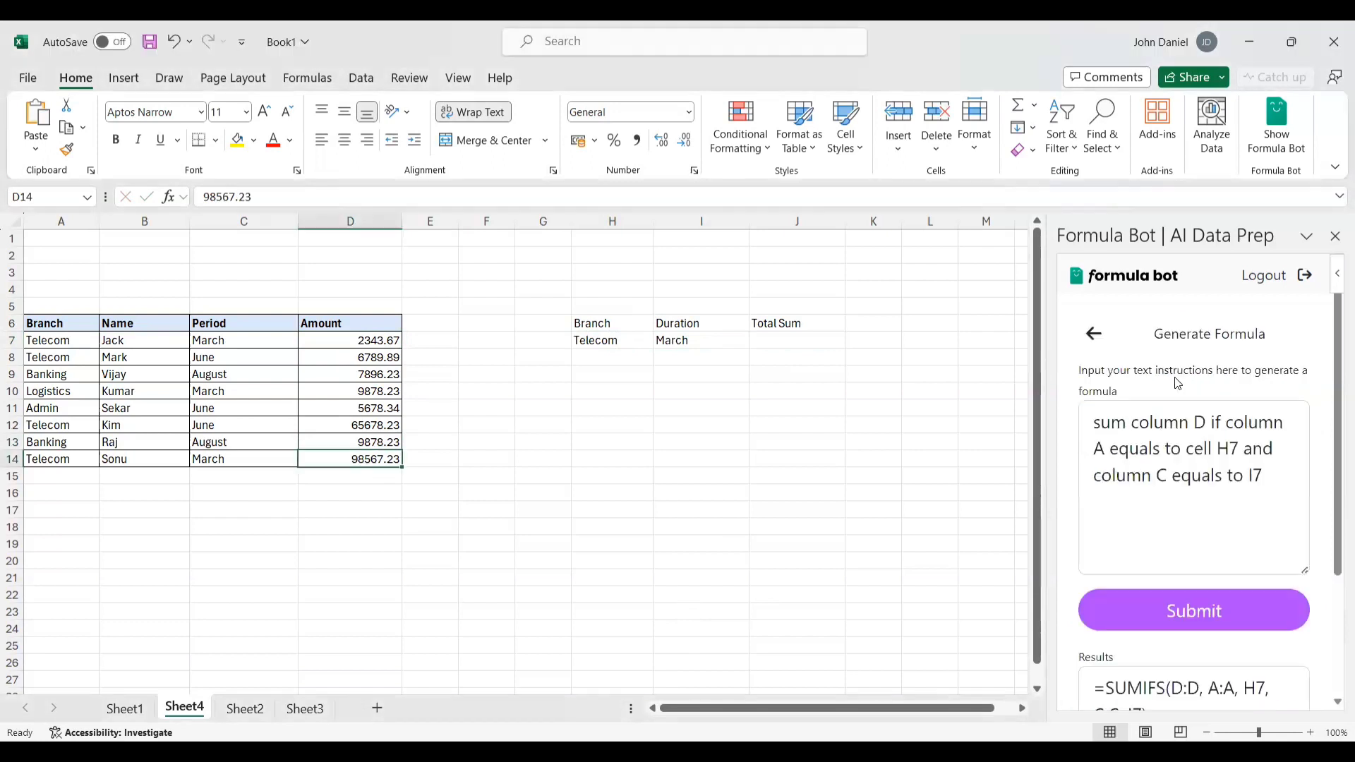
pyautogui.moveTo(1290, 477); pyautogui.dragTo(1084, 431)
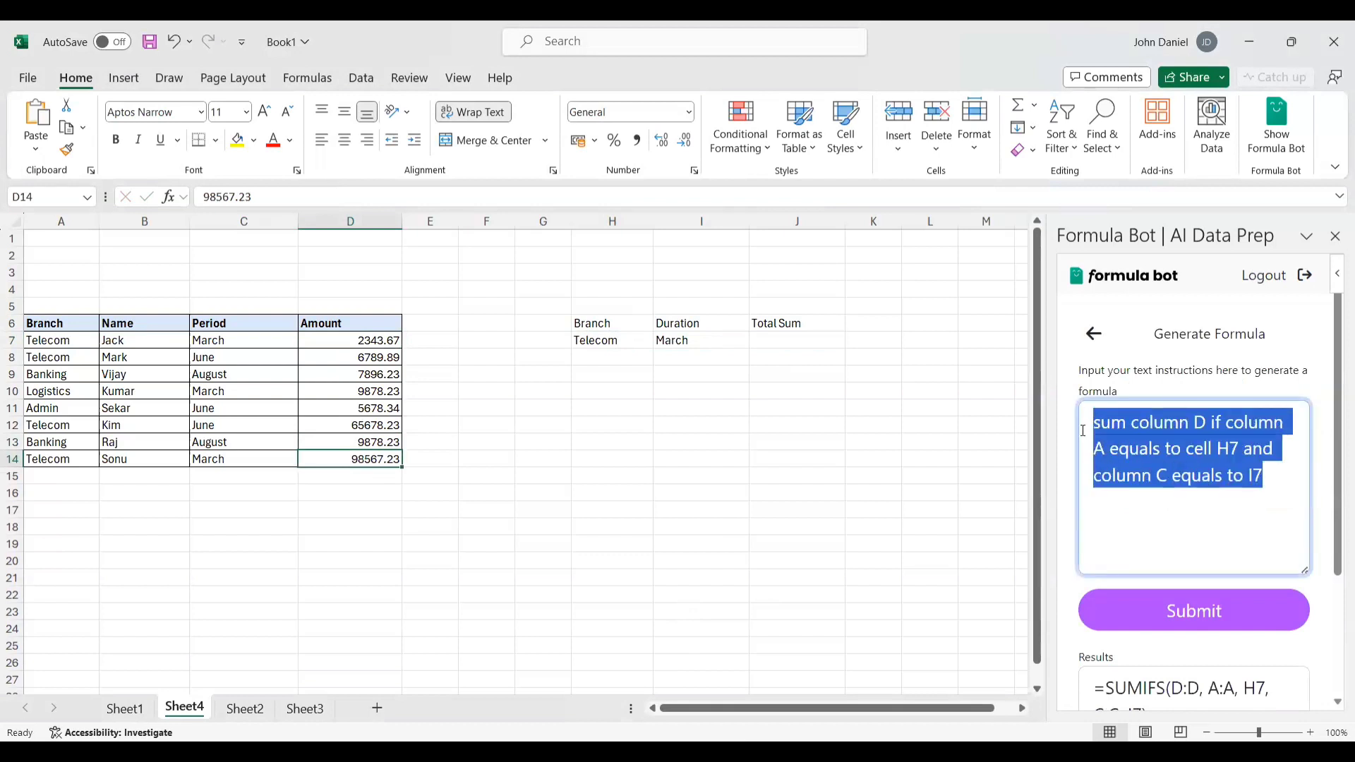
pyautogui.press('BackSpace')
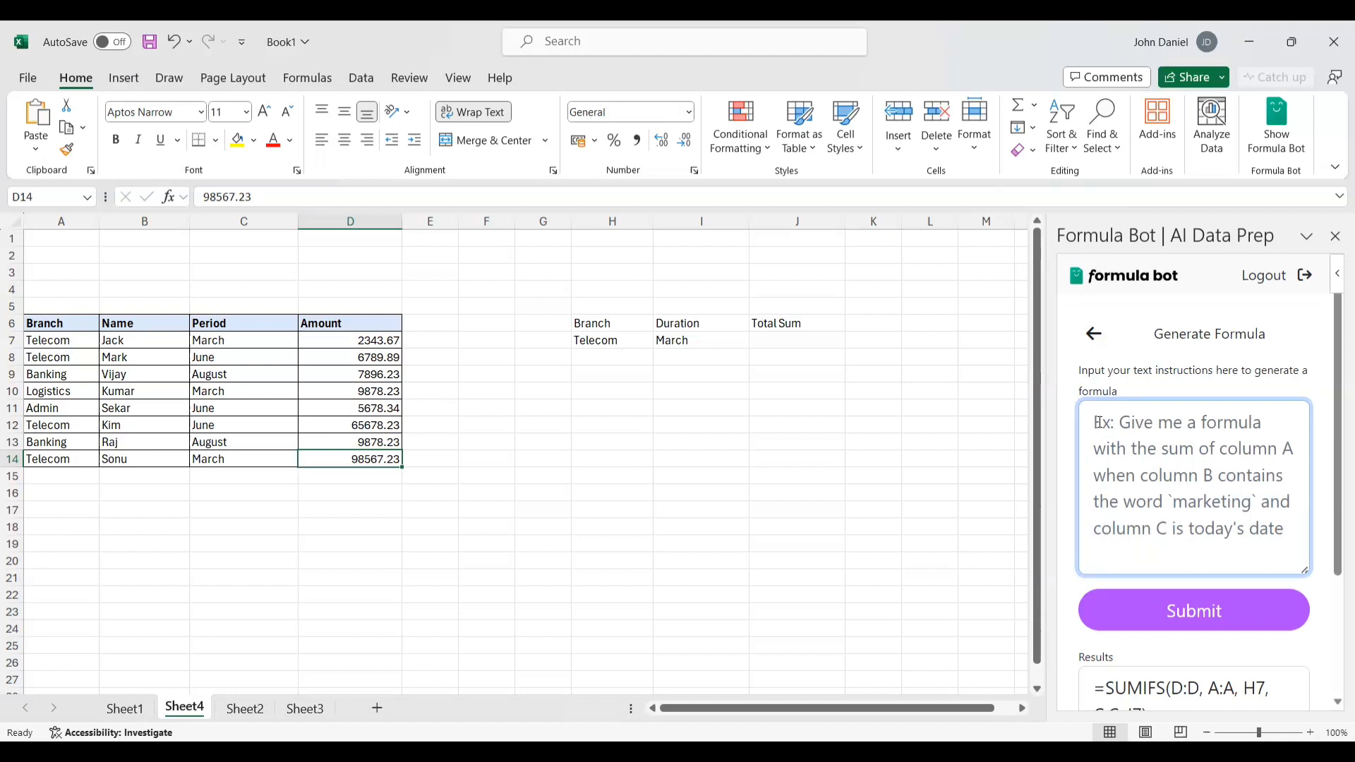
pyautogui.write('Sum column D if column A equals to cell H7 and column C equals to cell I7')
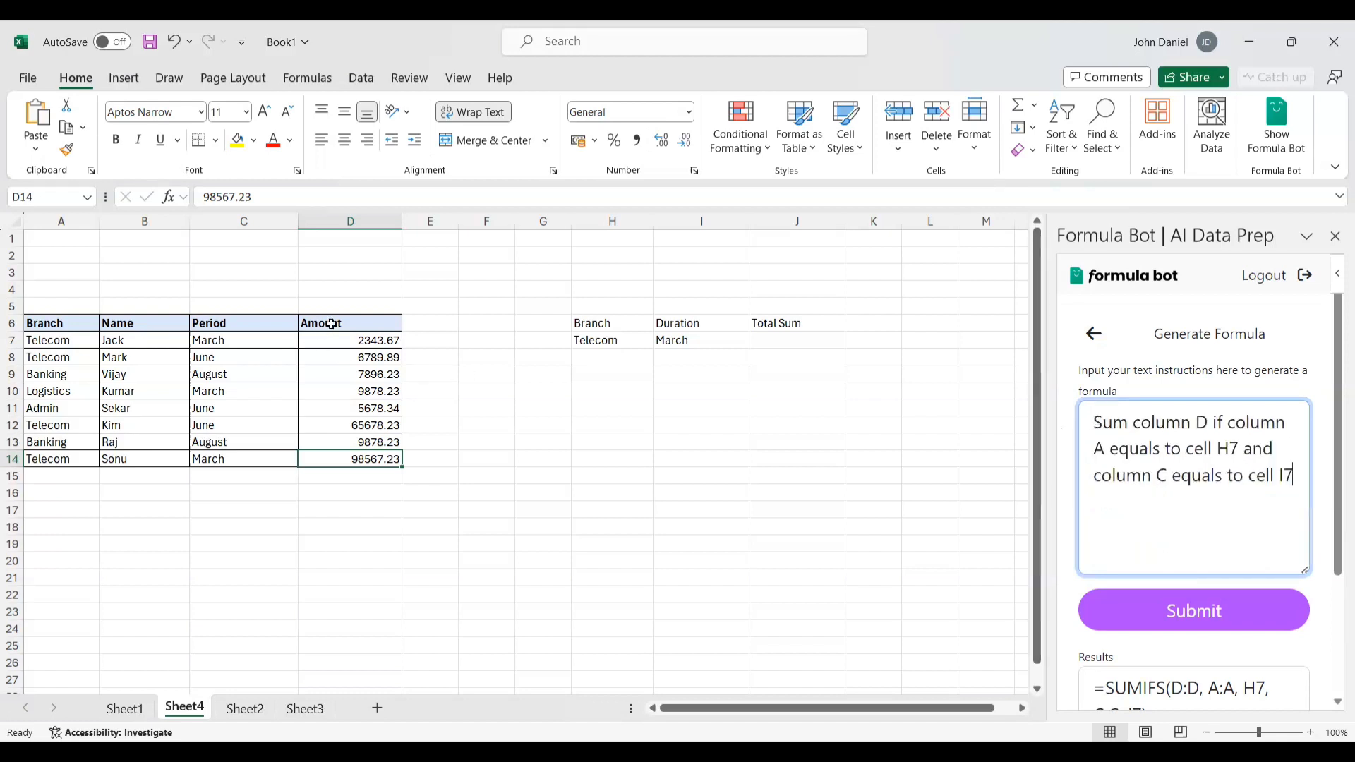
pyautogui.click(356, 324)
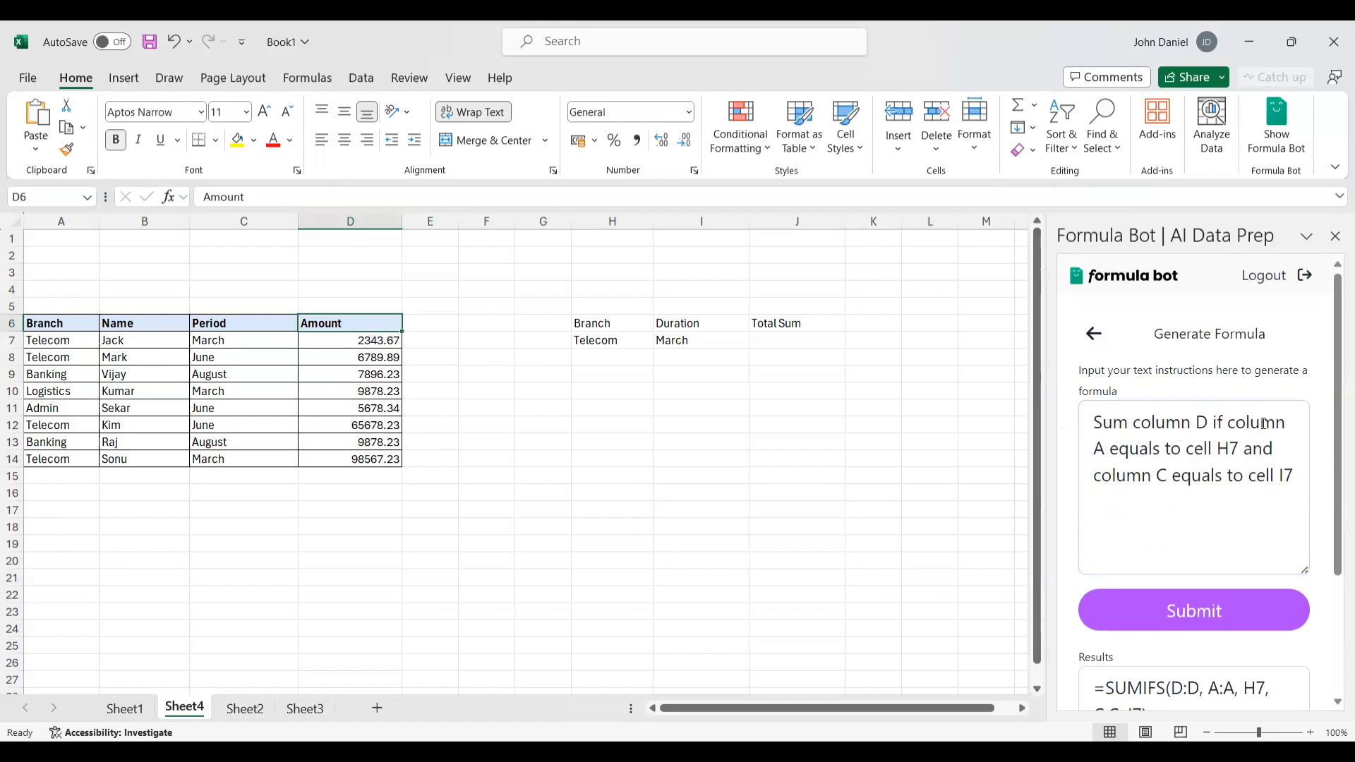
pyautogui.click(63, 343)
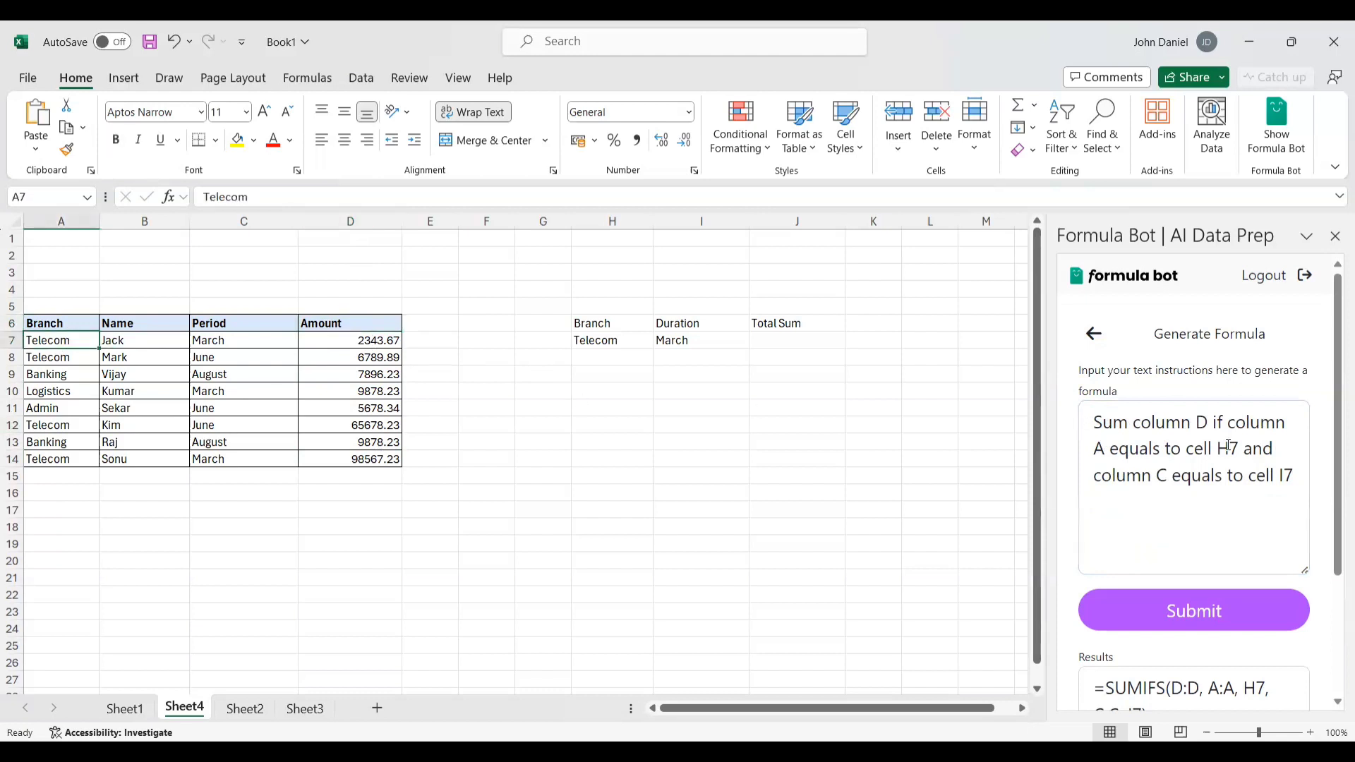
pyautogui.click(605, 222)
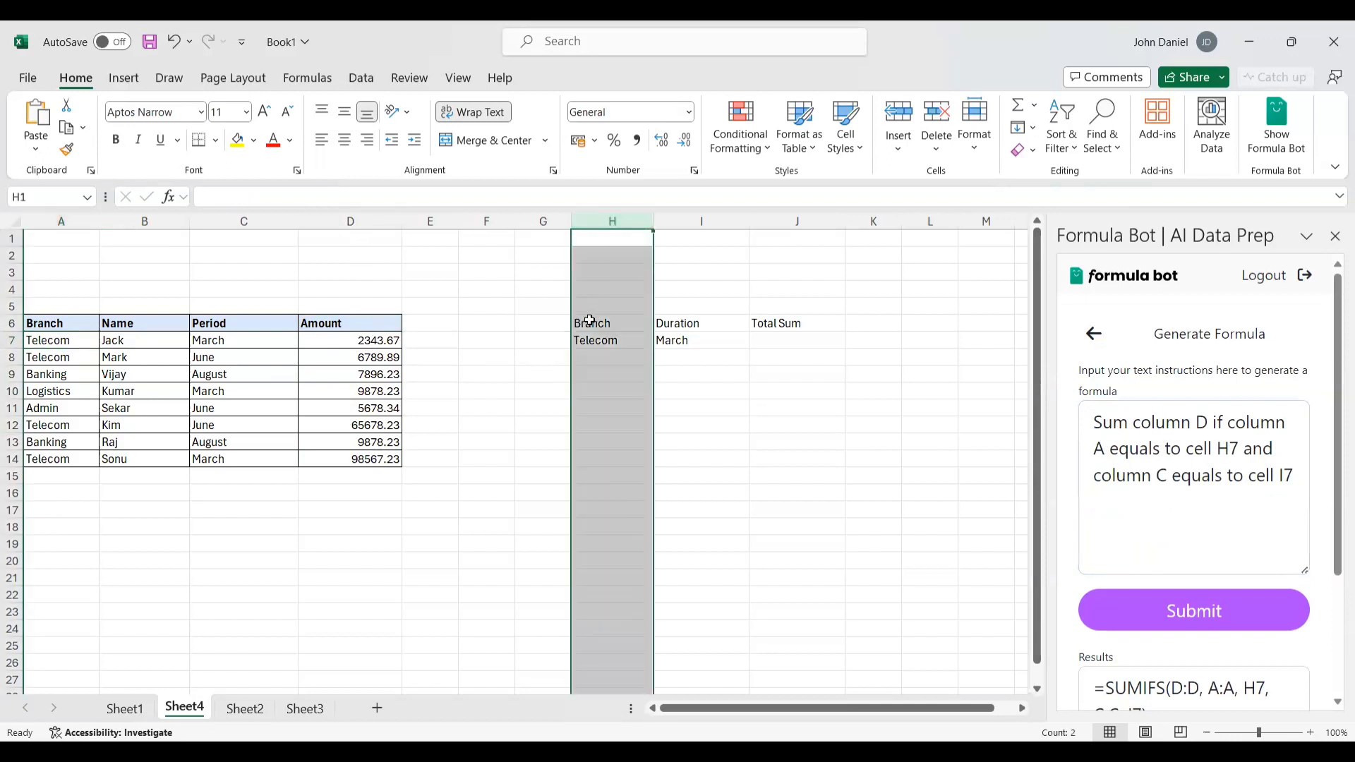
pyautogui.click(591, 321)
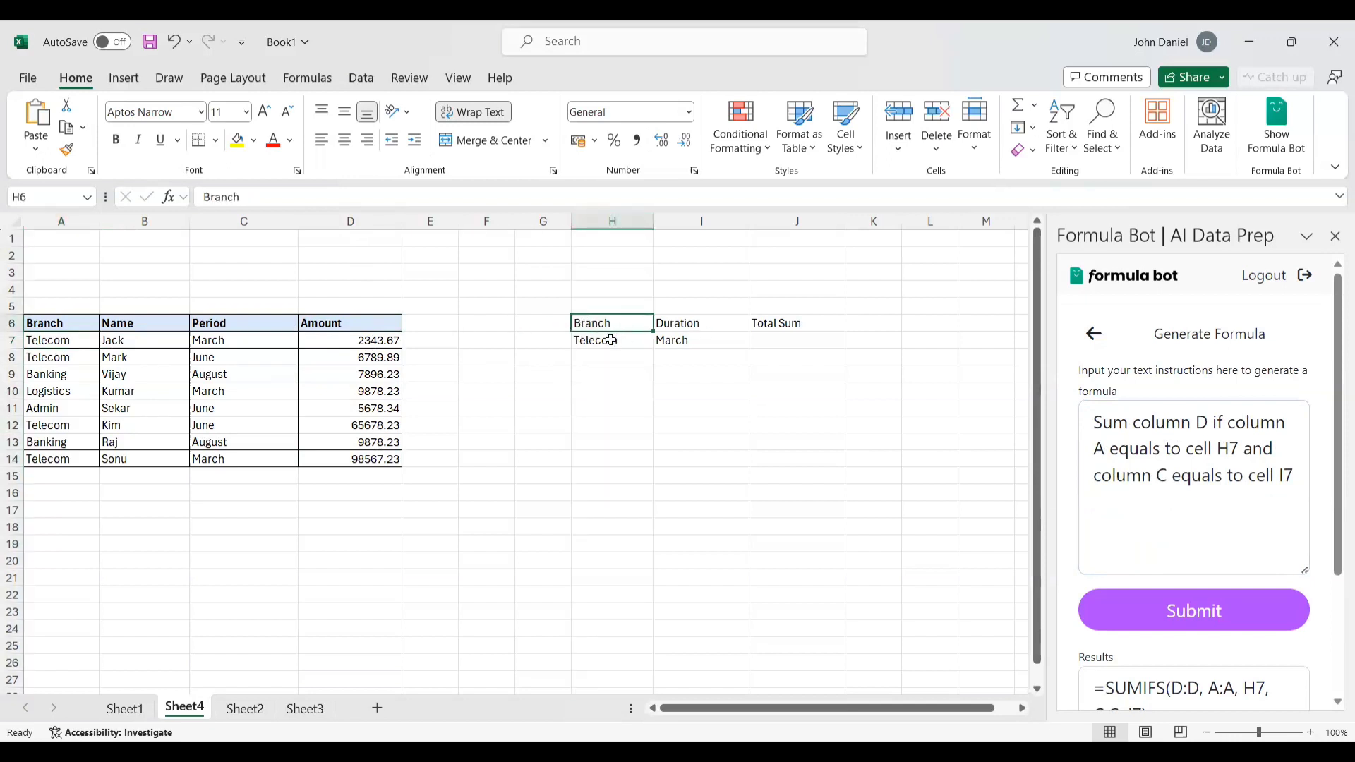
pyautogui.click(611, 341)
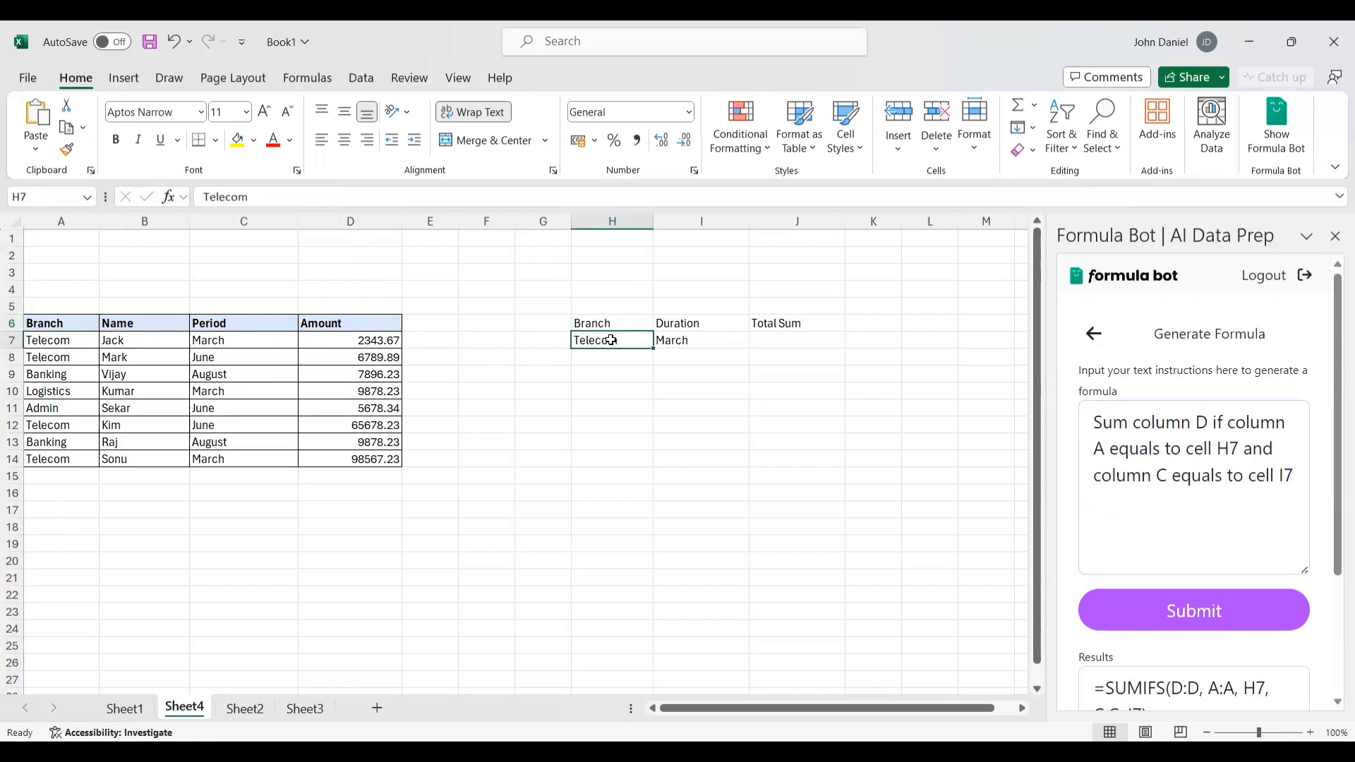
pyautogui.click(691, 341)
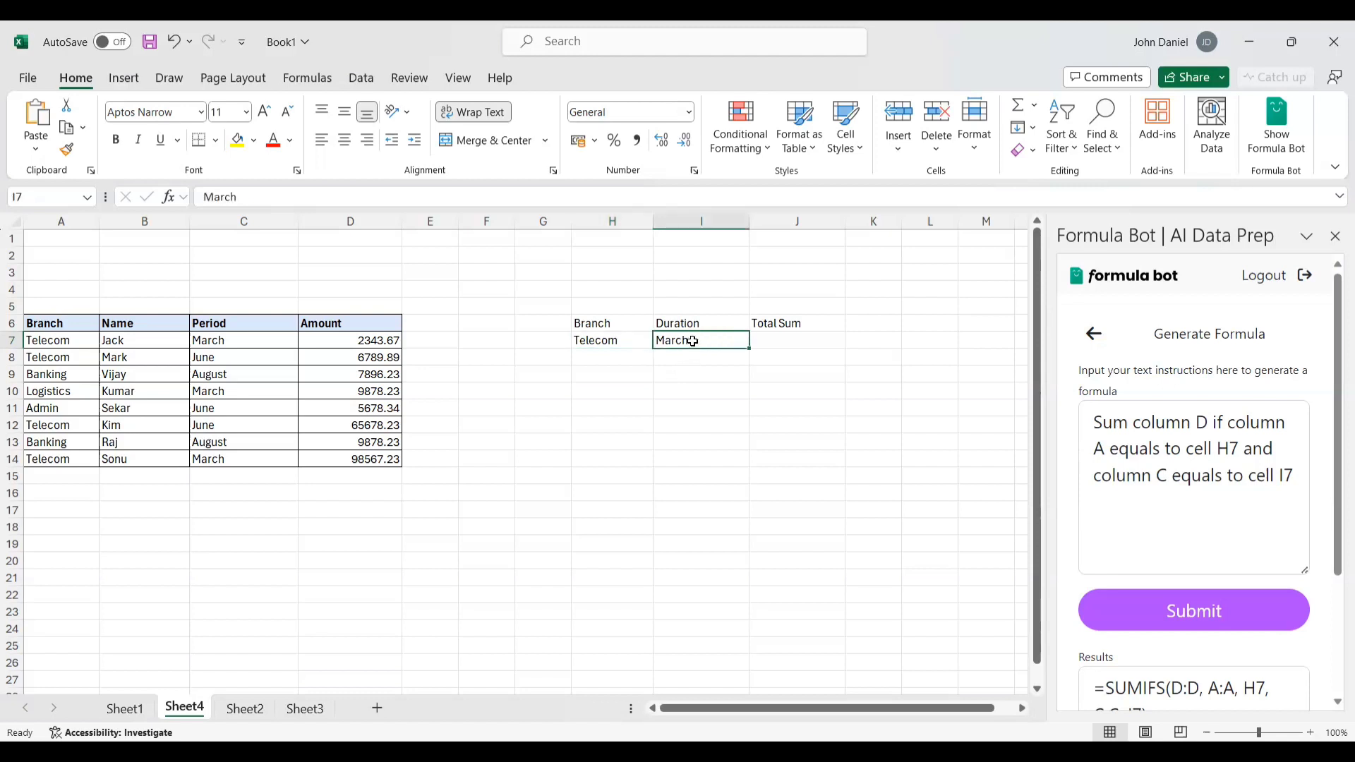
pyautogui.click(238, 222)
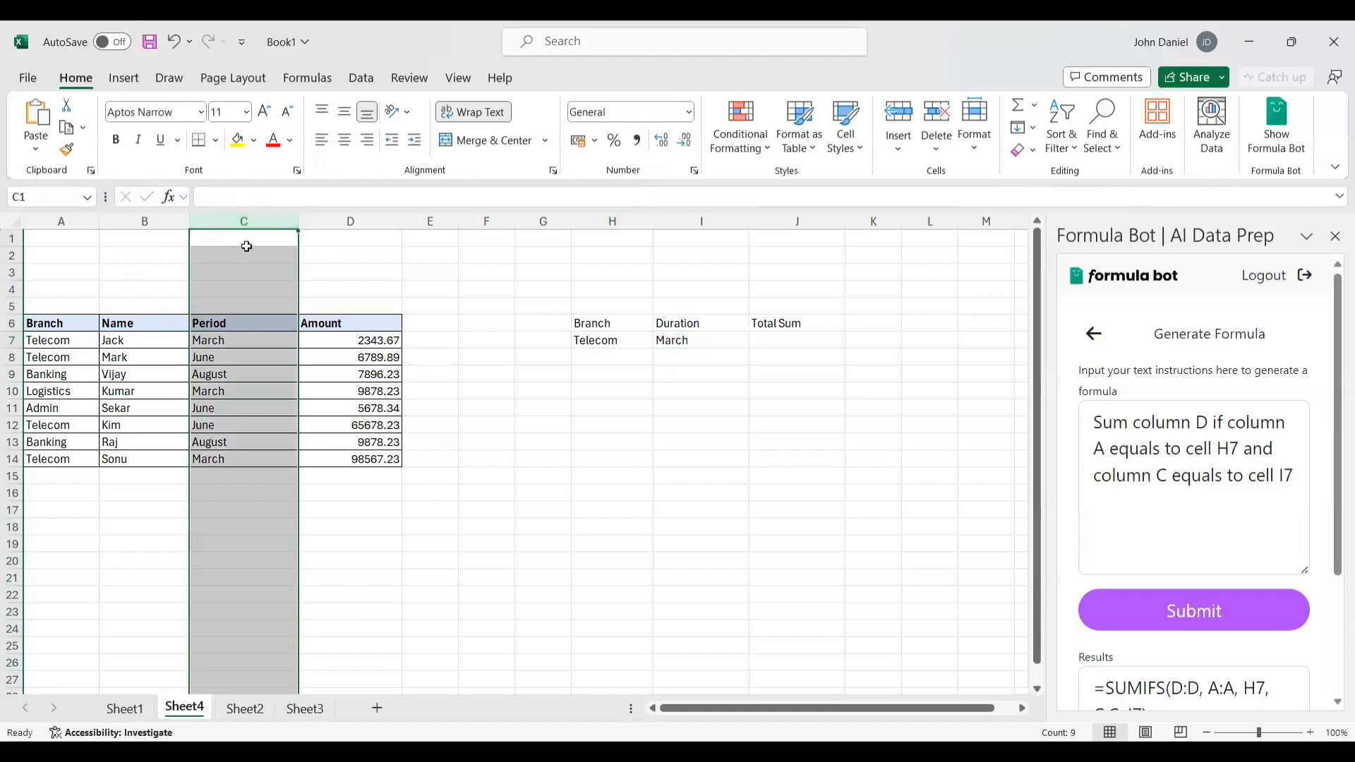
pyautogui.click(217, 342)
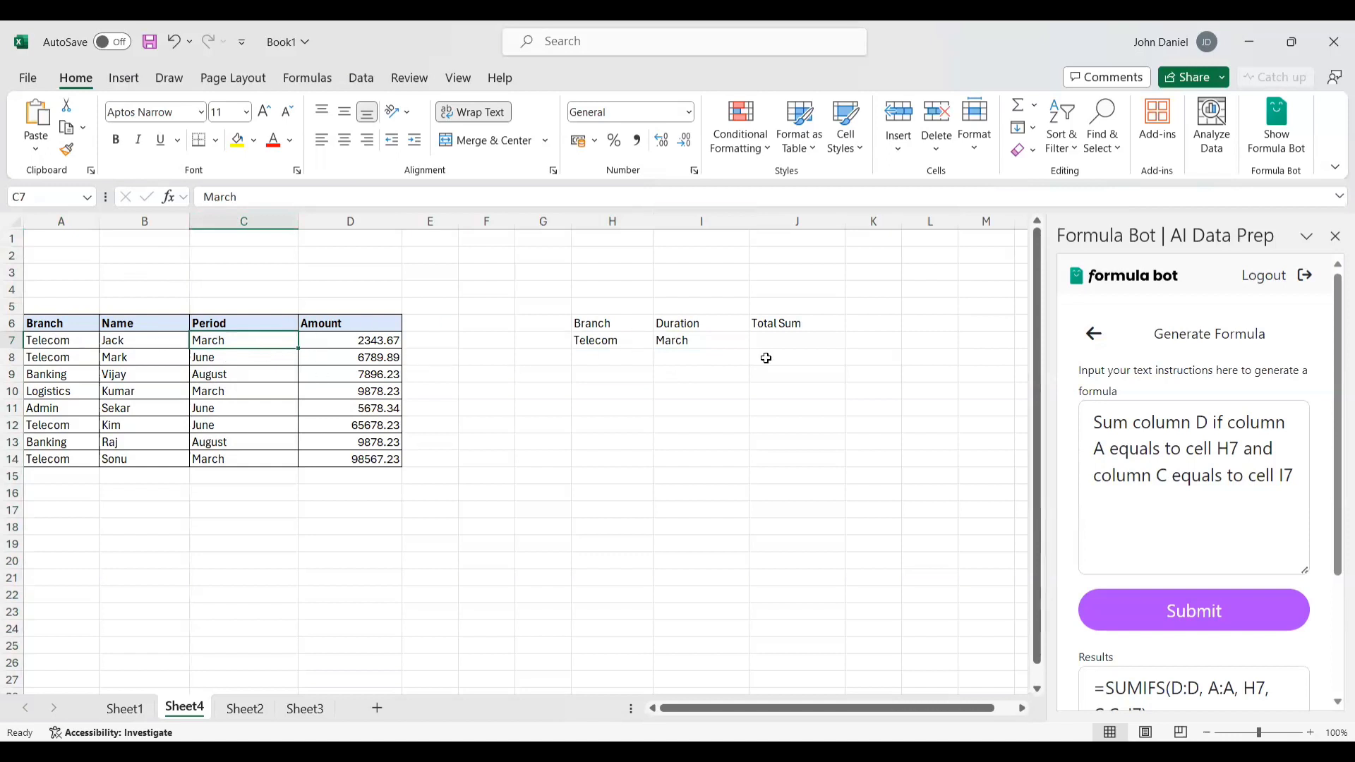
pyautogui.click(605, 342)
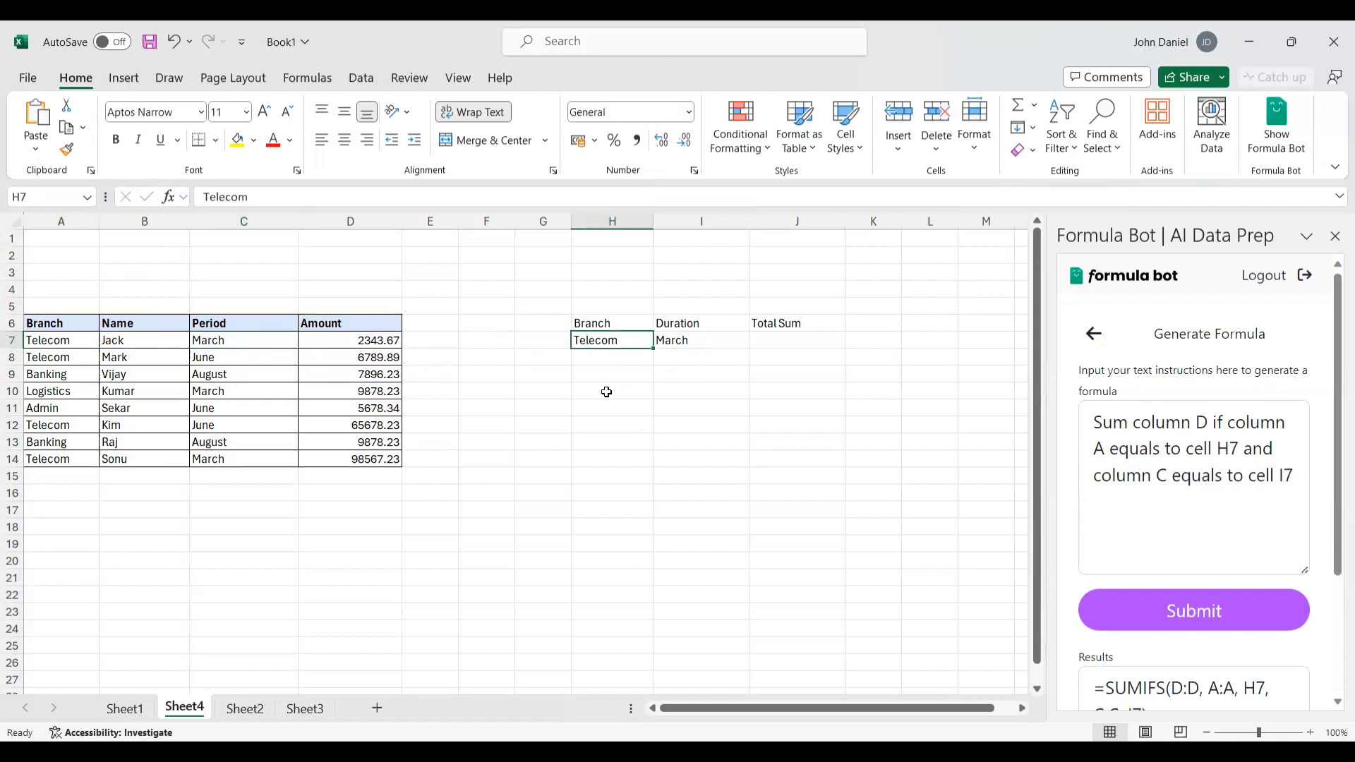
pyautogui.click(684, 339)
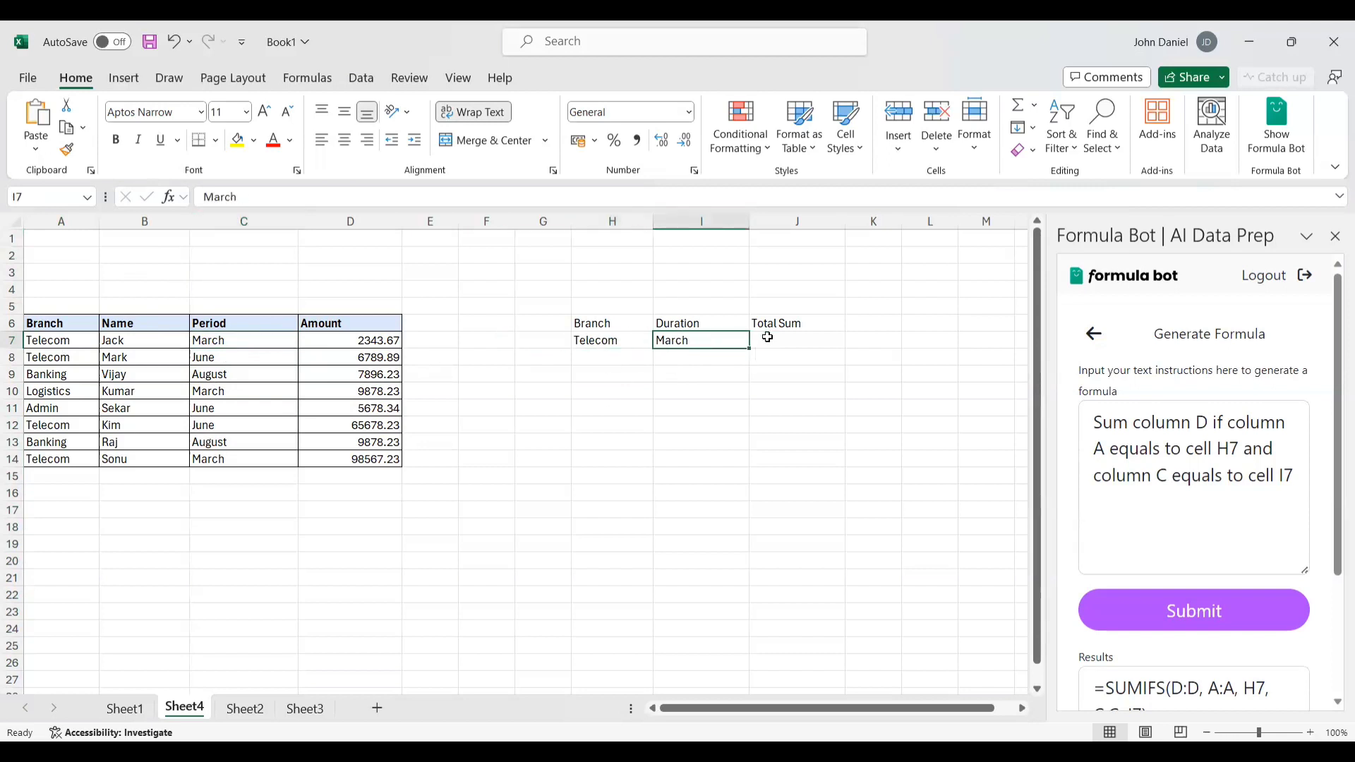
pyautogui.moveTo(1098, 418); pyautogui.dragTo(1292, 467)
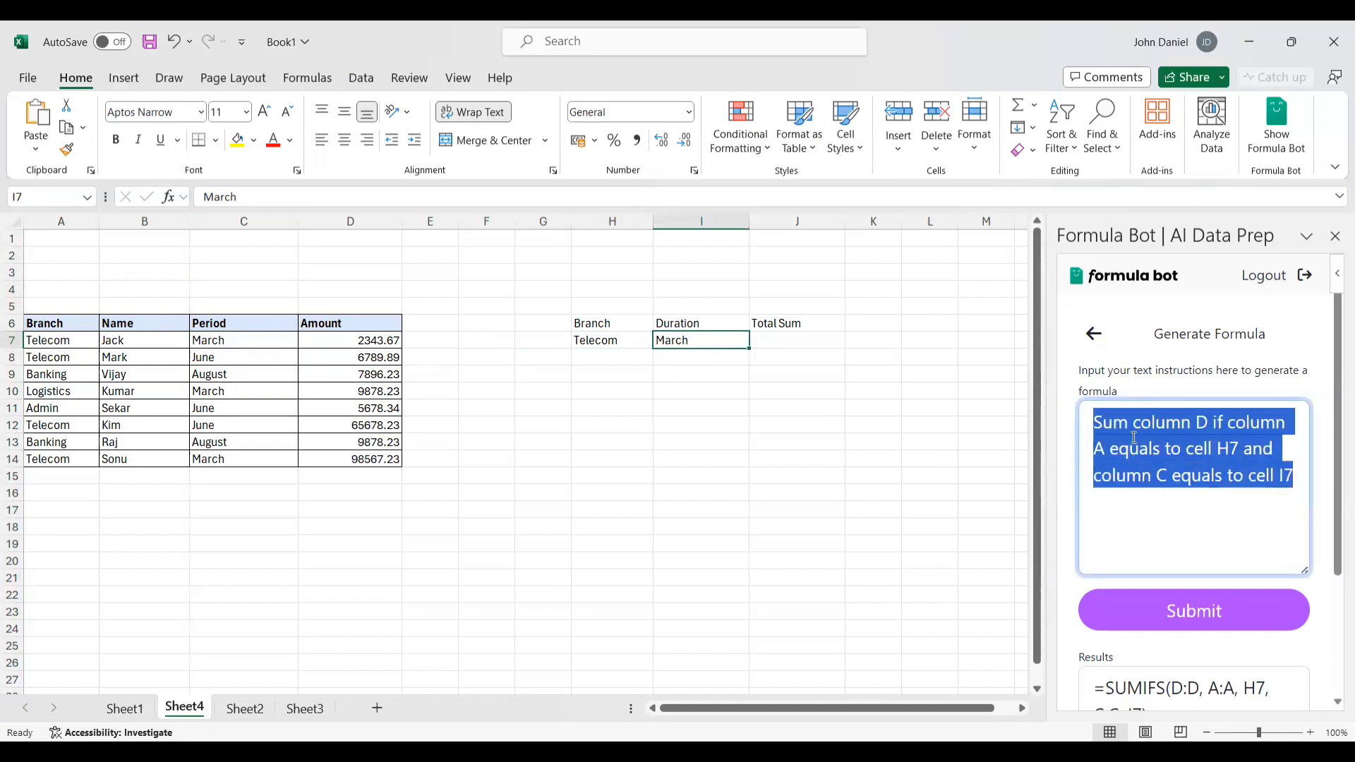
pyautogui.click(347, 224)
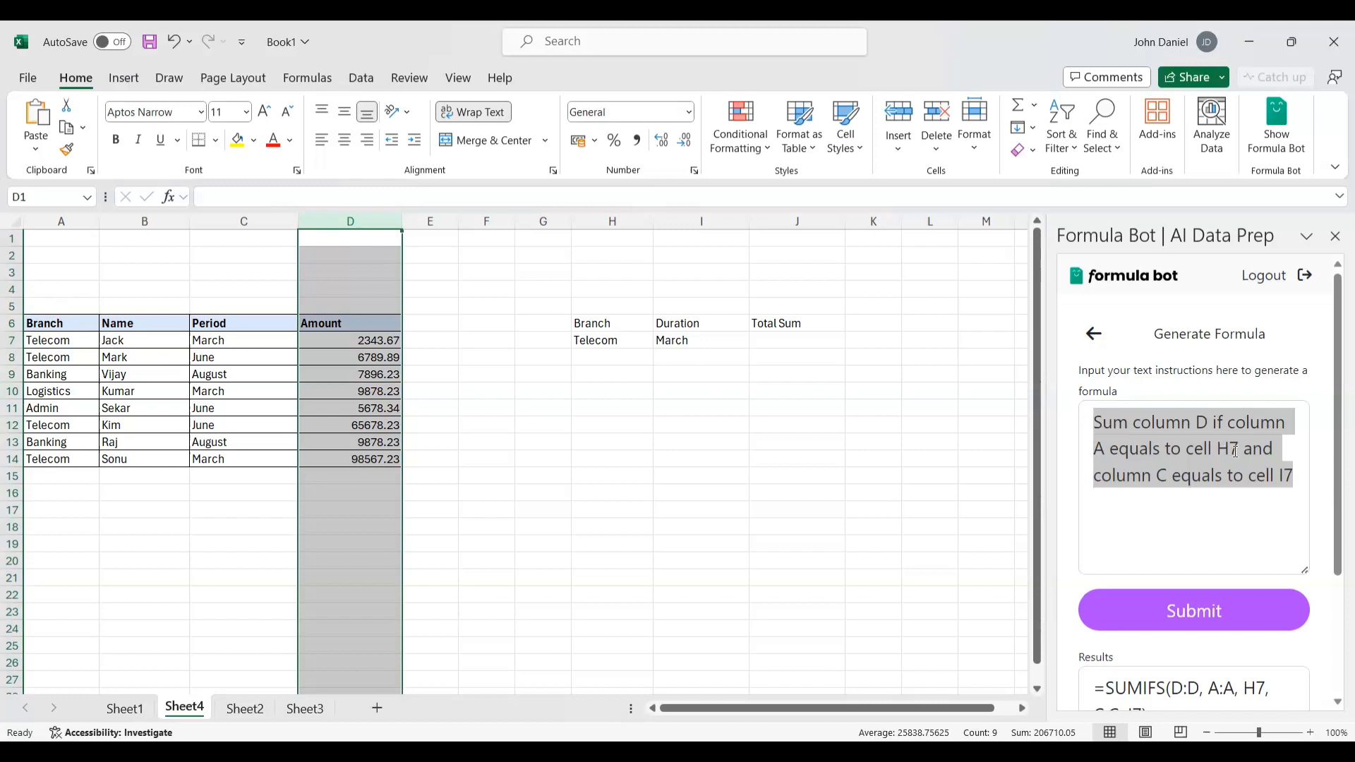
pyautogui.click(598, 341)
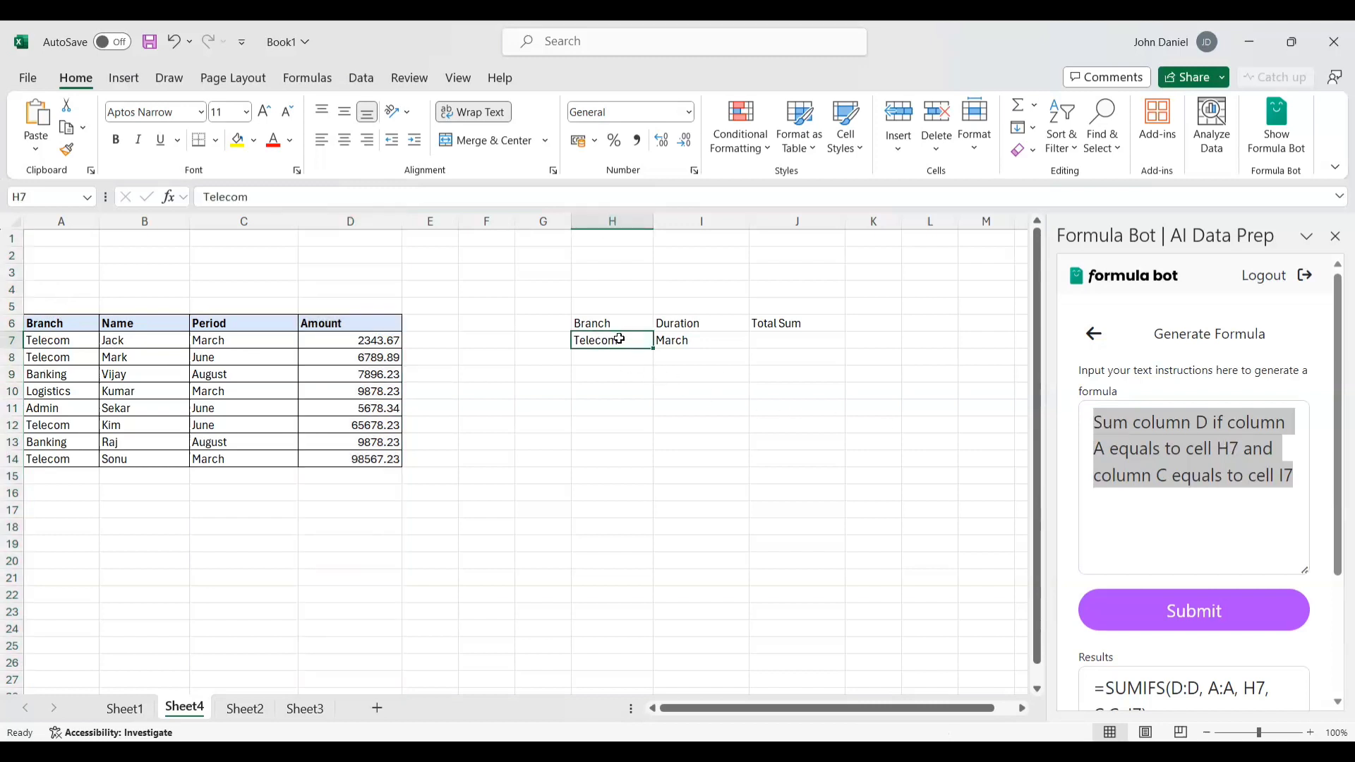
pyautogui.click(233, 221)
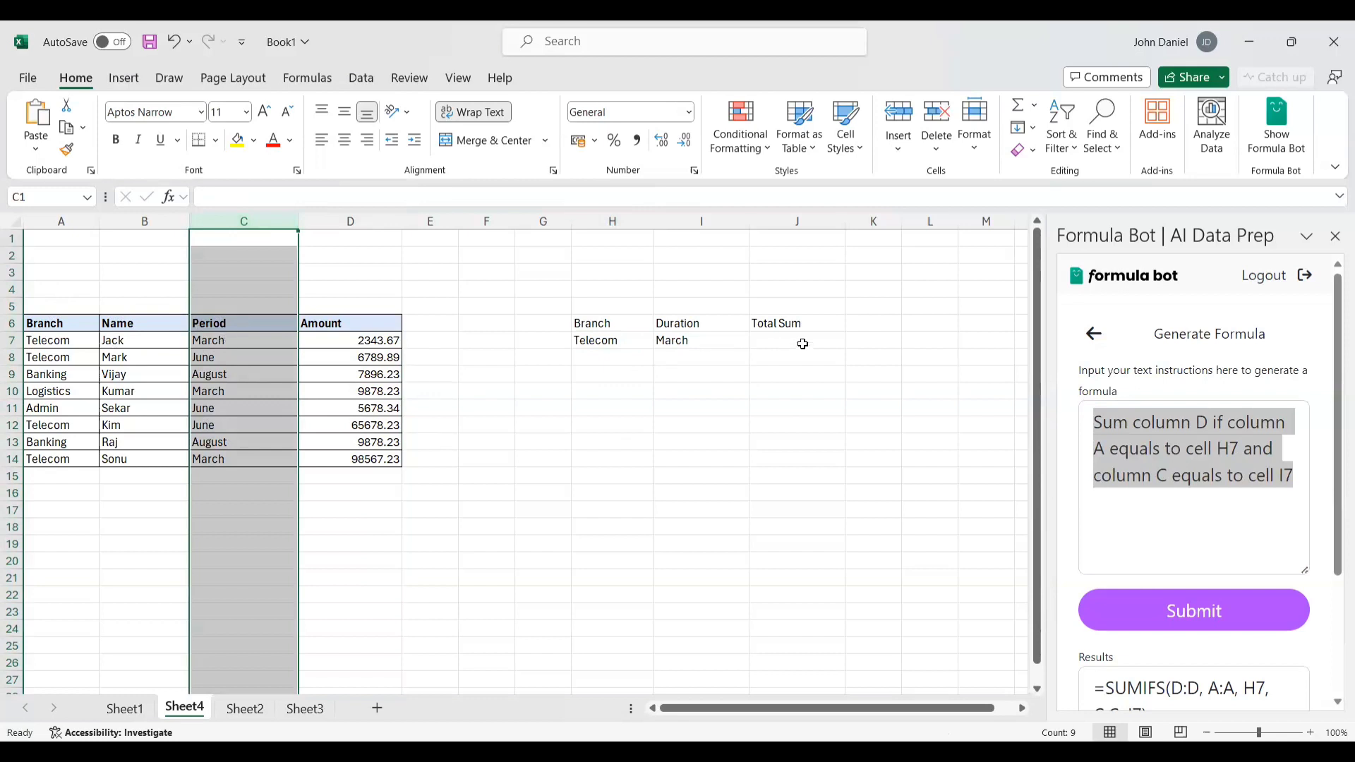
# Submit the prompt and select the generated =SUMIFS(D:D, A:A, H7, C:C, I7) formula
pyautogui.click(1201, 610)
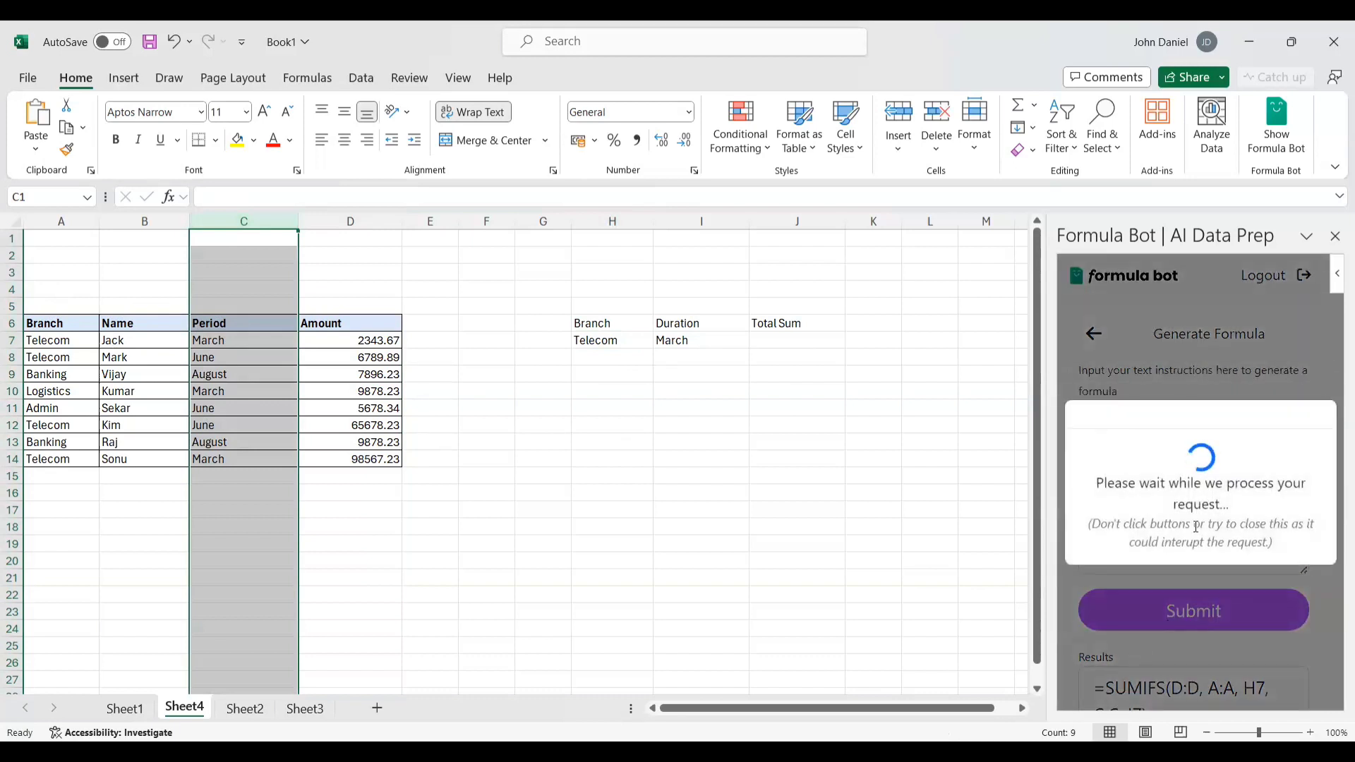
pyautogui.scroll(-1, 1190, 572)
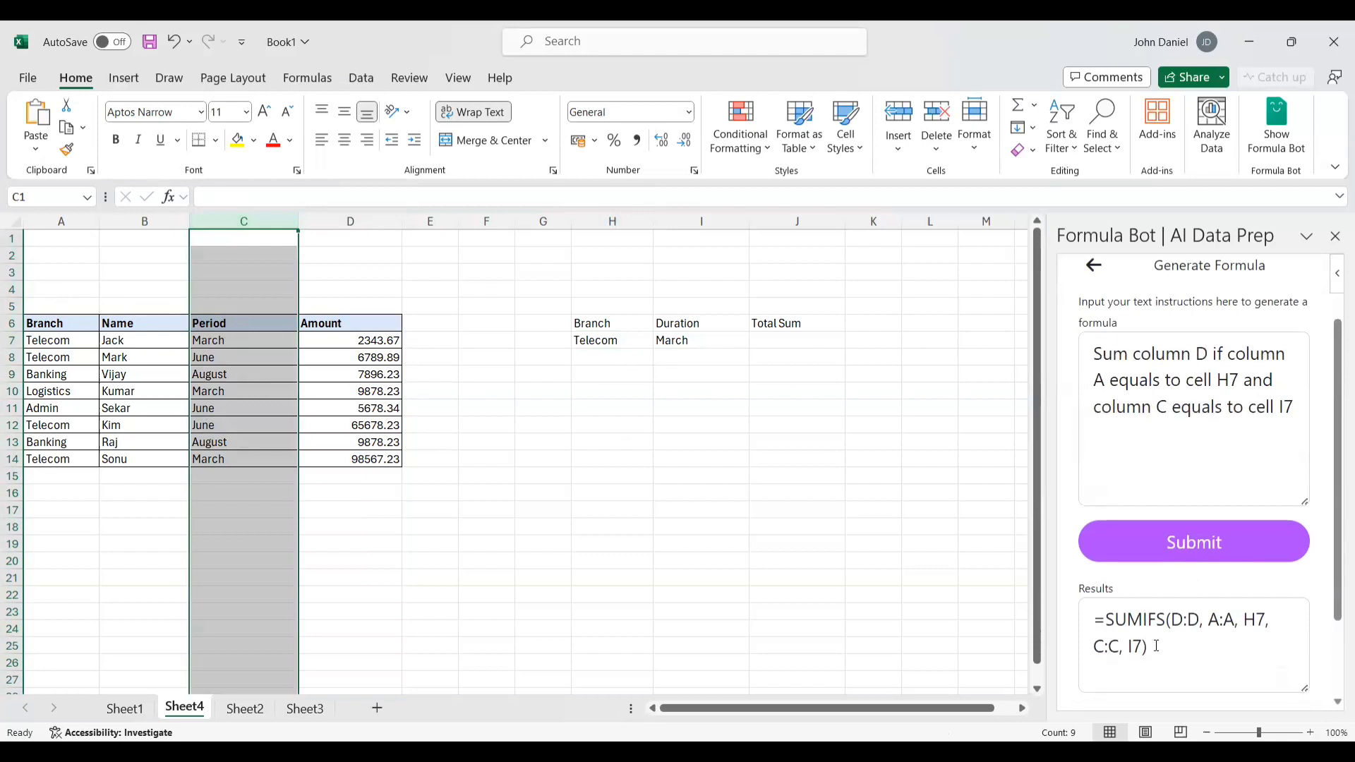
pyautogui.moveTo(1157, 646); pyautogui.dragTo(1091, 625)
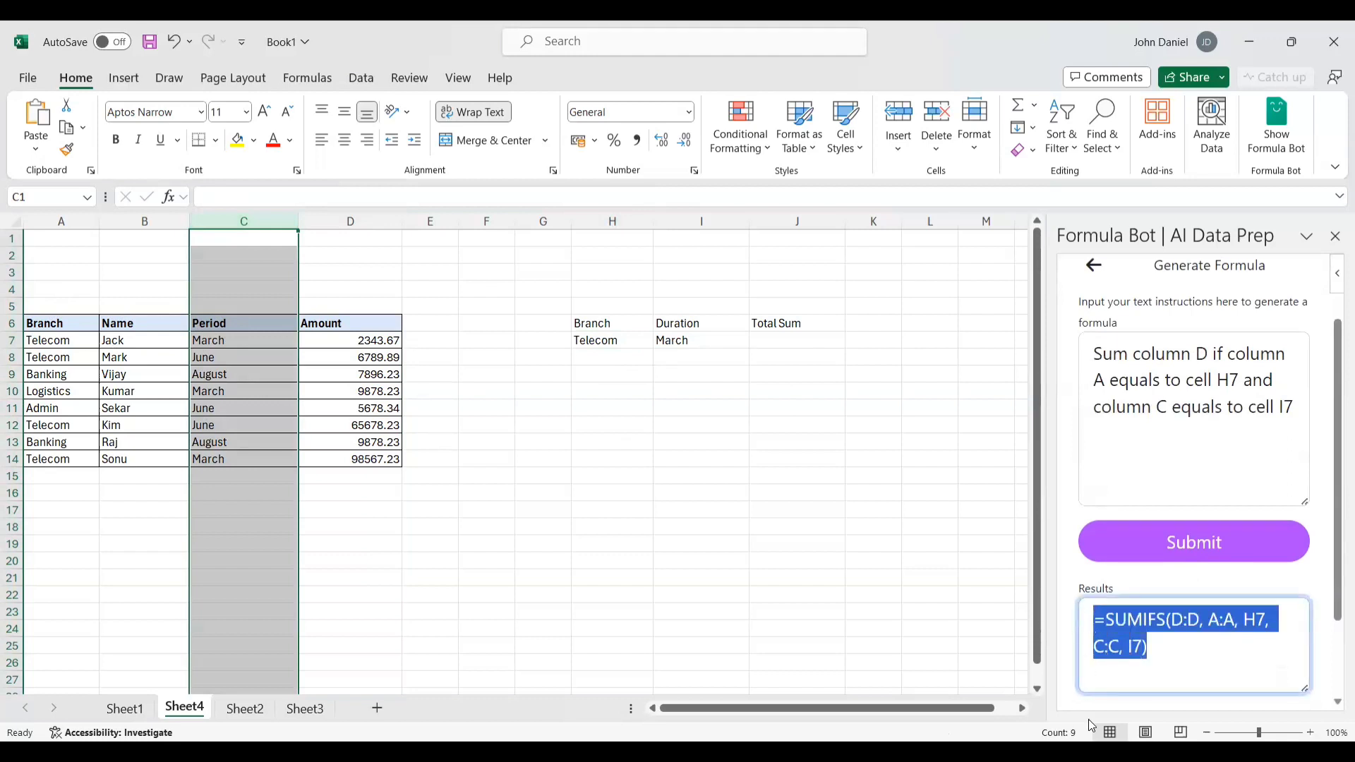
pyautogui.scroll(-2, 1122, 622)
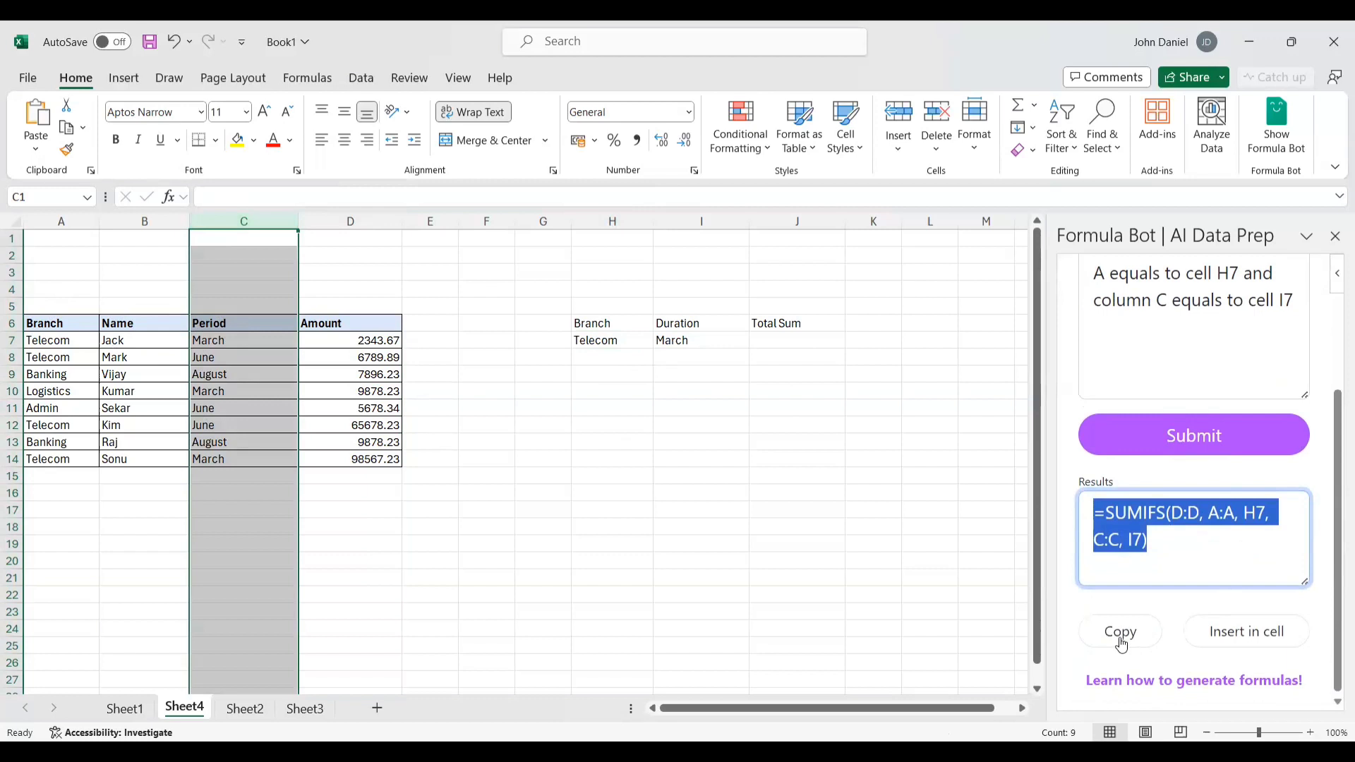
pyautogui.click(792, 337)
pyautogui.moveTo(1153, 545); pyautogui.dragTo(1086, 525)
pyautogui.hotkey('ctrl', 'c')
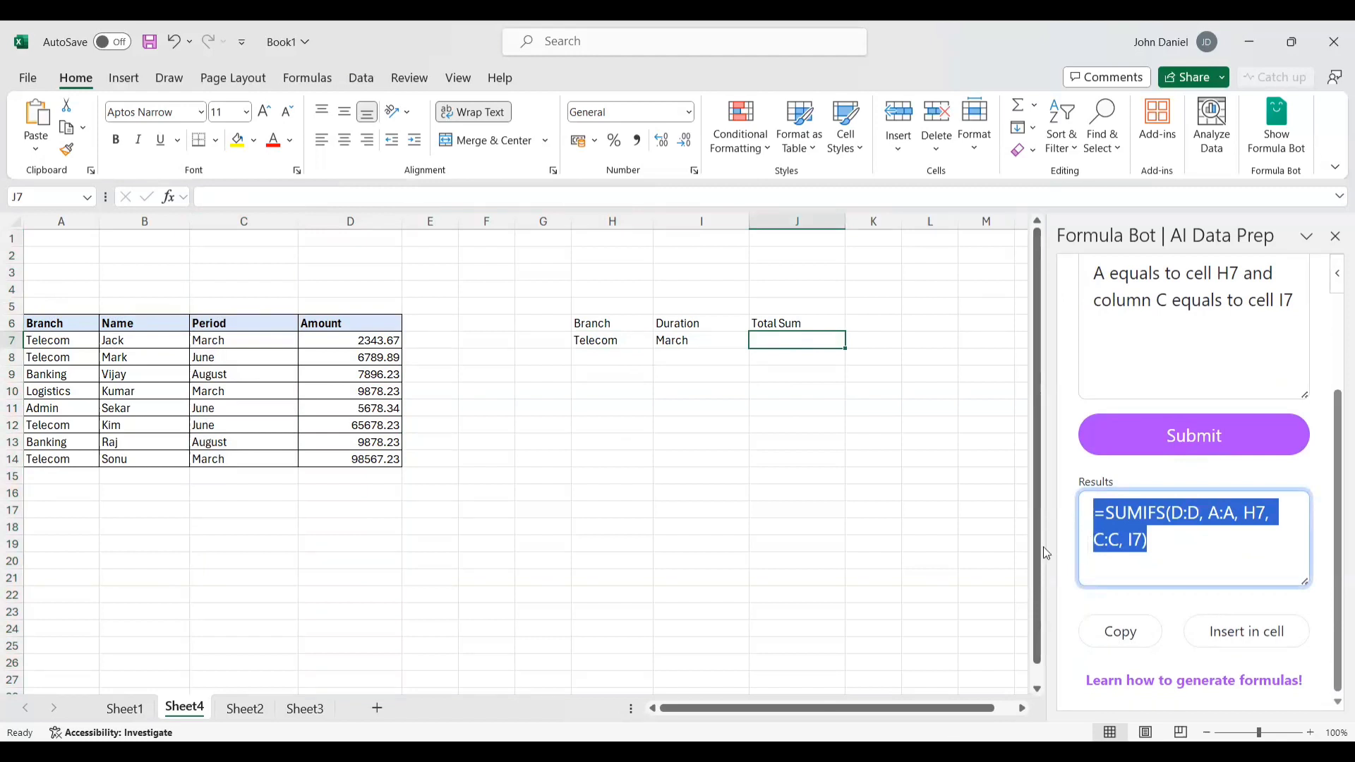
# Paste the SUMIFS formula into J7 and verify its 100910.9 total against columns A, C and D
pyautogui.doubleClick(800, 341)
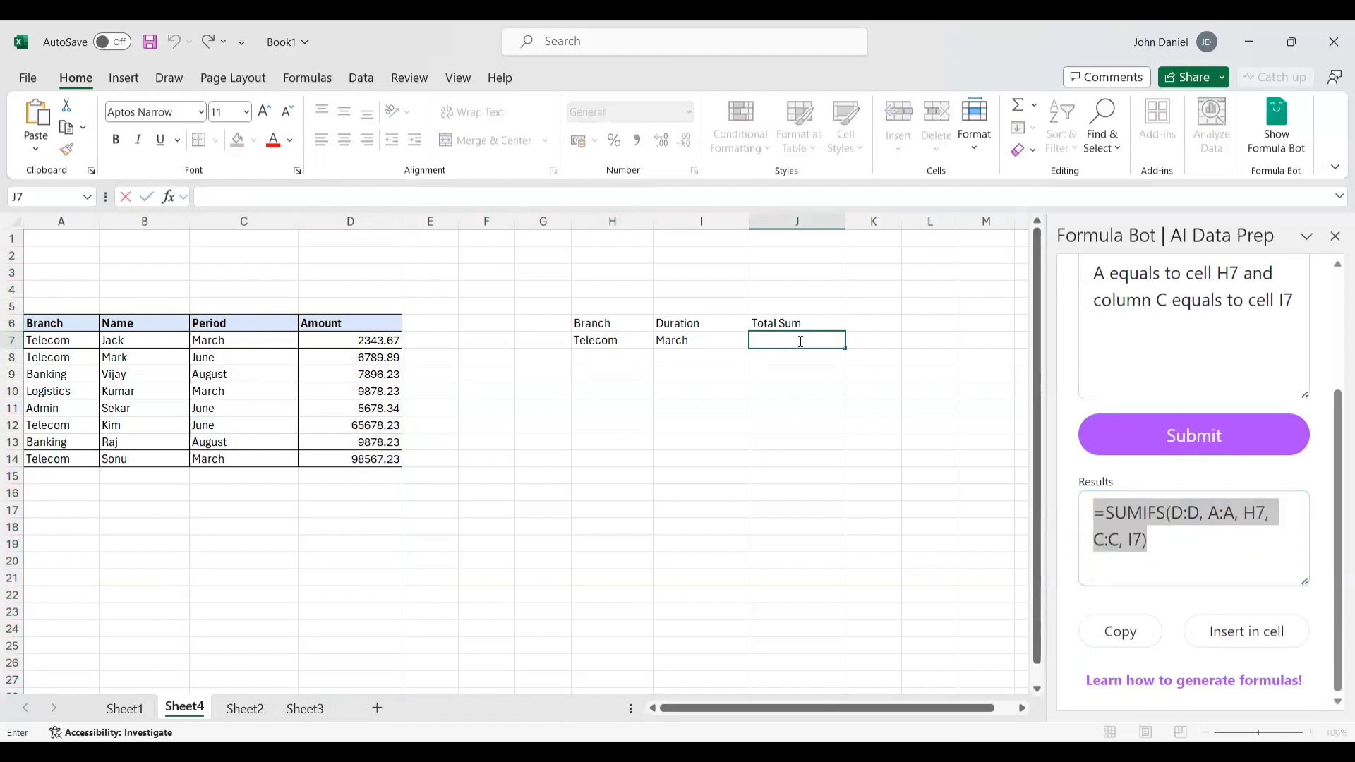
pyautogui.hotkey('ctrl', 'v')
pyautogui.press('Return')
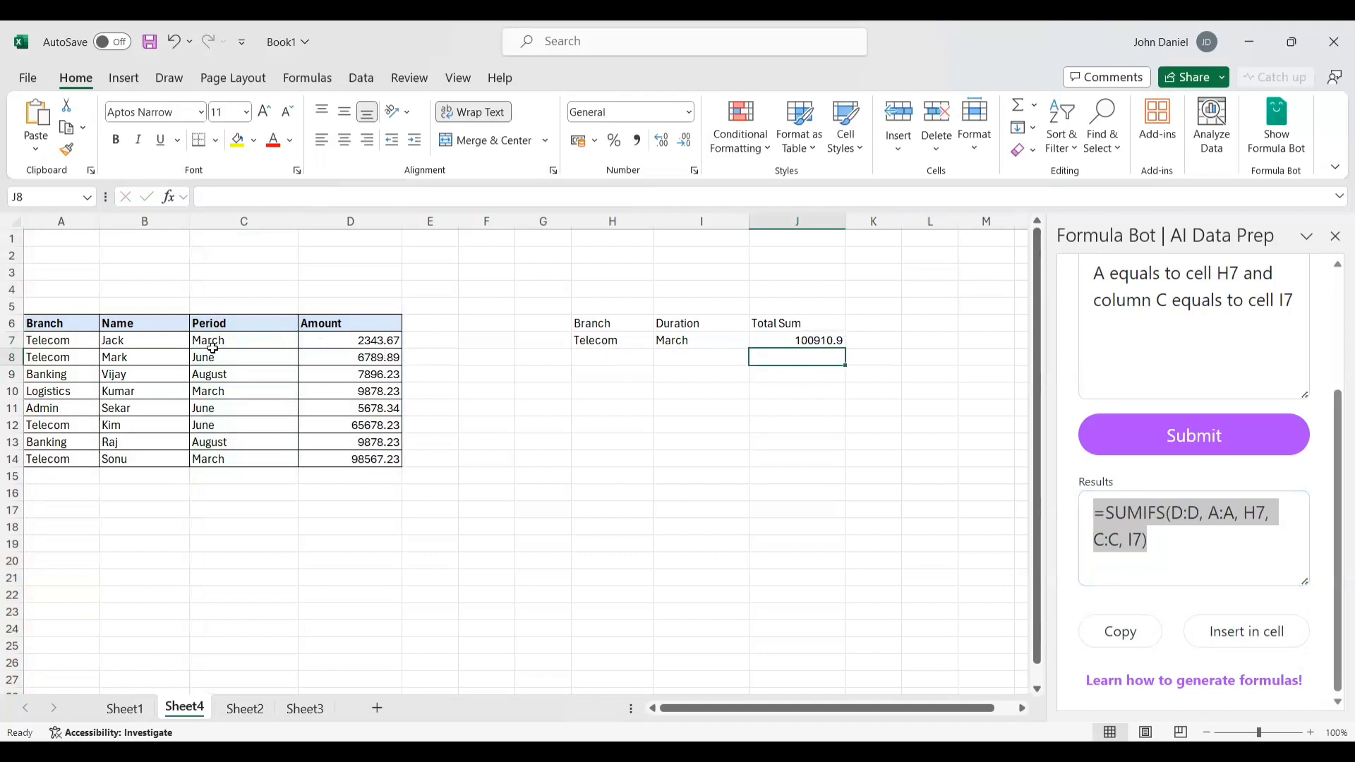
pyautogui.click(61, 343)
pyautogui.click(86, 462)
pyautogui.click(74, 339)
pyautogui.click(206, 346)
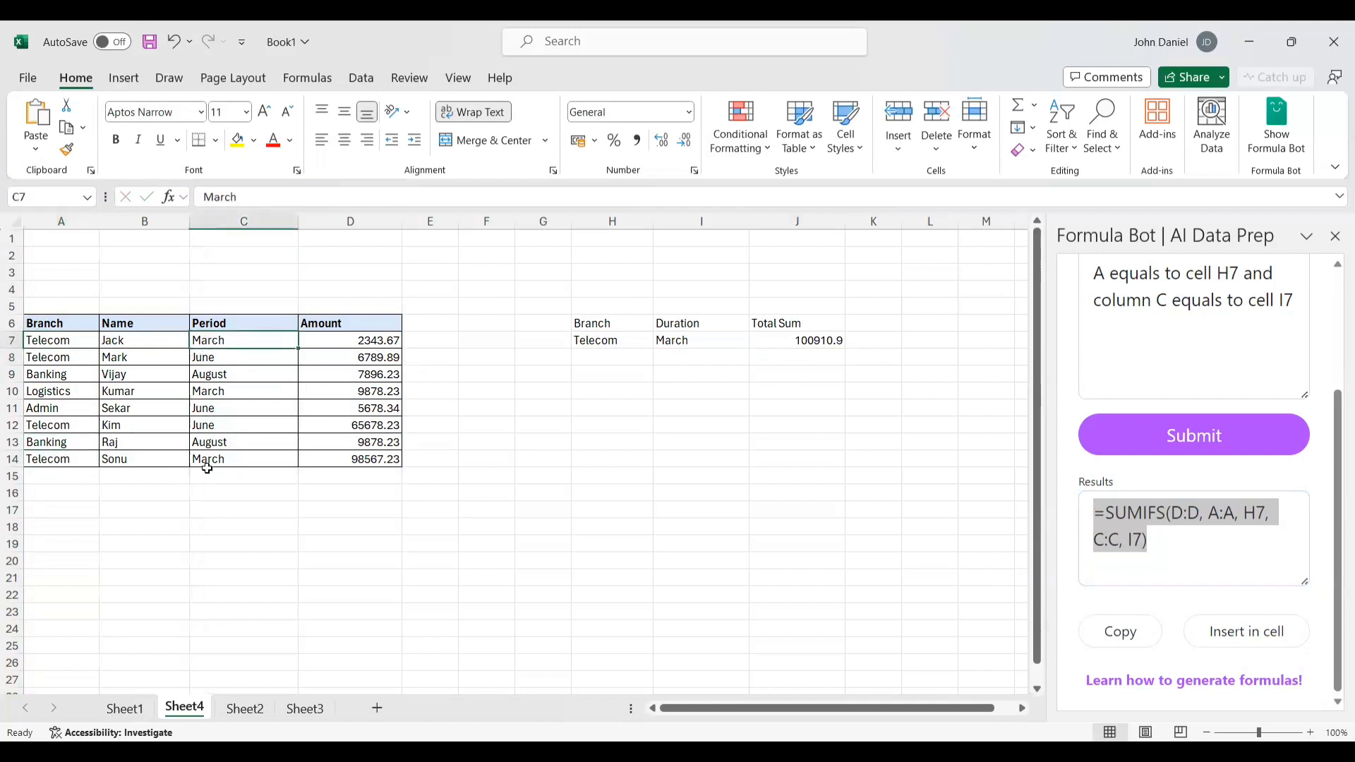
pyautogui.click(210, 463)
pyautogui.click(393, 342)
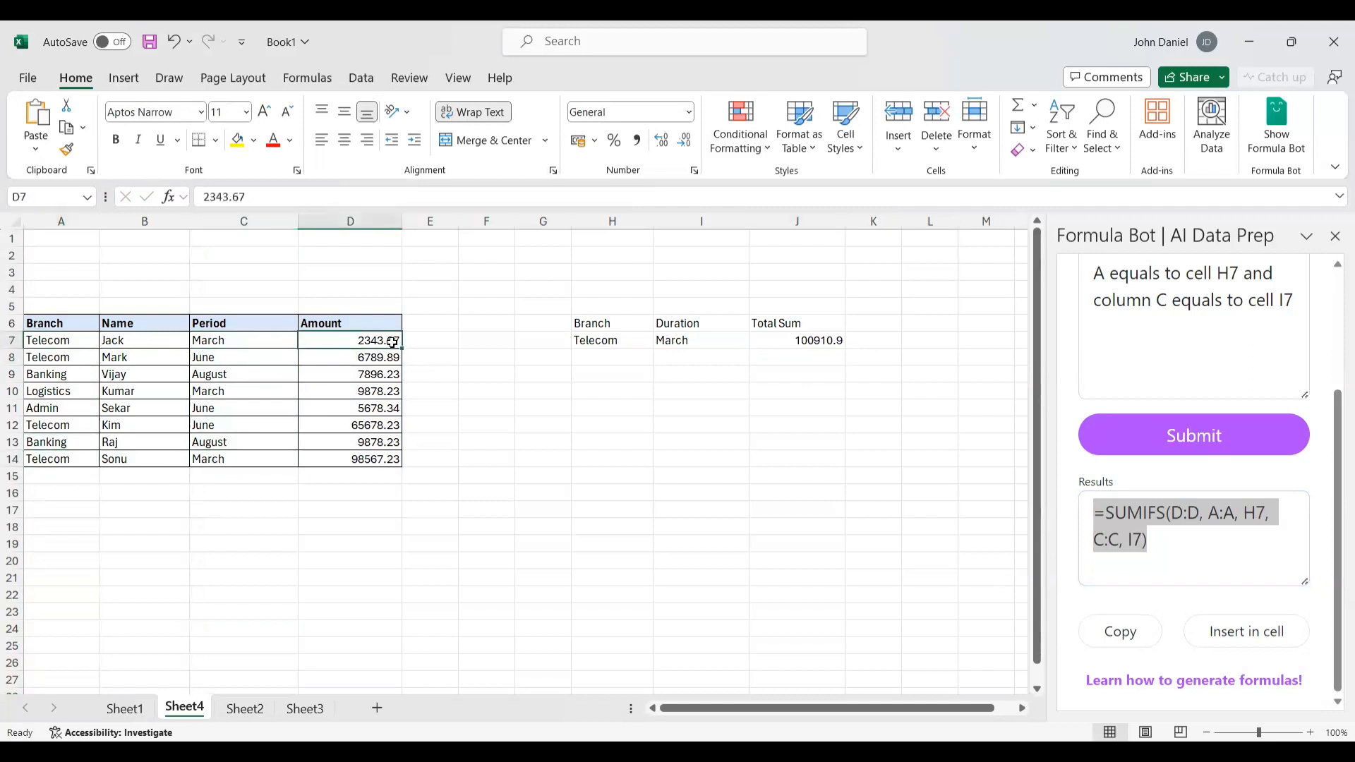
pyautogui.click(380, 462)
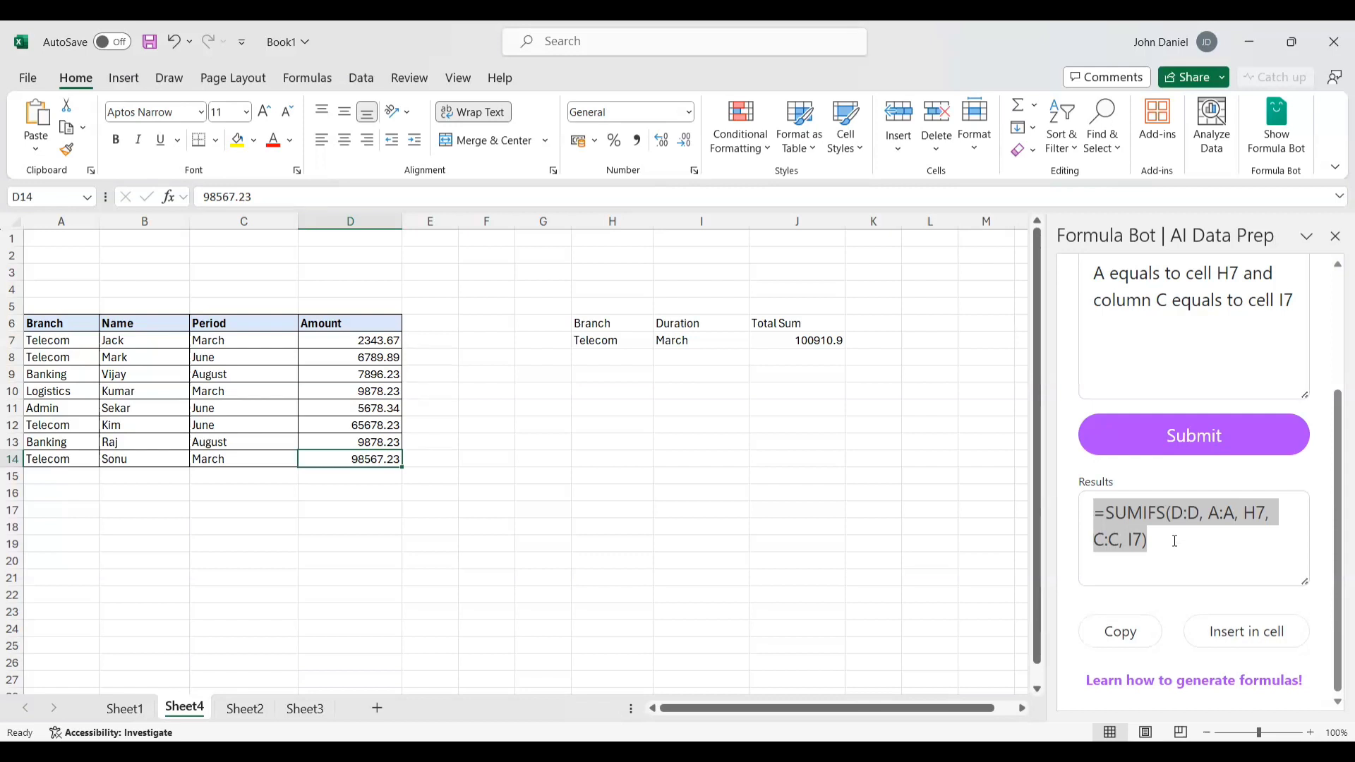
# Check the Banking August entries in rows 9 and 13 of the source table
pyautogui.click(617, 356)
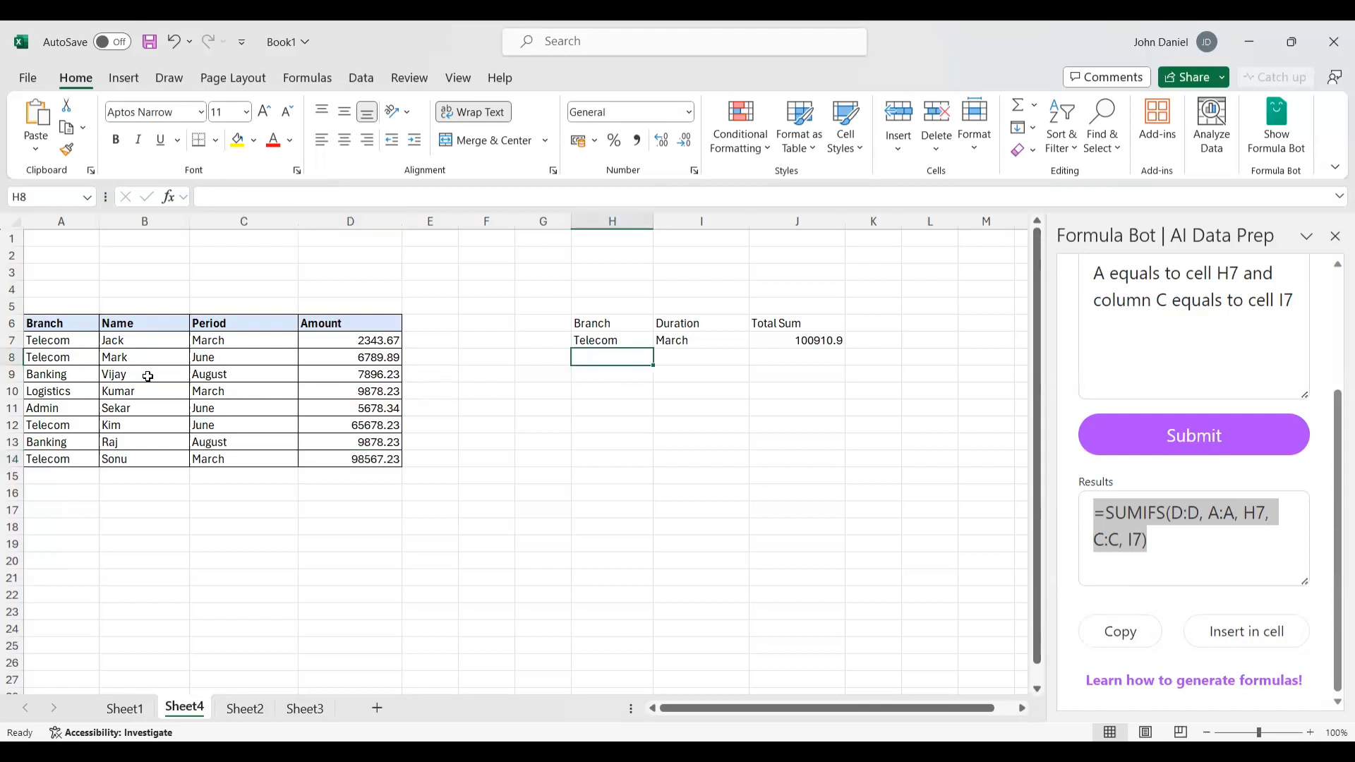
pyautogui.click(82, 377)
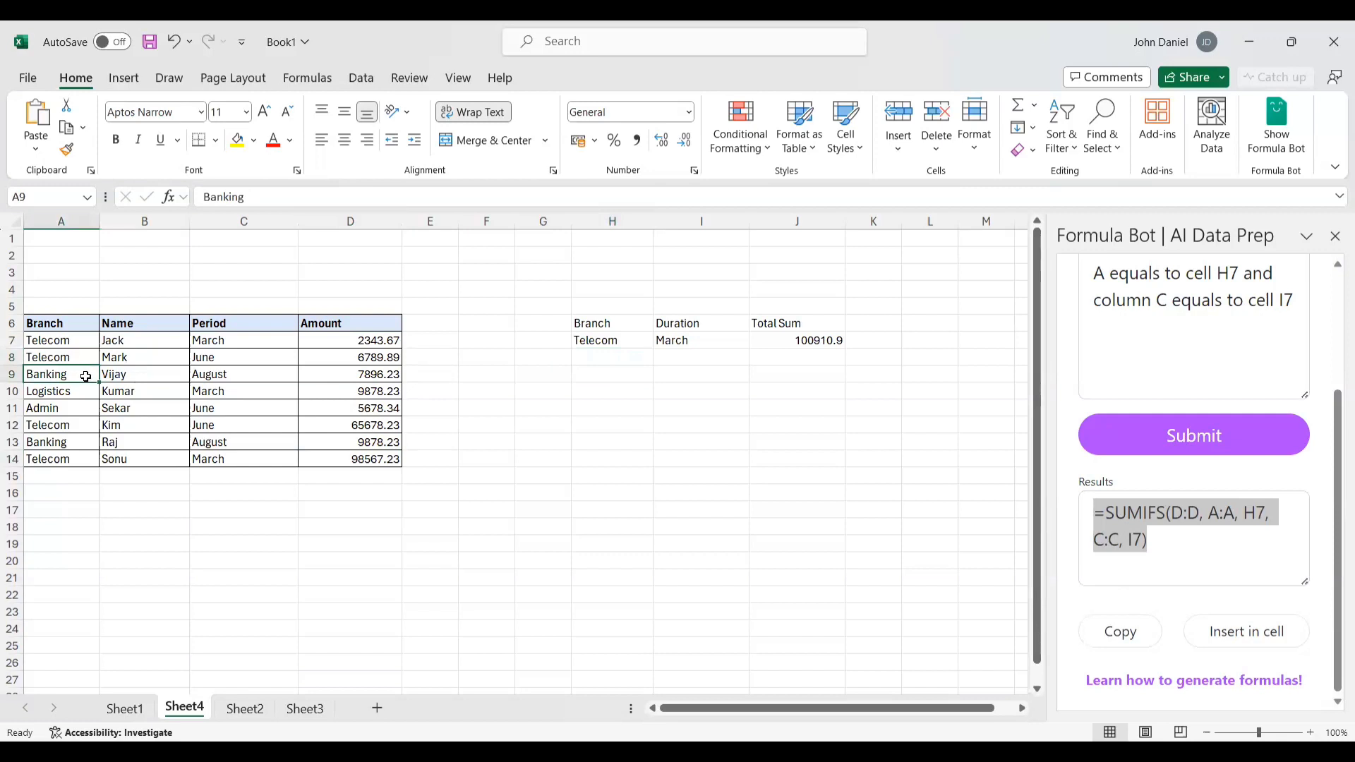
pyautogui.click(117, 375)
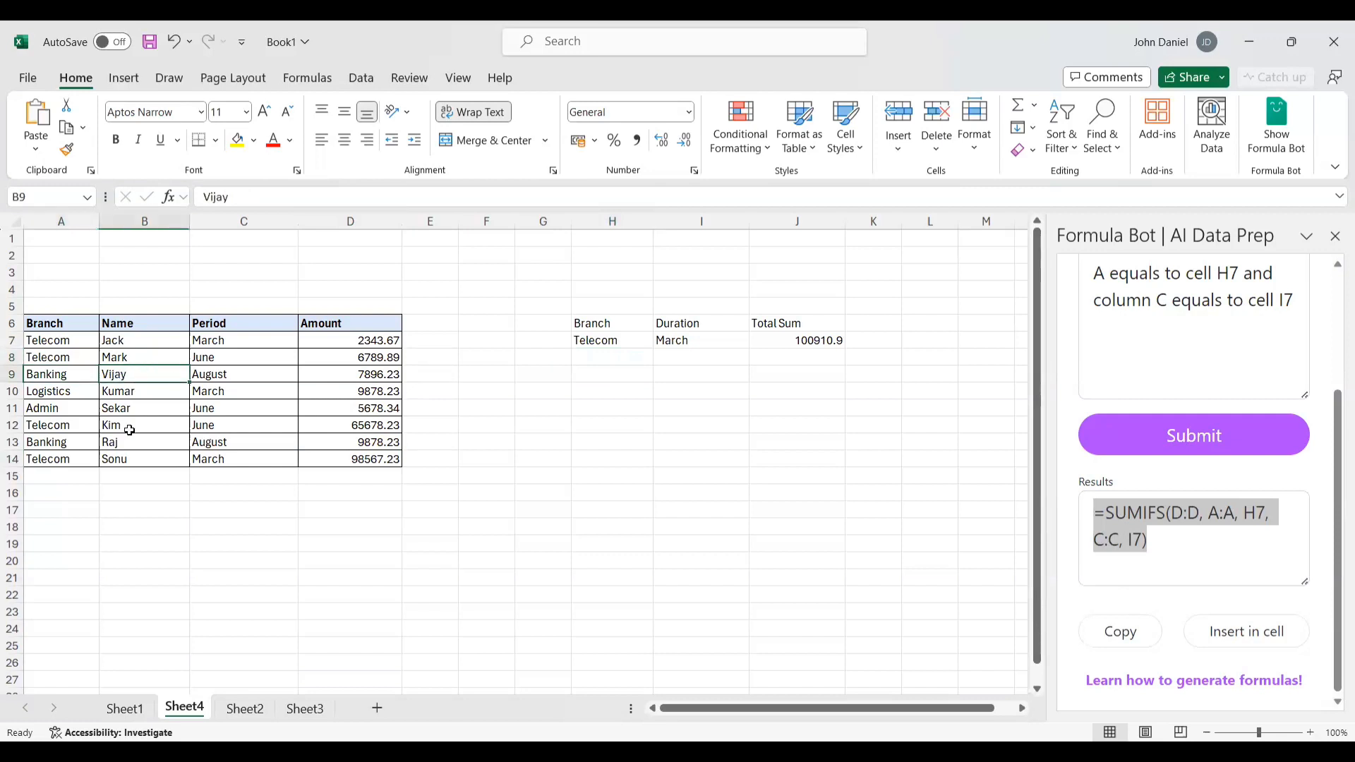
pyautogui.click(203, 375)
pyautogui.click(50, 445)
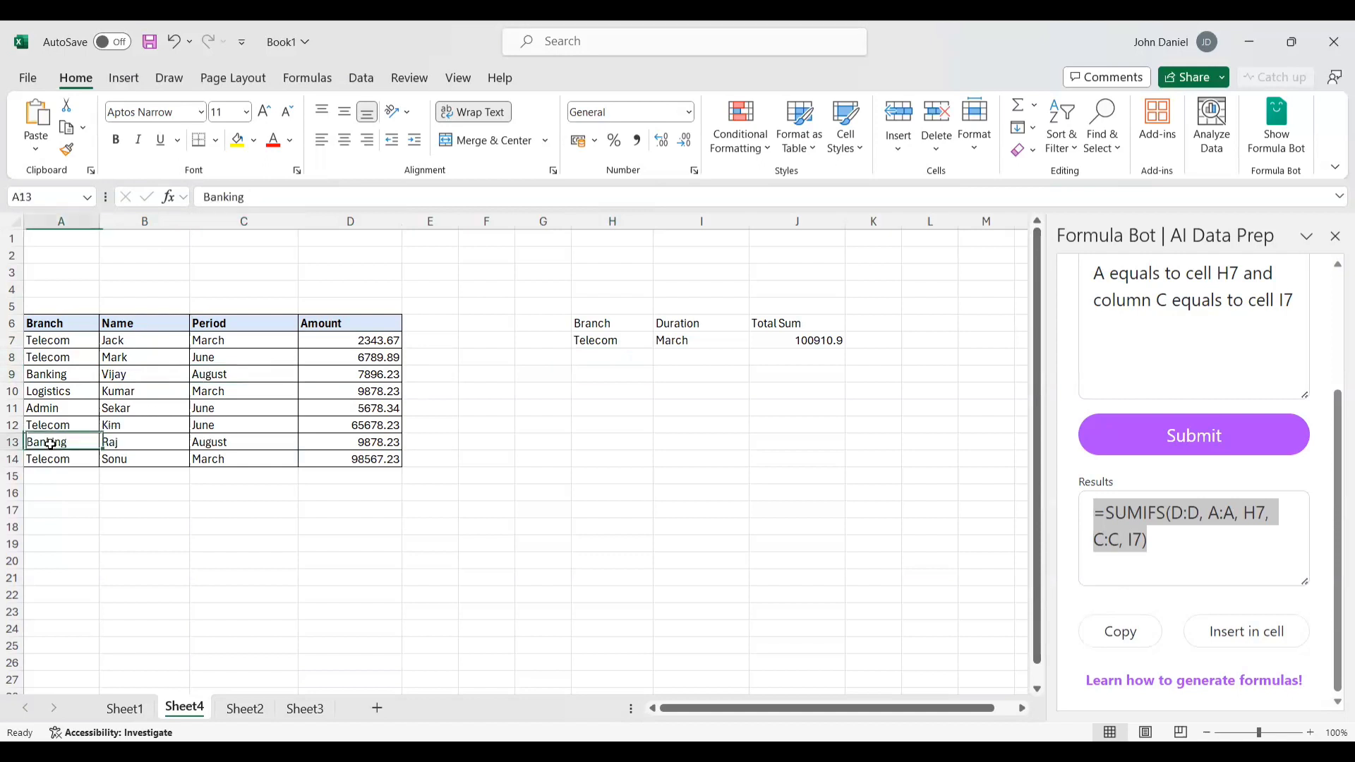
pyautogui.click(219, 442)
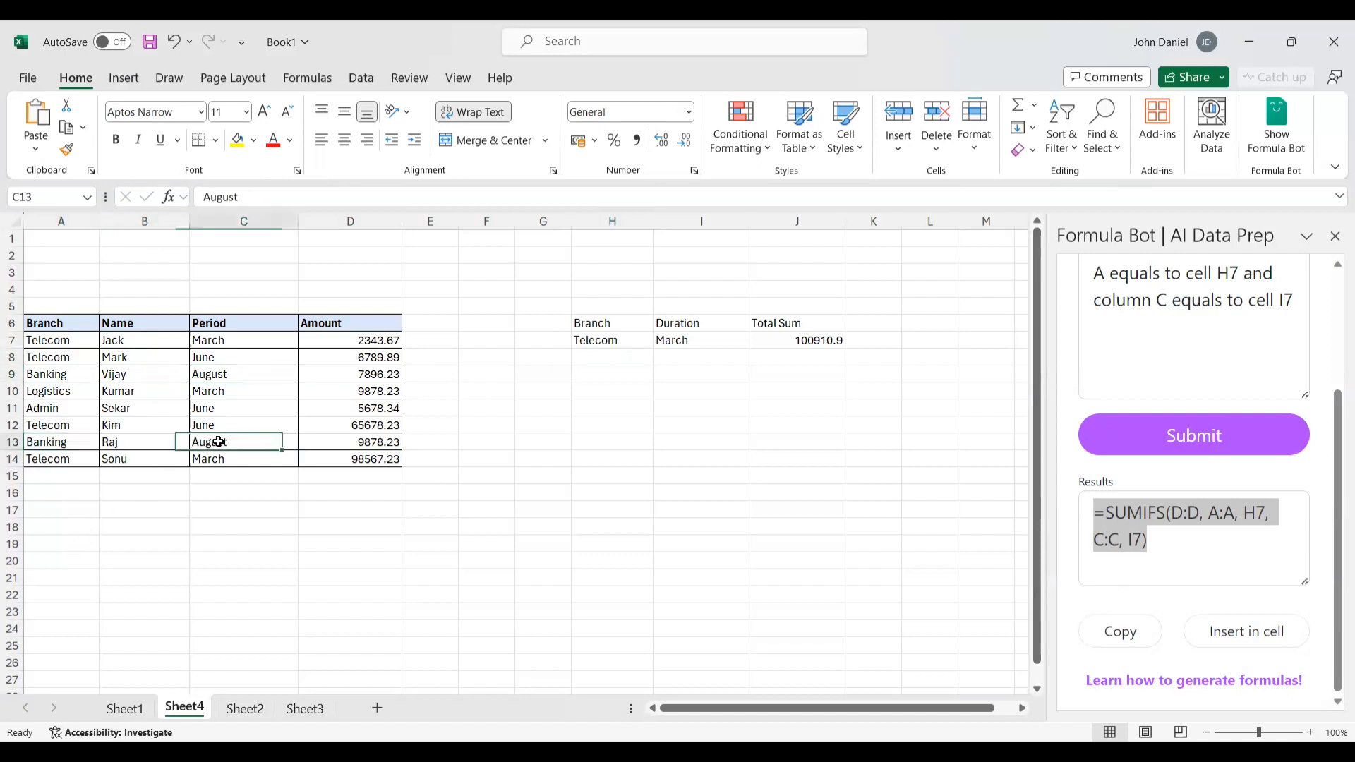
pyautogui.click(143, 441)
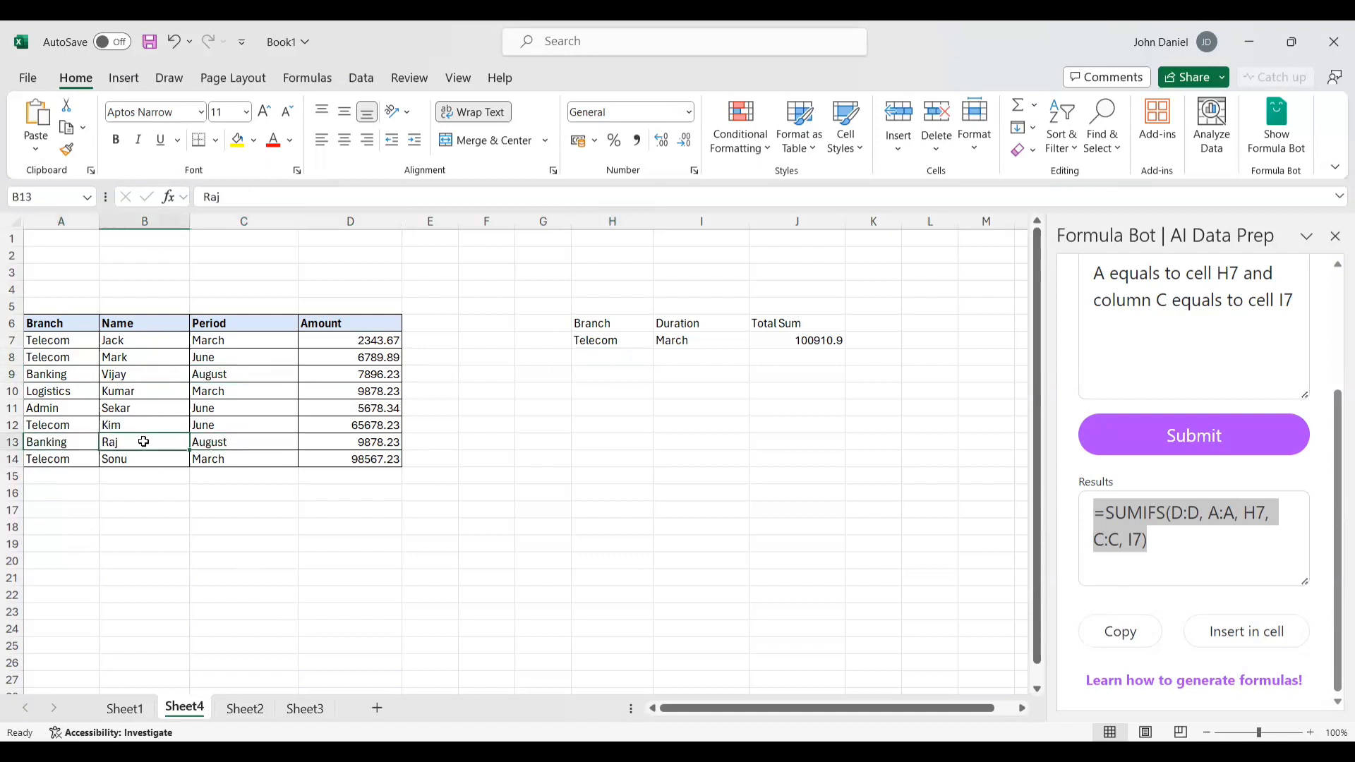
# Enter Banking in H8 and August in I8
pyautogui.click(608, 355)
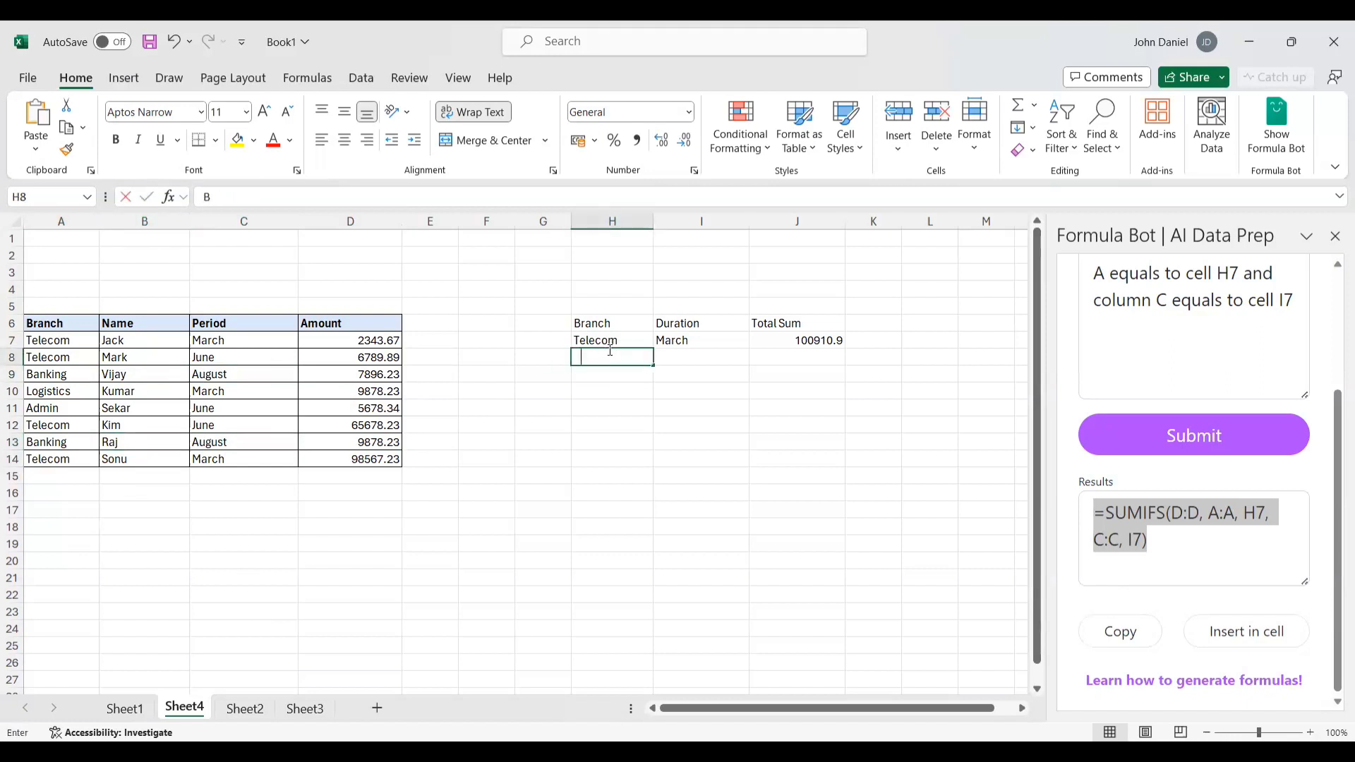
pyautogui.write('Banking')
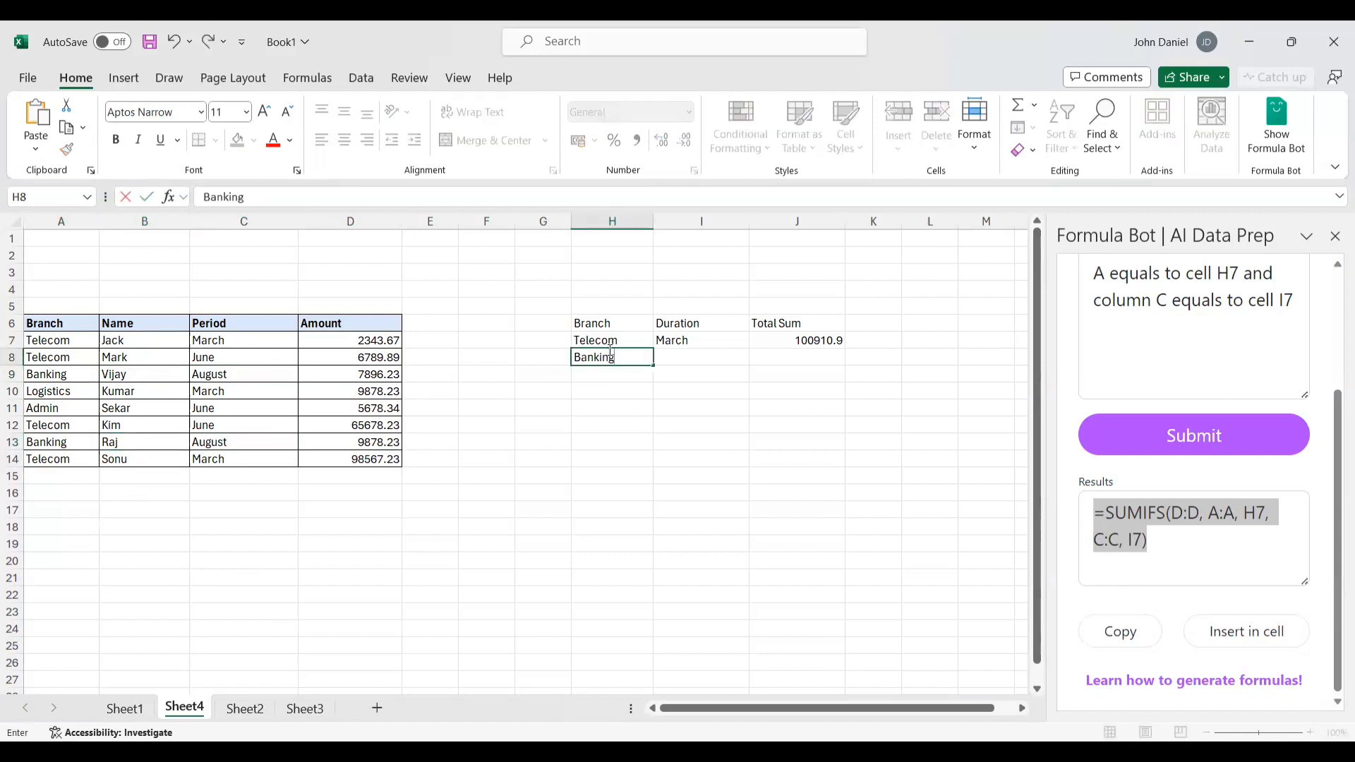
pyautogui.press('Tab')
pyautogui.write('A')
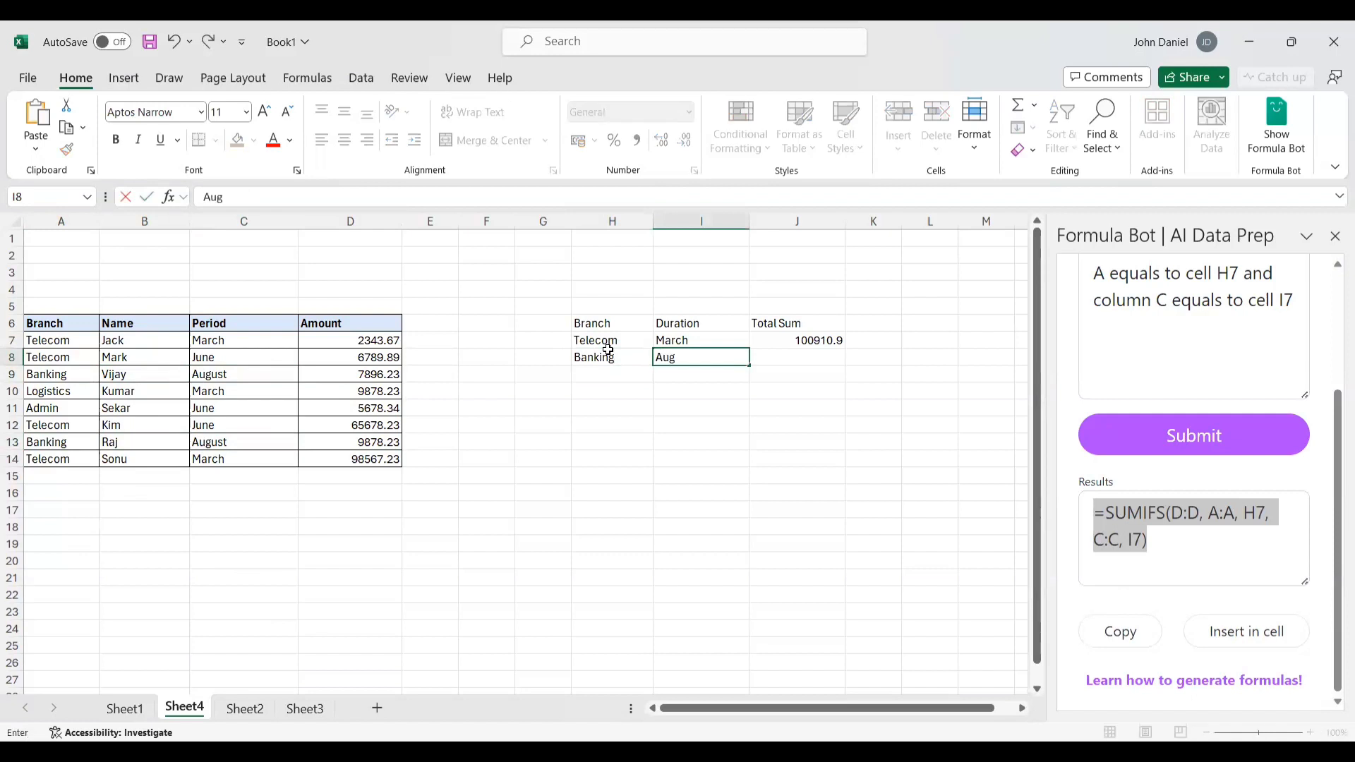
pyautogui.write('ugust')
pyautogui.click(886, 339)
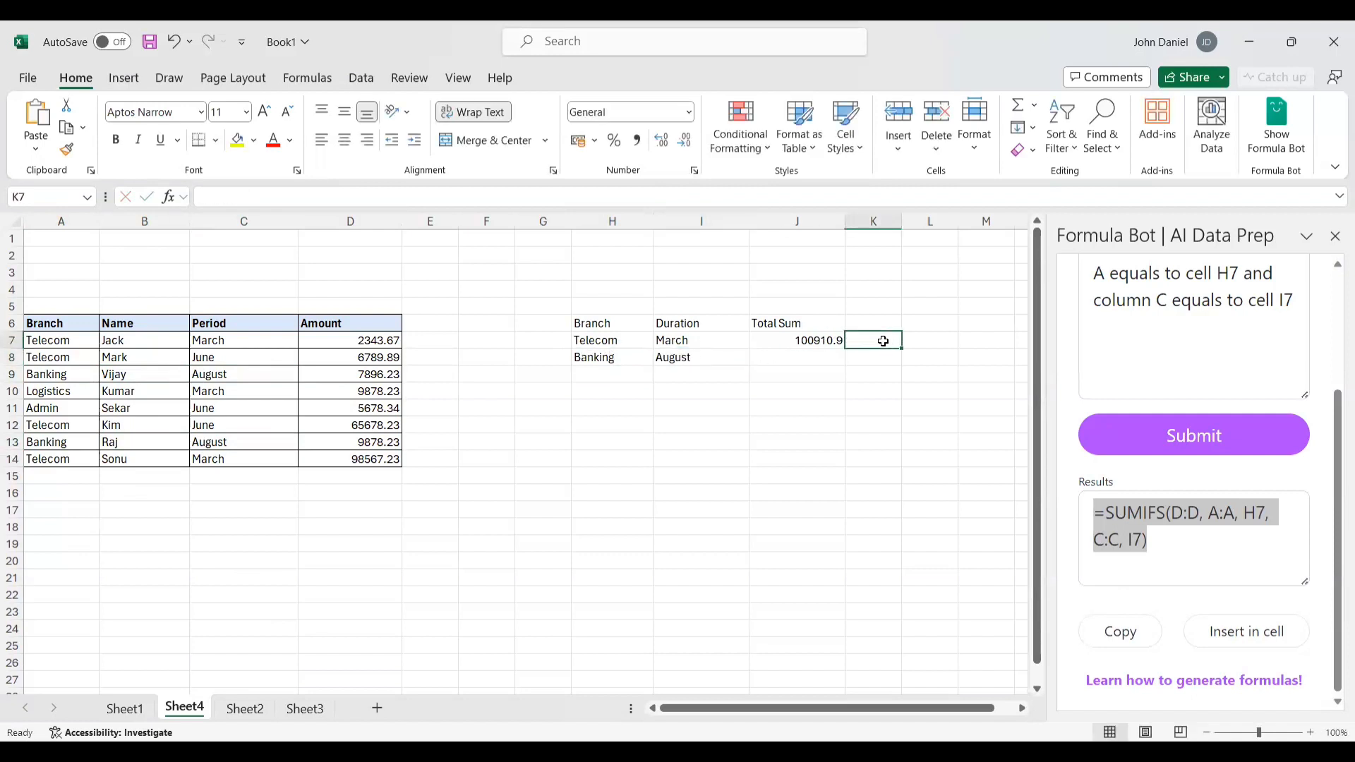
# Fill the J7 formula down to J8 and check the amounts 7896.23 and 9878.23
pyautogui.click(823, 339)
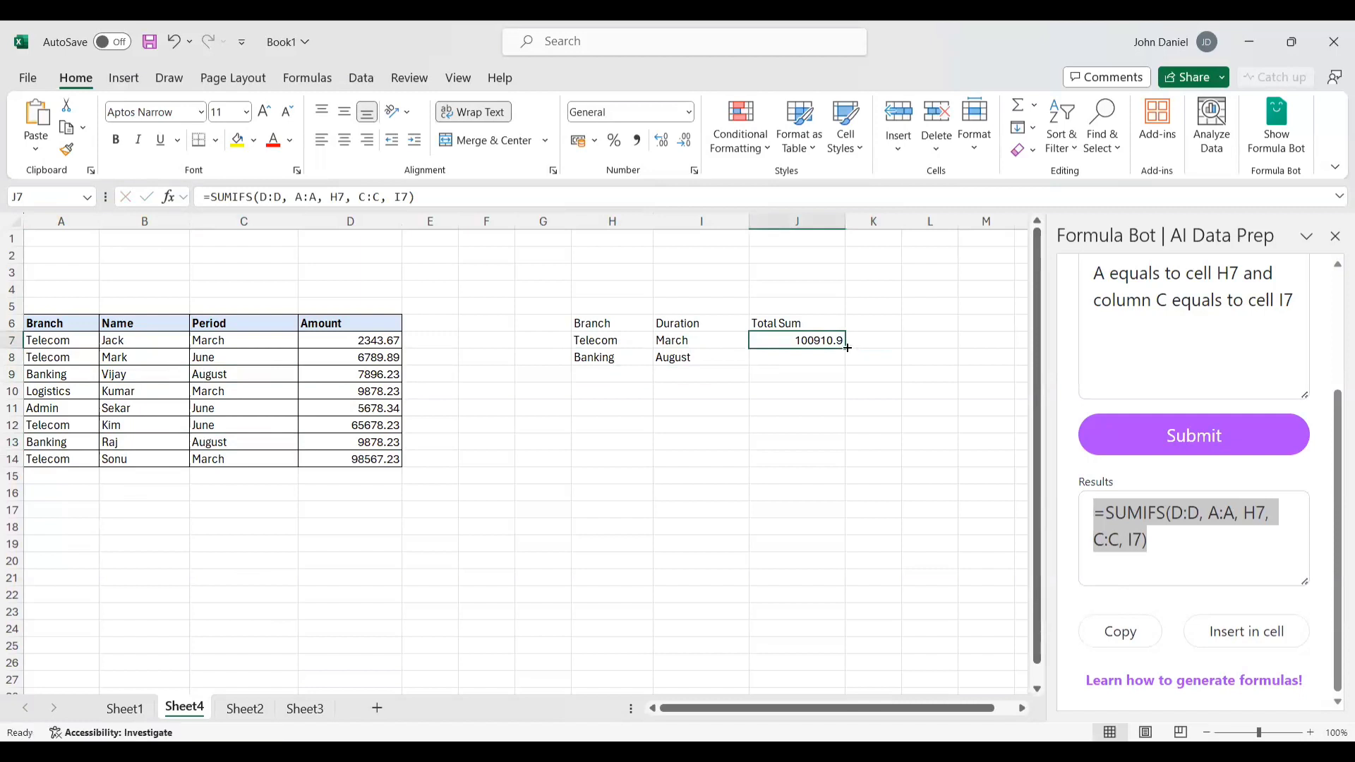
pyautogui.moveTo(847, 348); pyautogui.dragTo(847, 361)
pyautogui.click(828, 406)
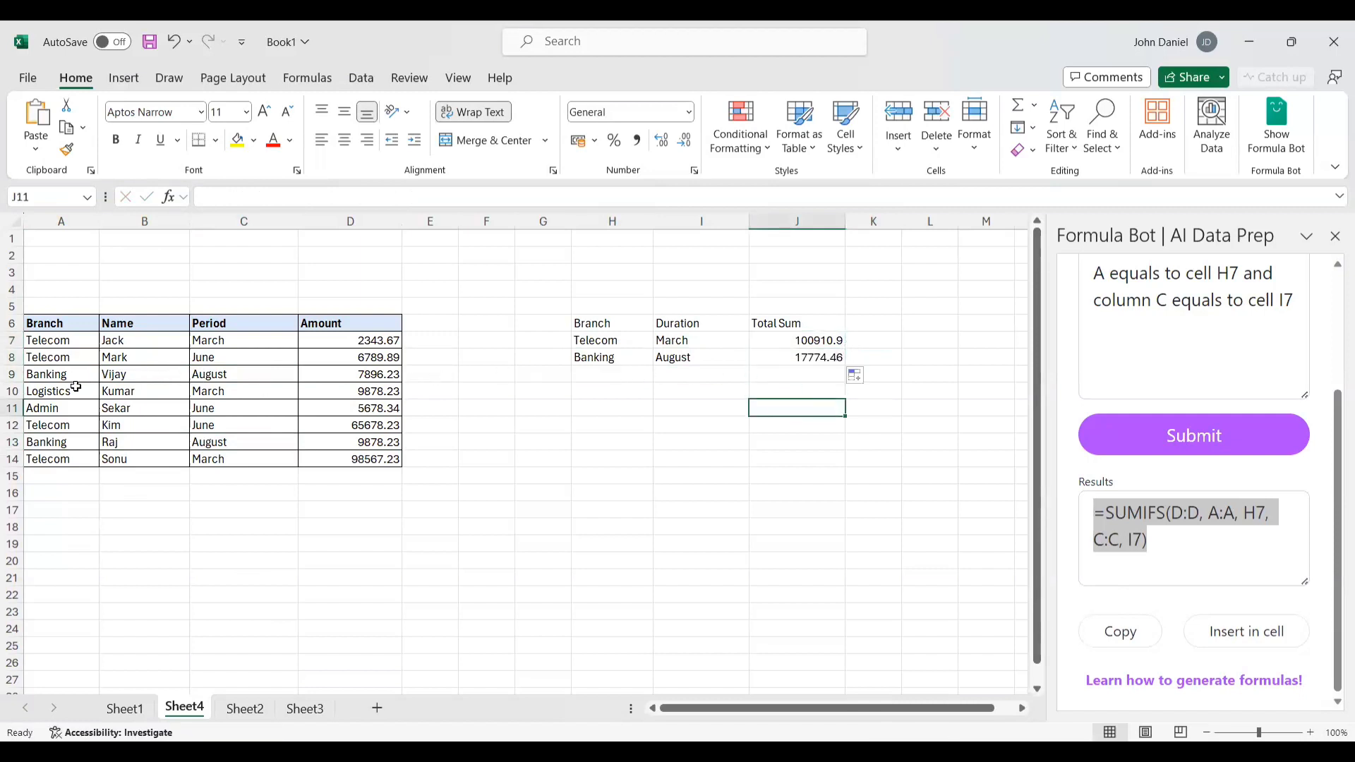
pyautogui.click(393, 375)
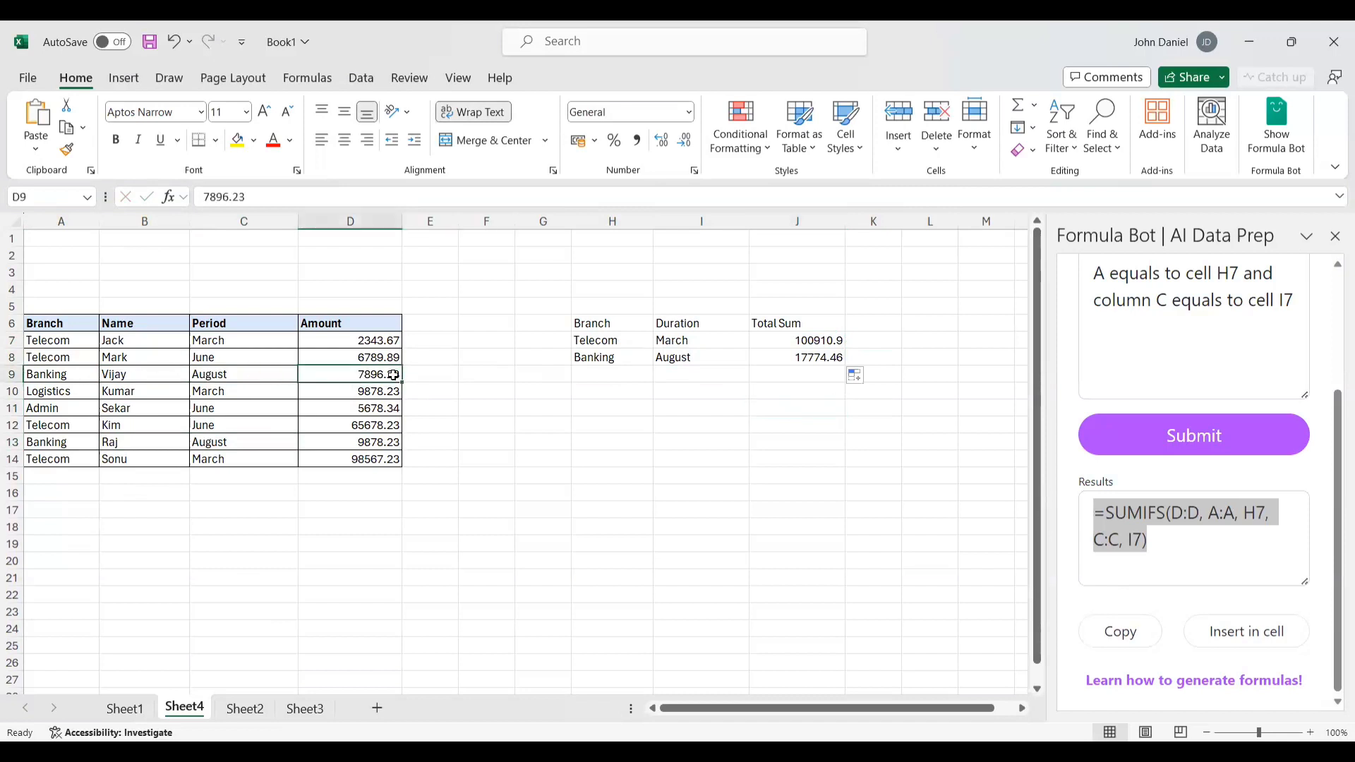
pyautogui.click(390, 442)
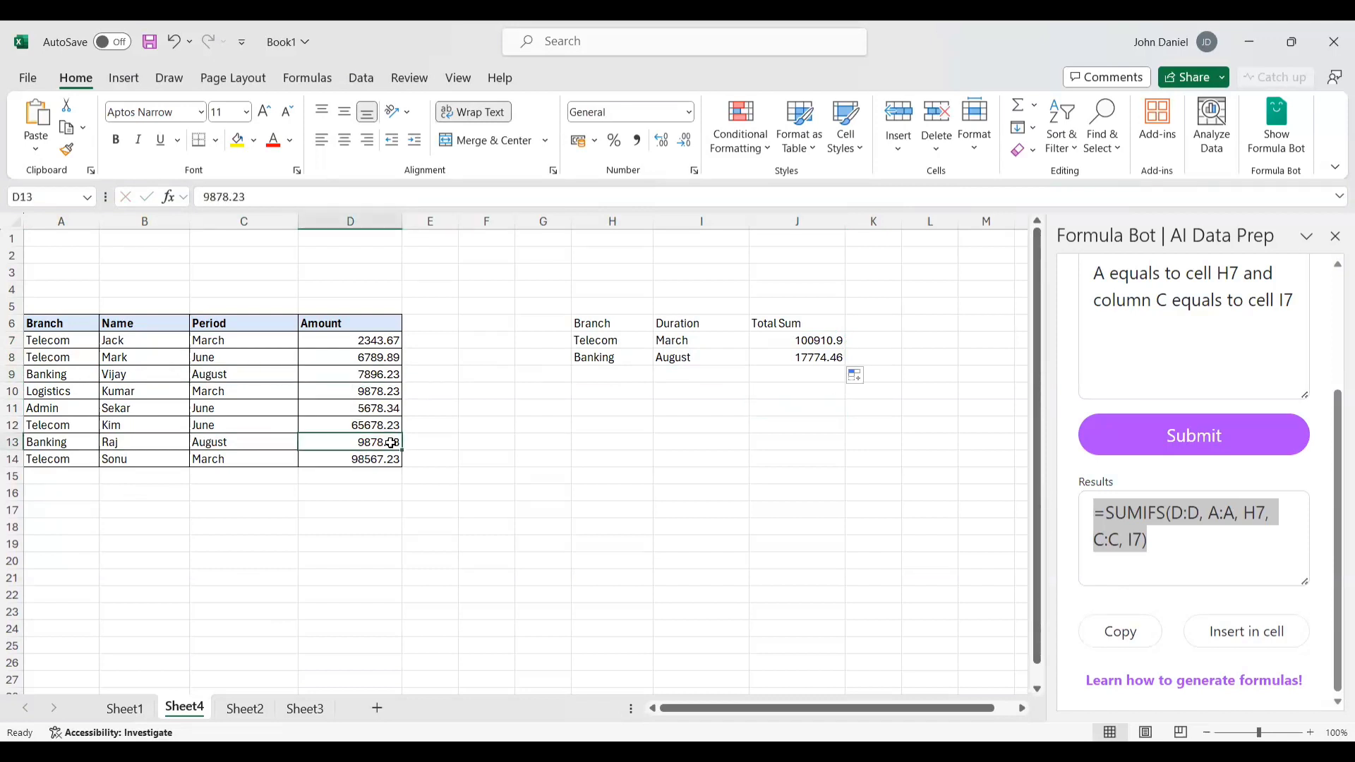
# Enter Logistics in H9 and March in I9 as a new criteria row
pyautogui.click(69, 409)
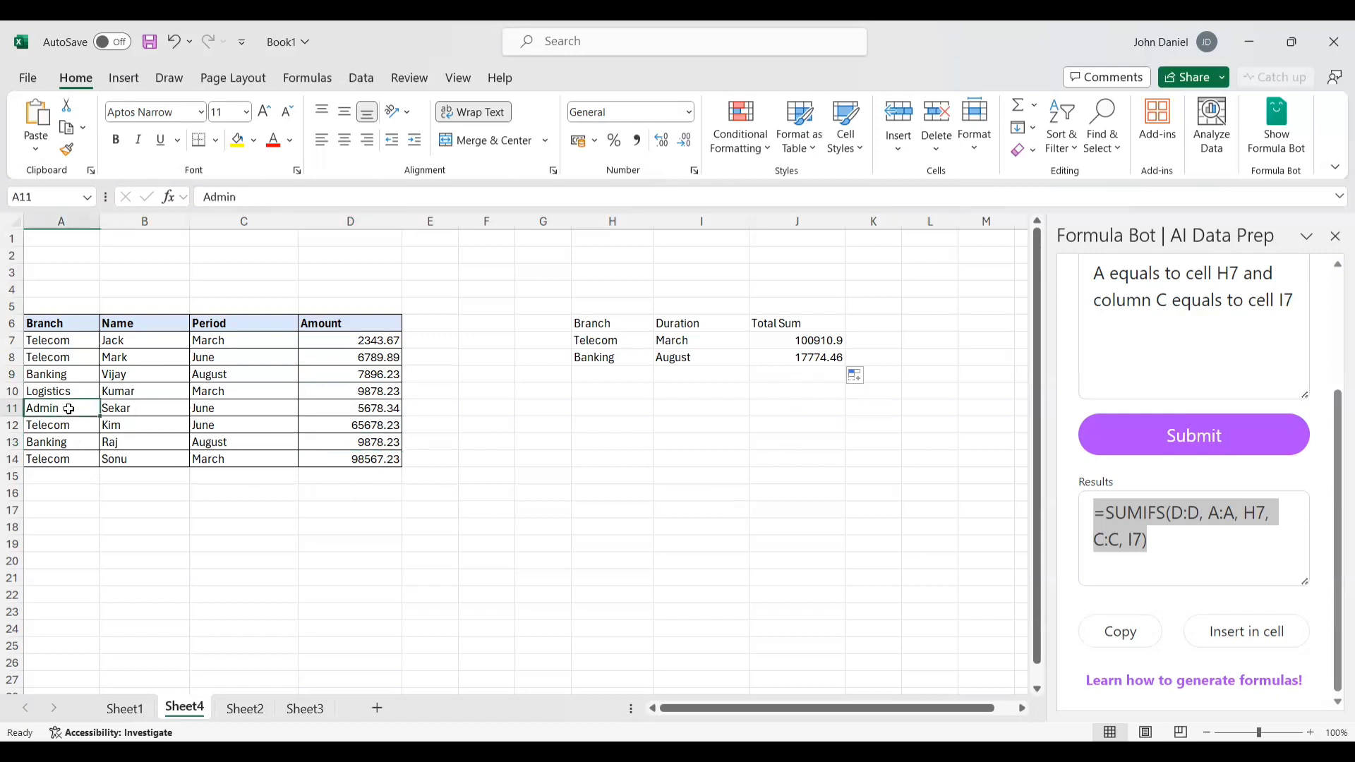
pyautogui.click(60, 390)
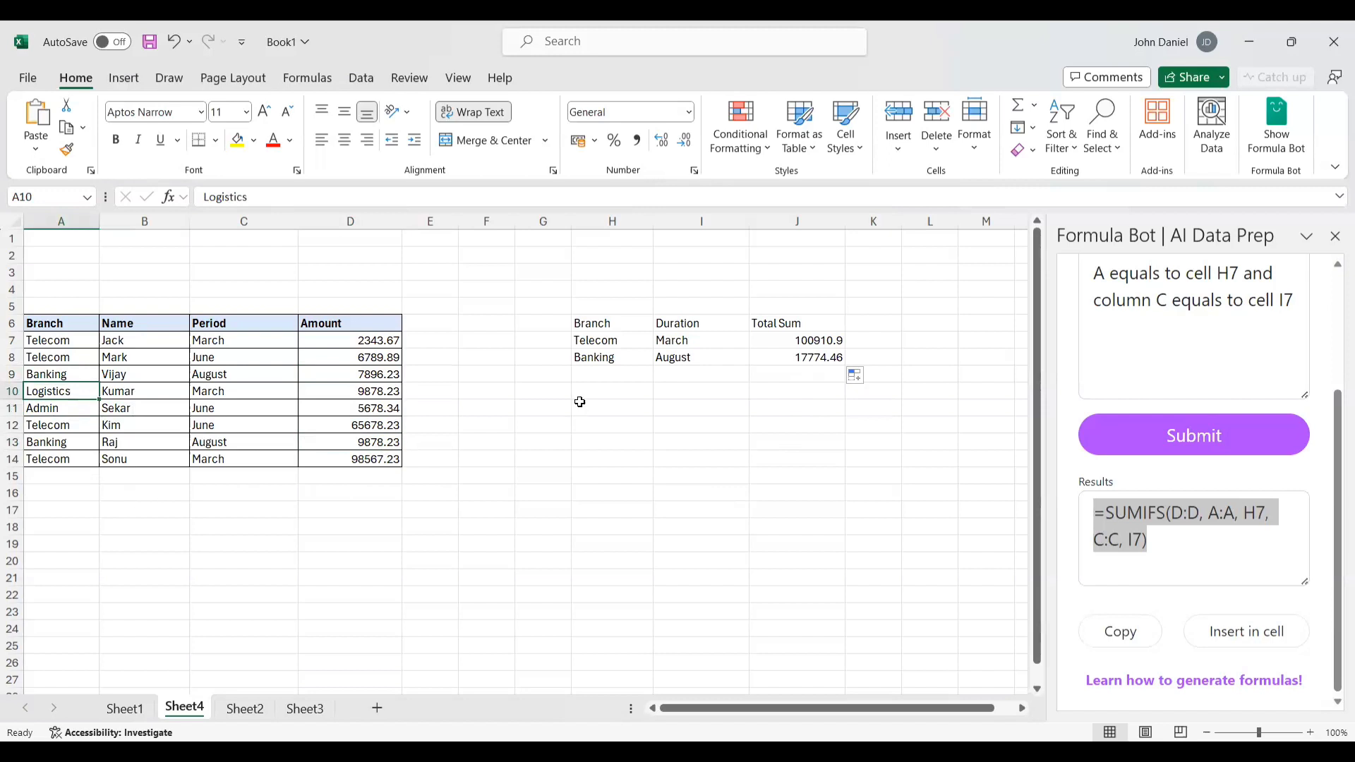
pyautogui.click(601, 374)
pyautogui.write('L')
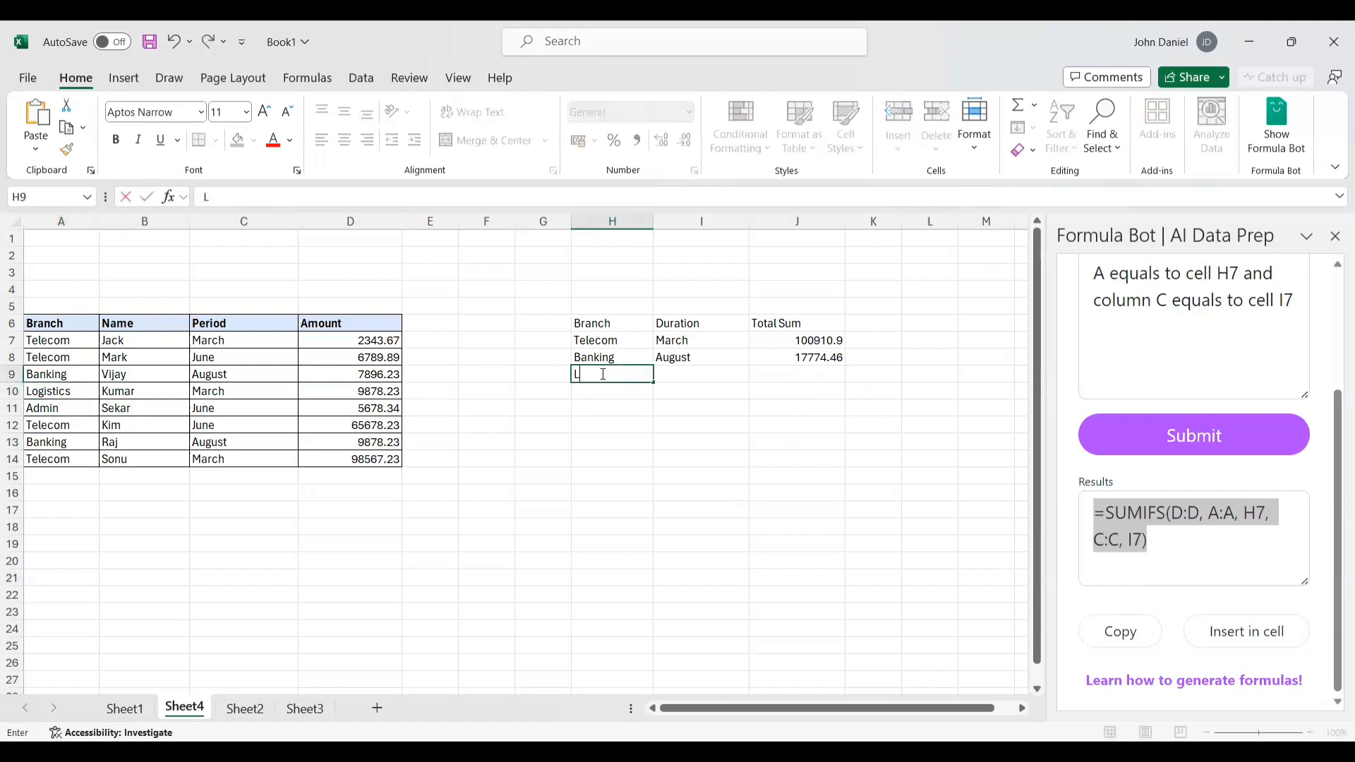
pyautogui.write('ogistics')
pyautogui.click(684, 368)
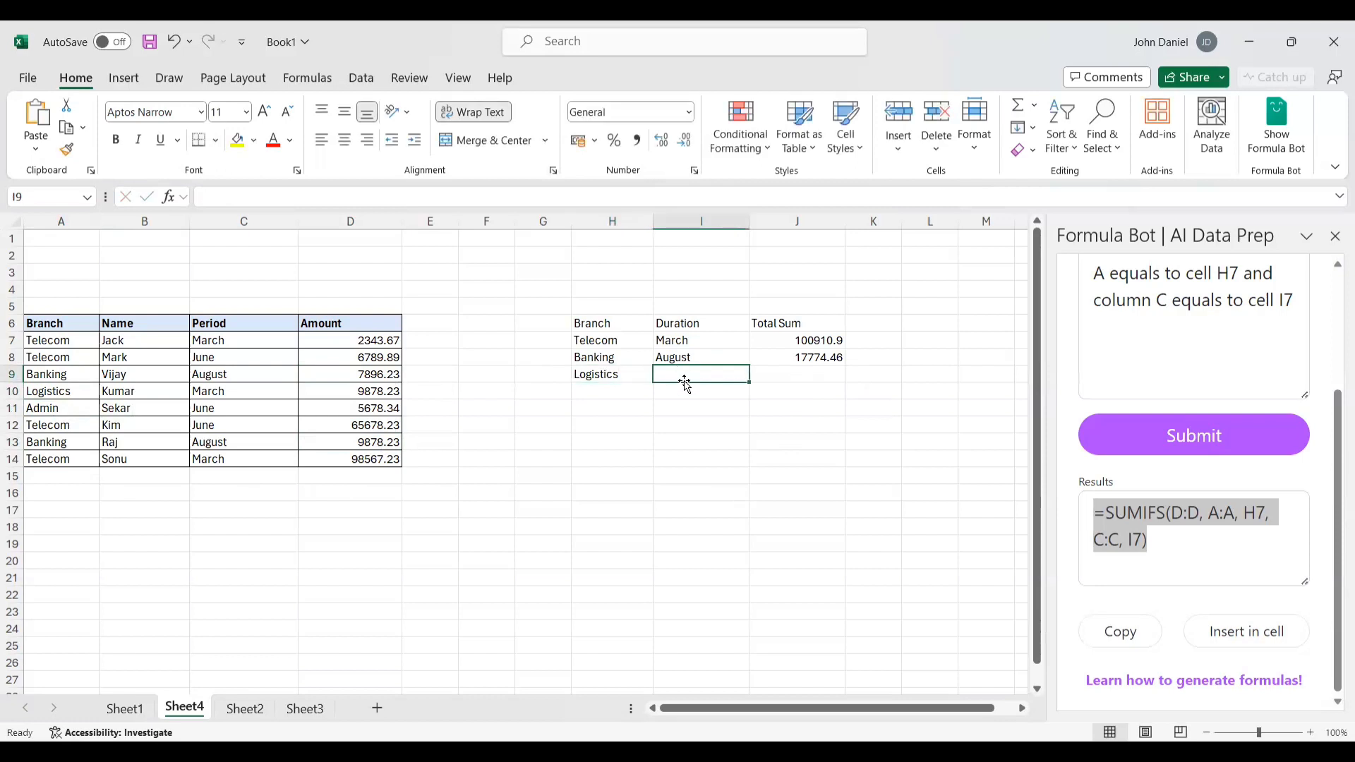
pyautogui.write('March')
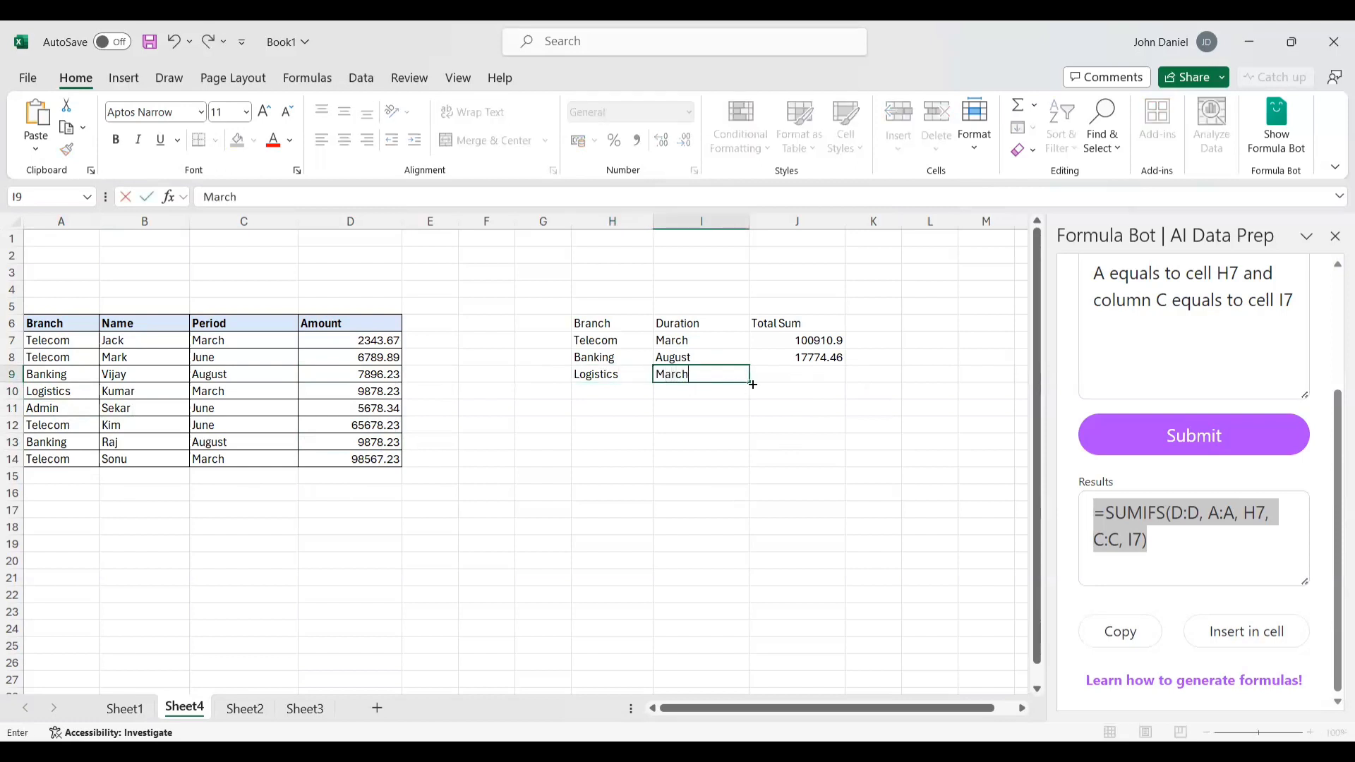
pyautogui.click(782, 373)
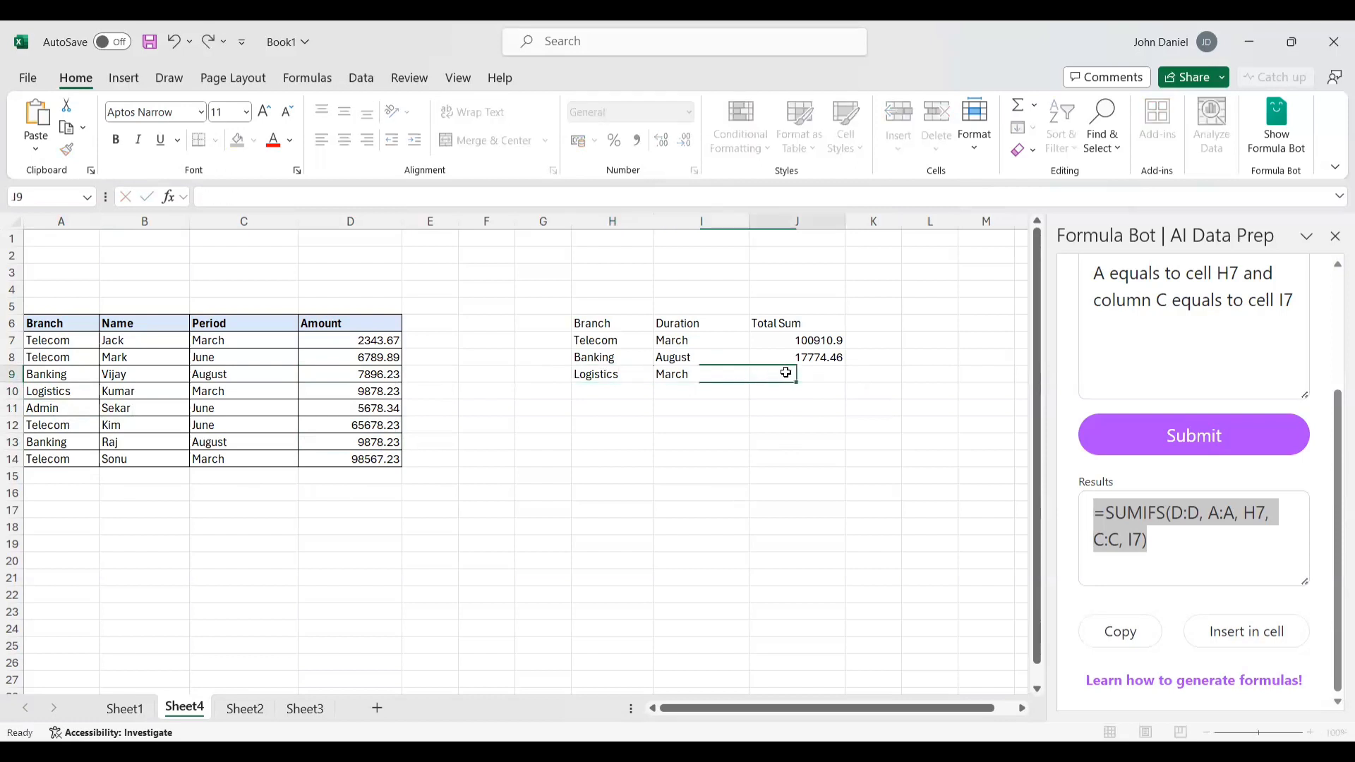
# Fill the SUMIFS formula from J8 down into J9, giving a total of 9878.23
pyautogui.click(839, 341)
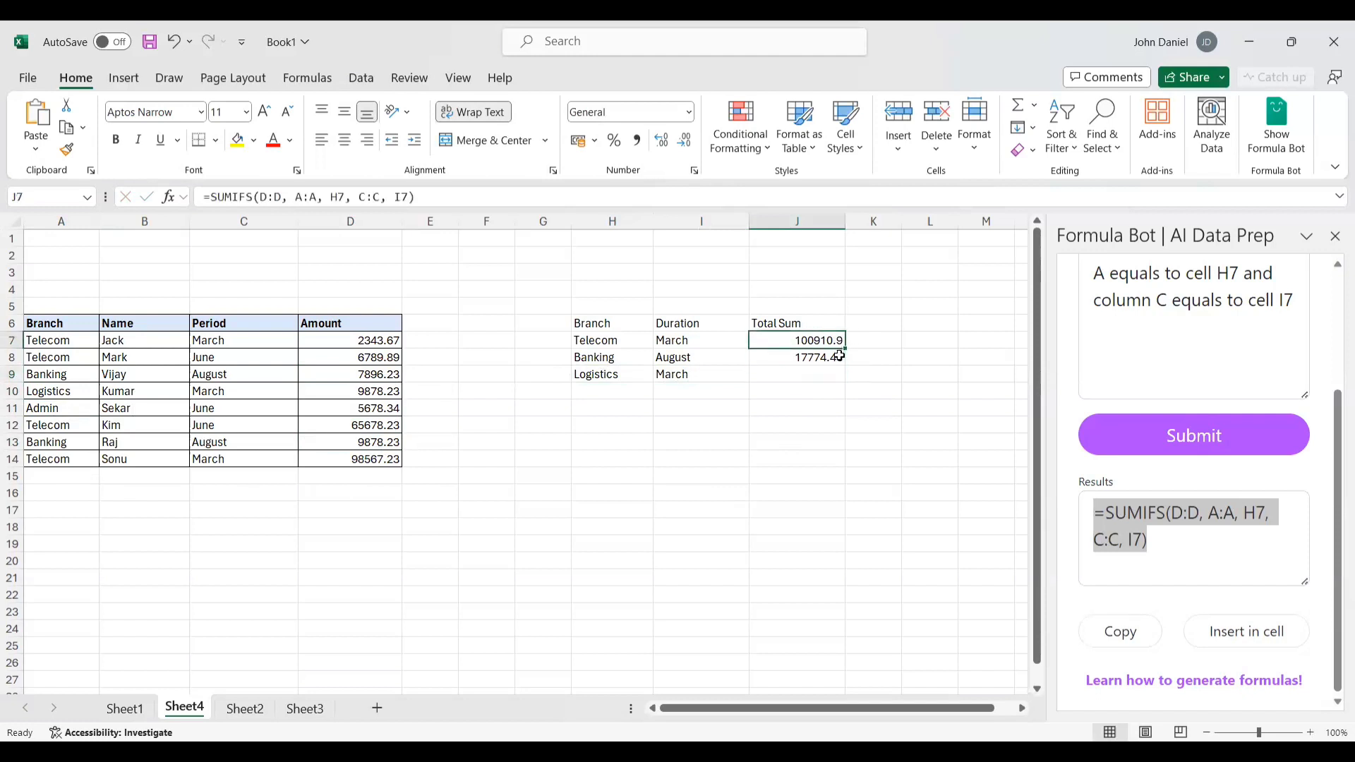
pyautogui.click(840, 358)
pyautogui.doubleClick(846, 365)
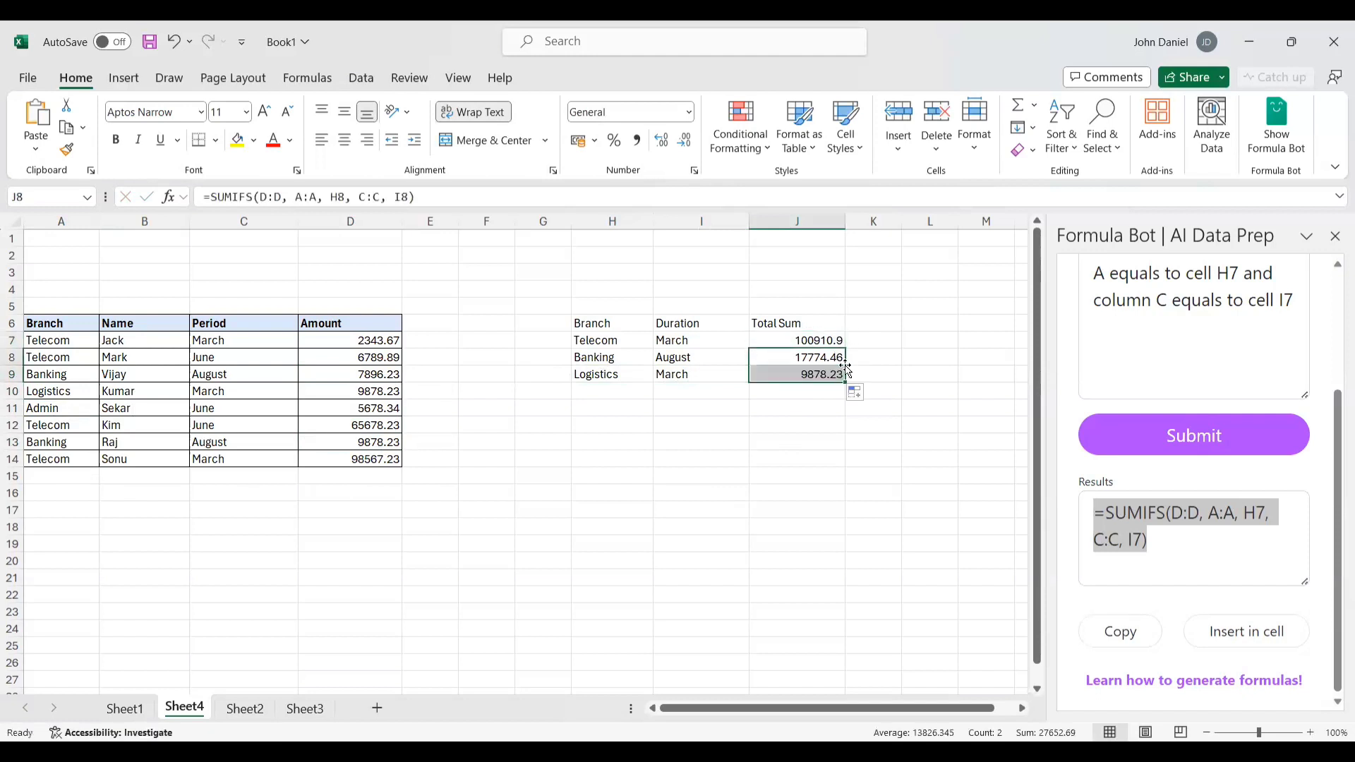
pyautogui.click(808, 436)
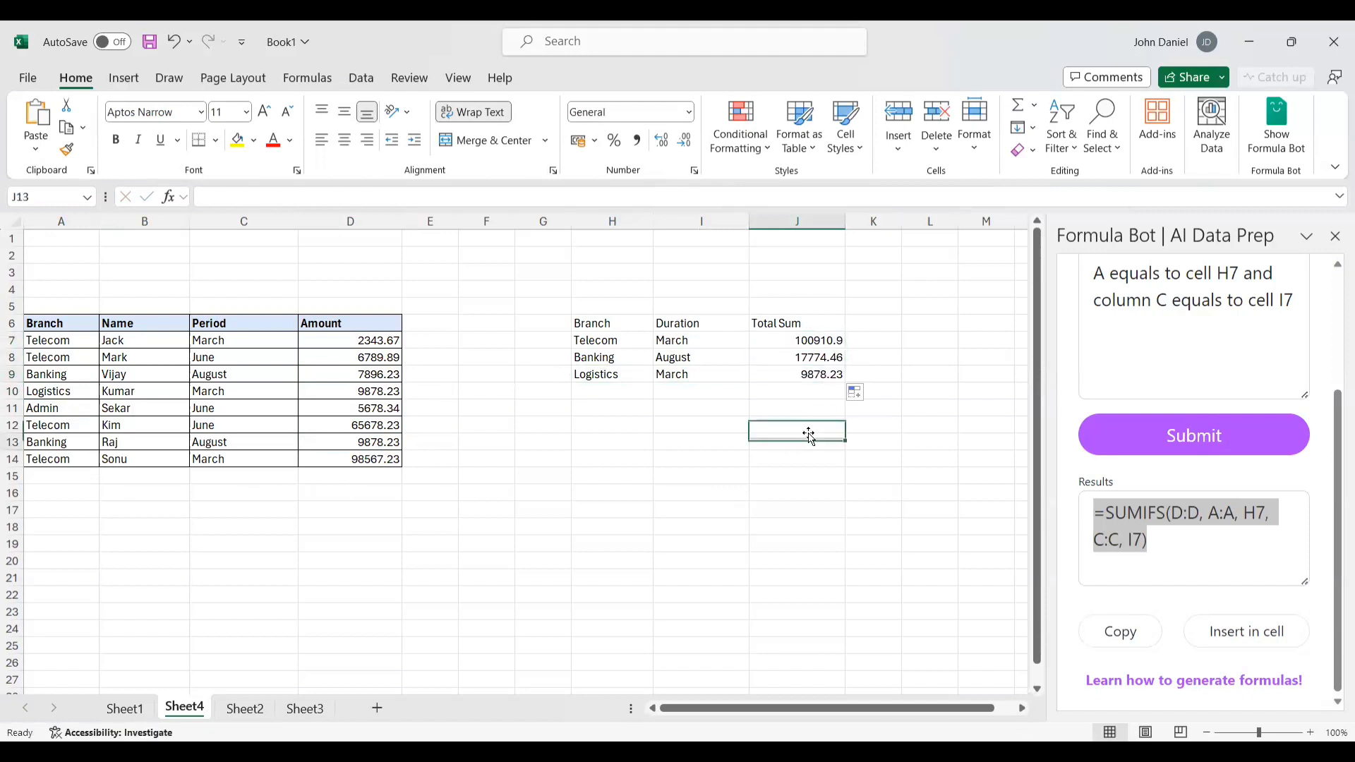
pyautogui.click(628, 387)
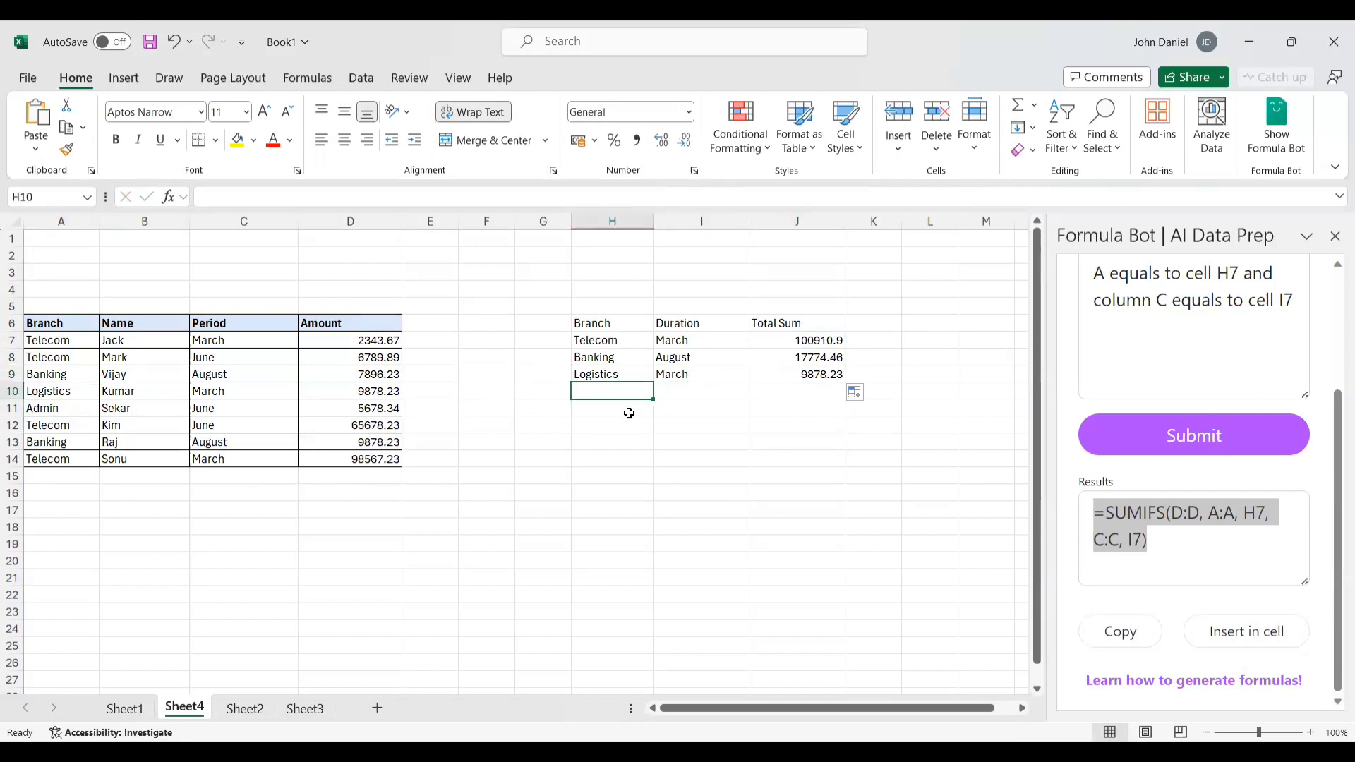
# Enter Logistics in H10, correcting the typo along the way
pyautogui.write('Logos')
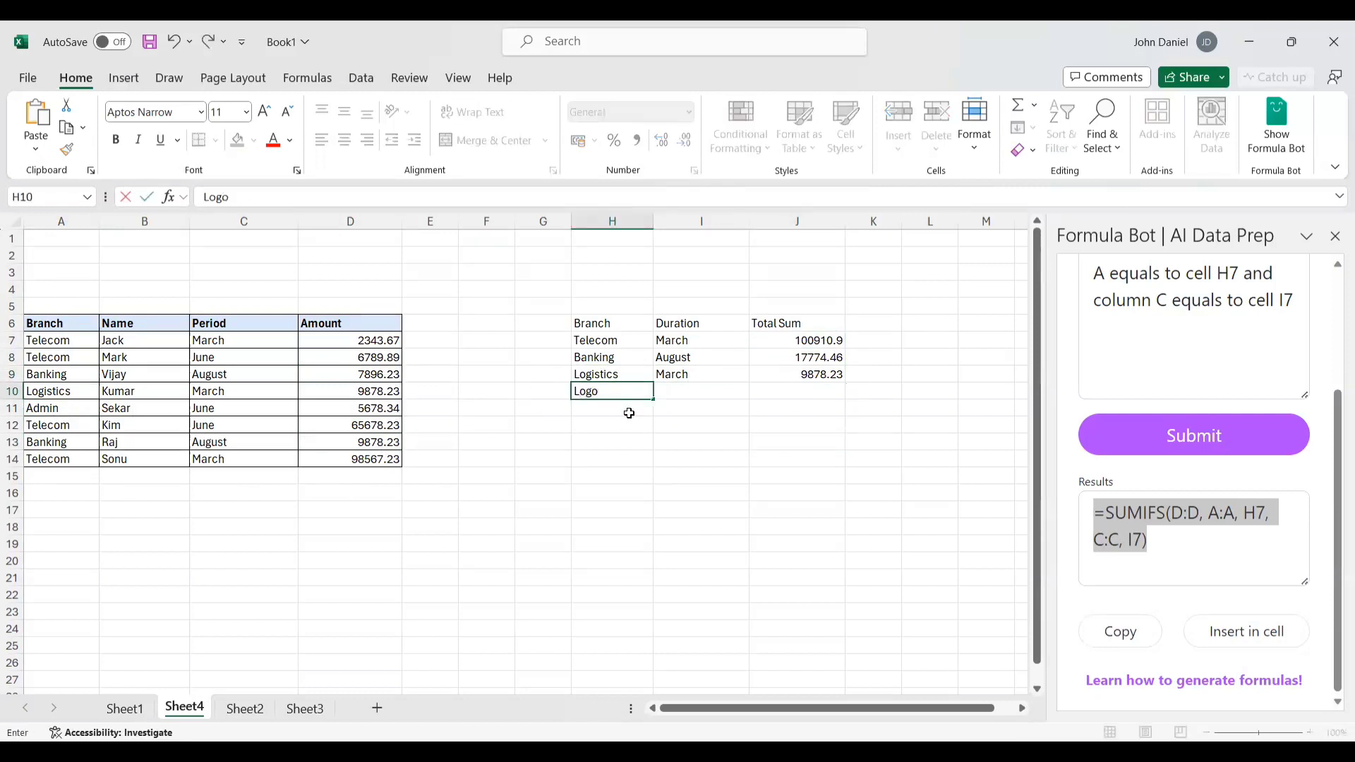
pyautogui.press('BackSpace')
pyautogui.press('BackSpace')
pyautogui.press('BackSpace')
pyautogui.write('istics')
pyautogui.click(703, 393)
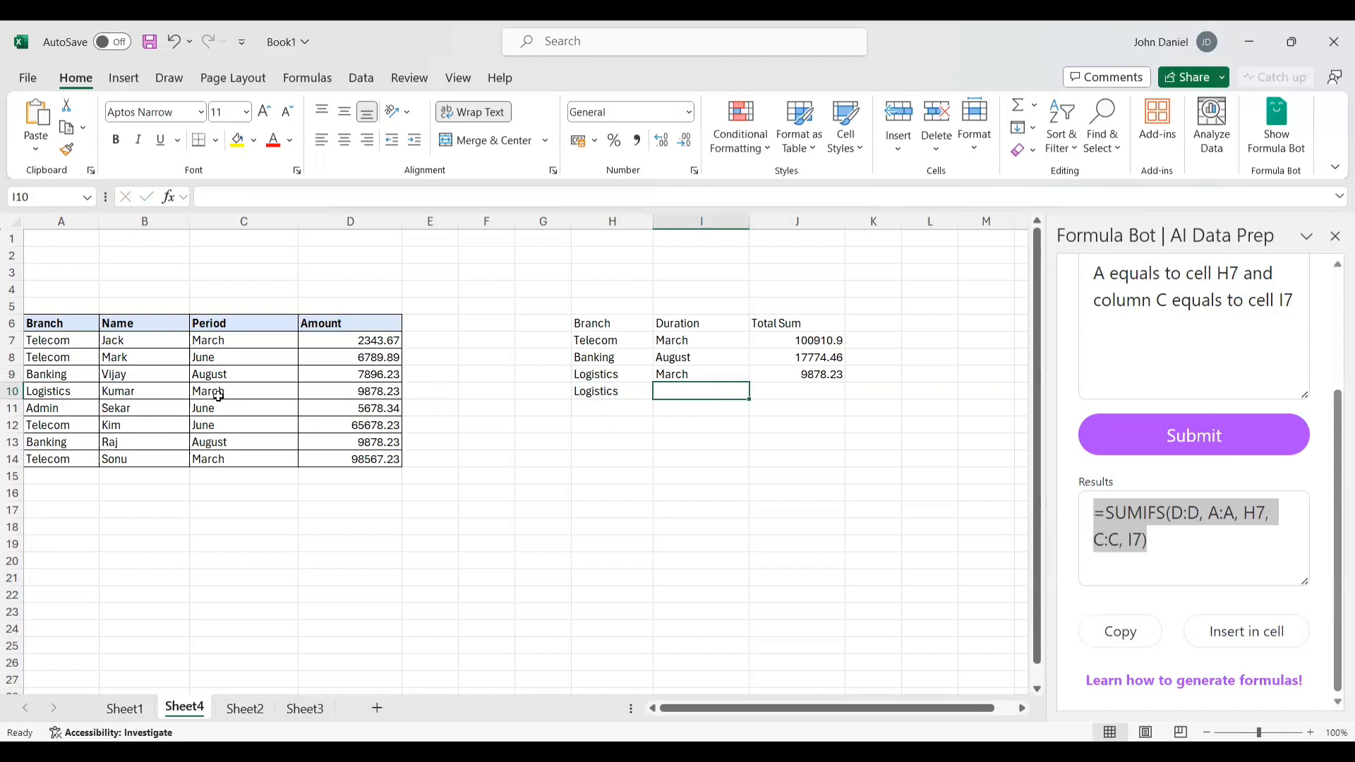
pyautogui.click(44, 392)
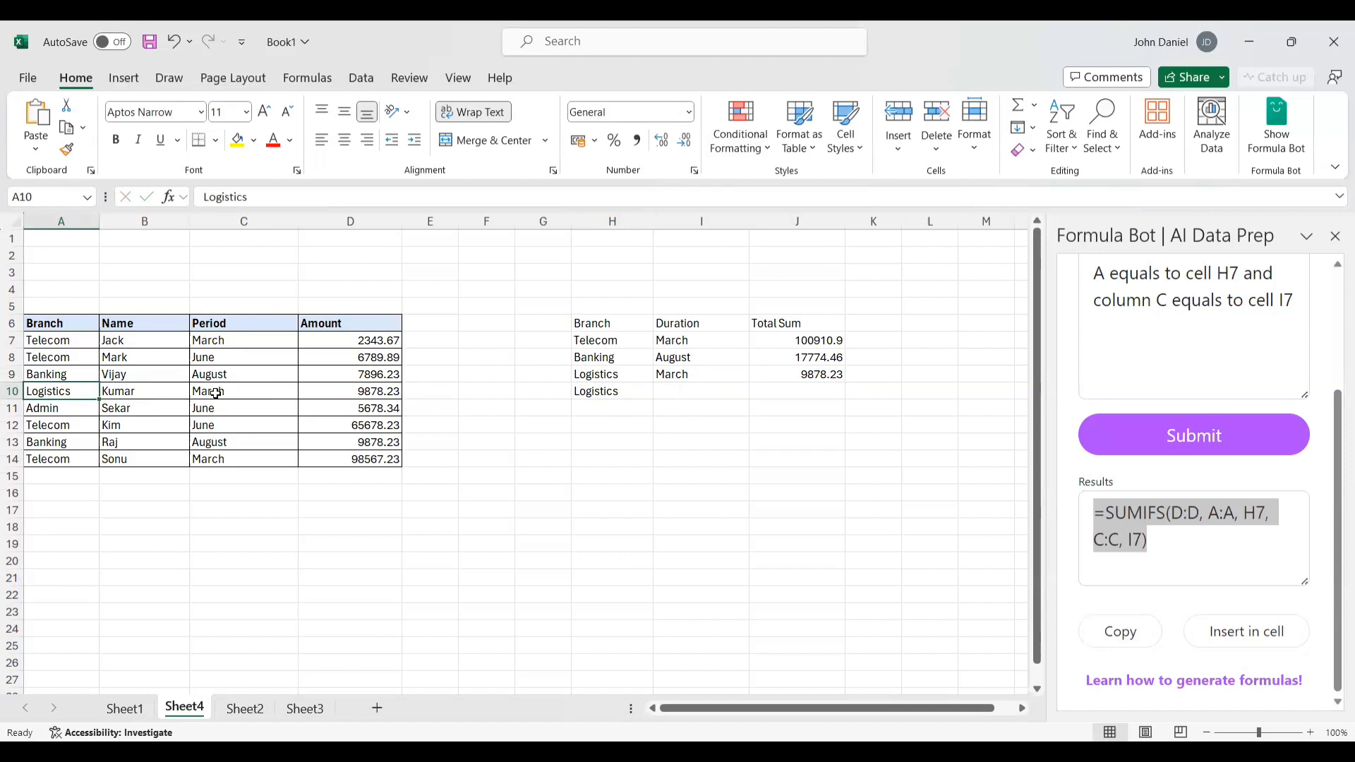
# Put January in I10 and copy the SUMIFS formula down to J10, which shows 0
pyautogui.click(666, 388)
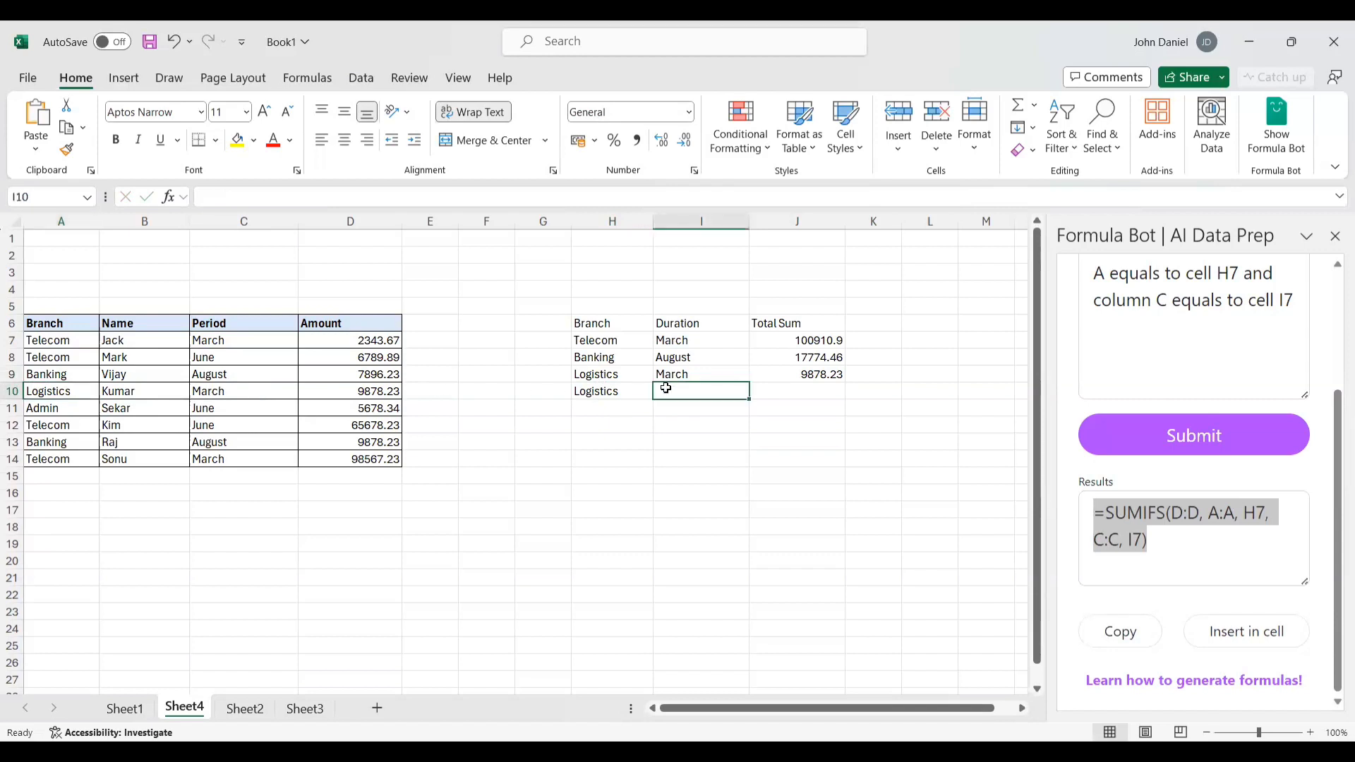
pyautogui.write('January')
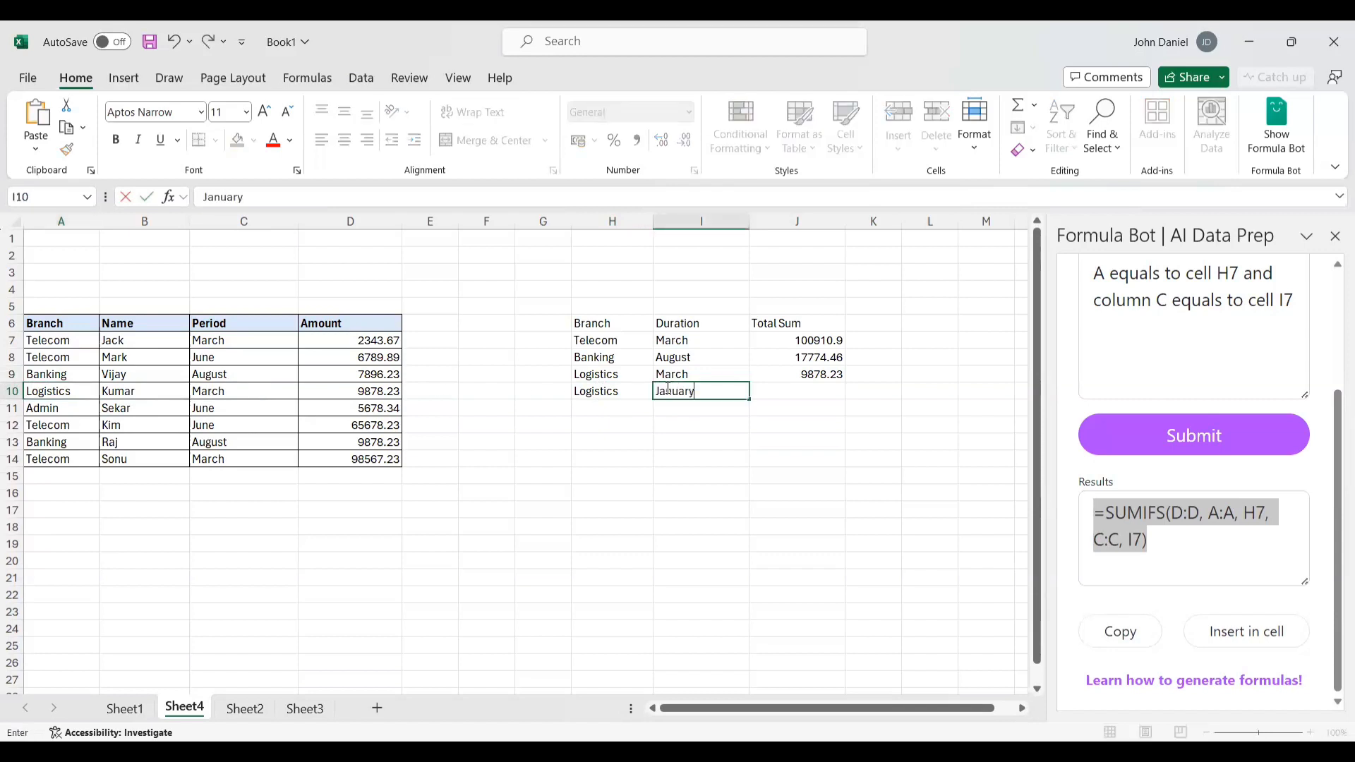
pyautogui.click(800, 373)
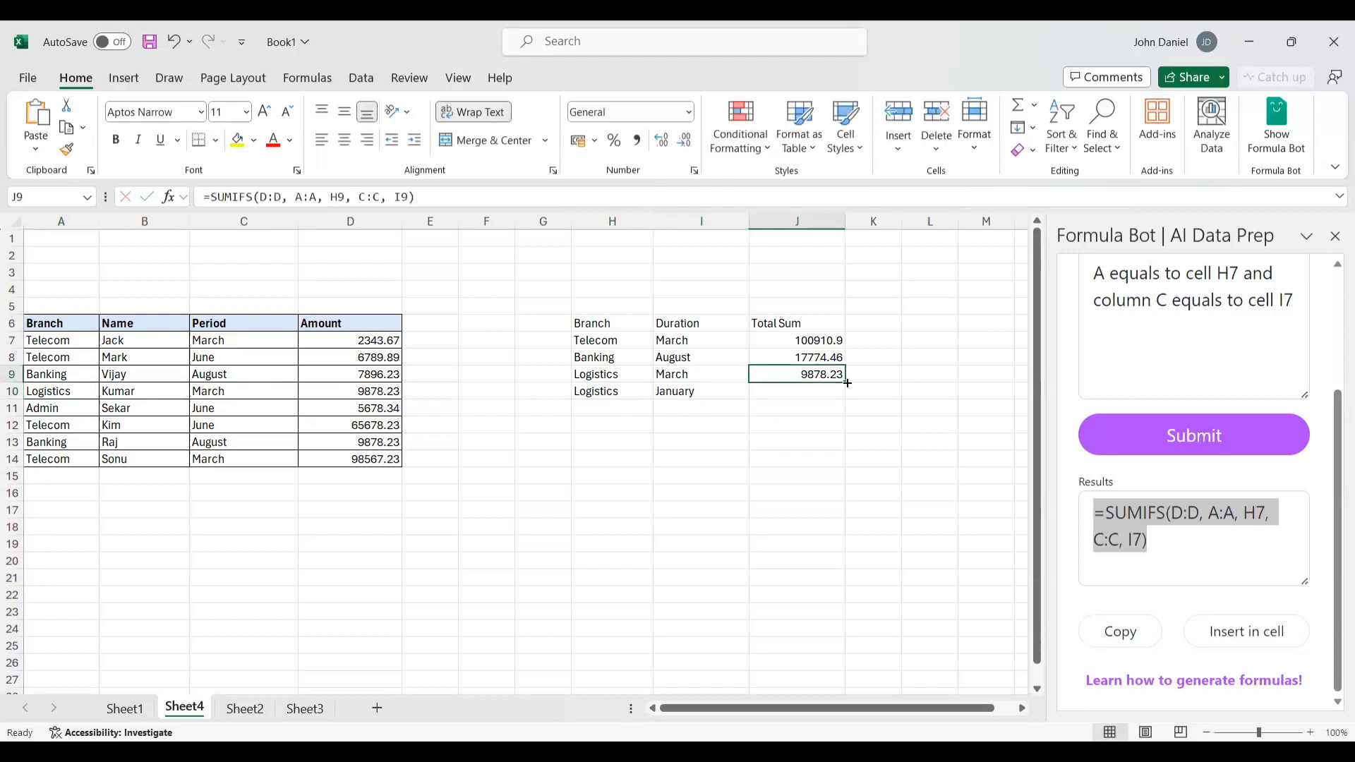
pyautogui.moveTo(847, 382); pyautogui.dragTo(846, 400)
pyautogui.click(827, 423)
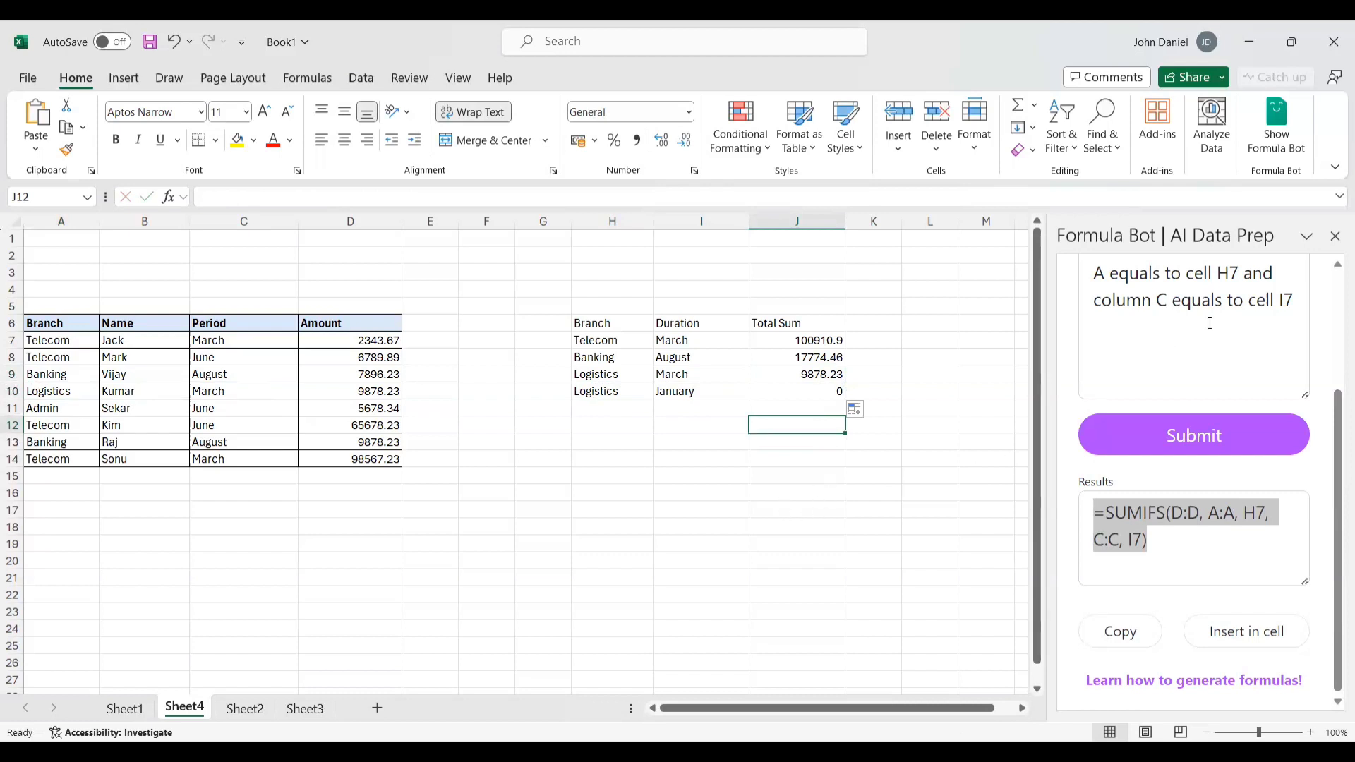
pyautogui.scroll(2, 1209, 324)
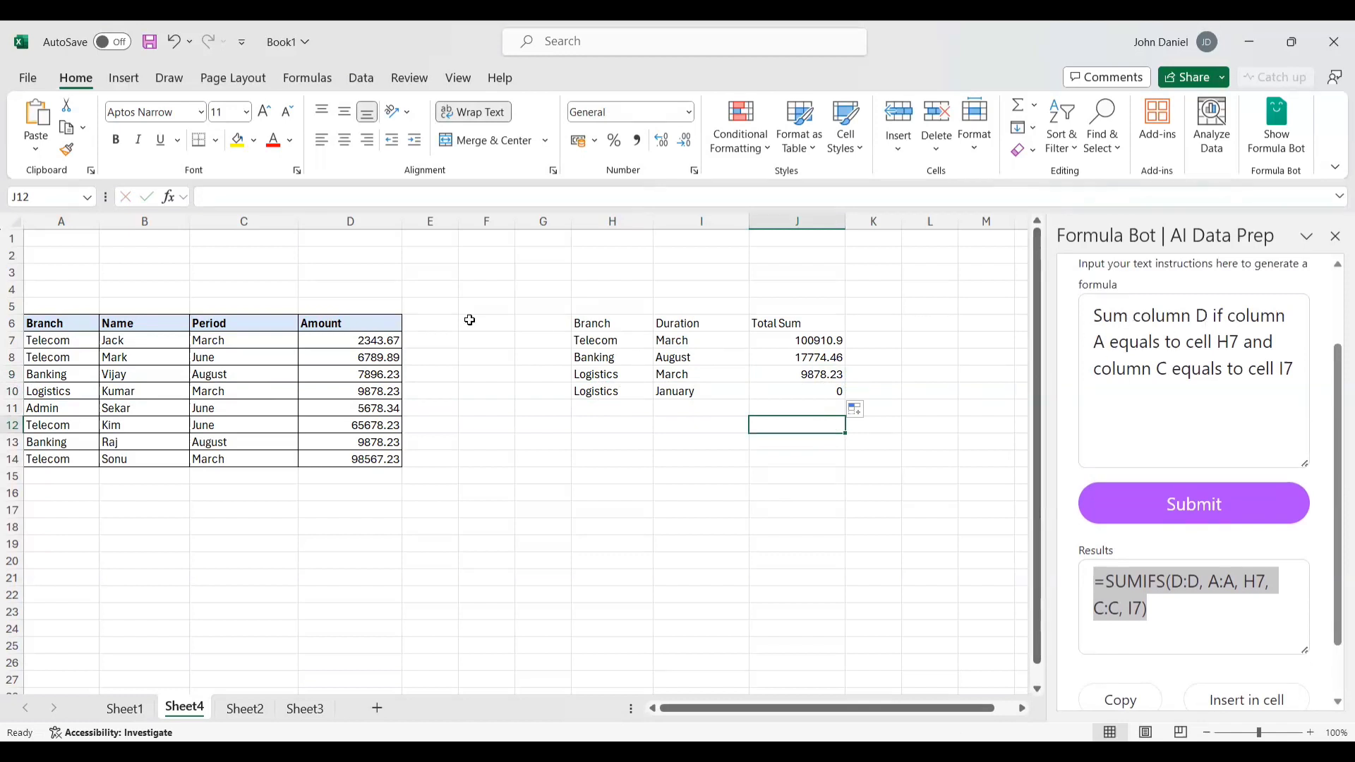
pyautogui.click(602, 324)
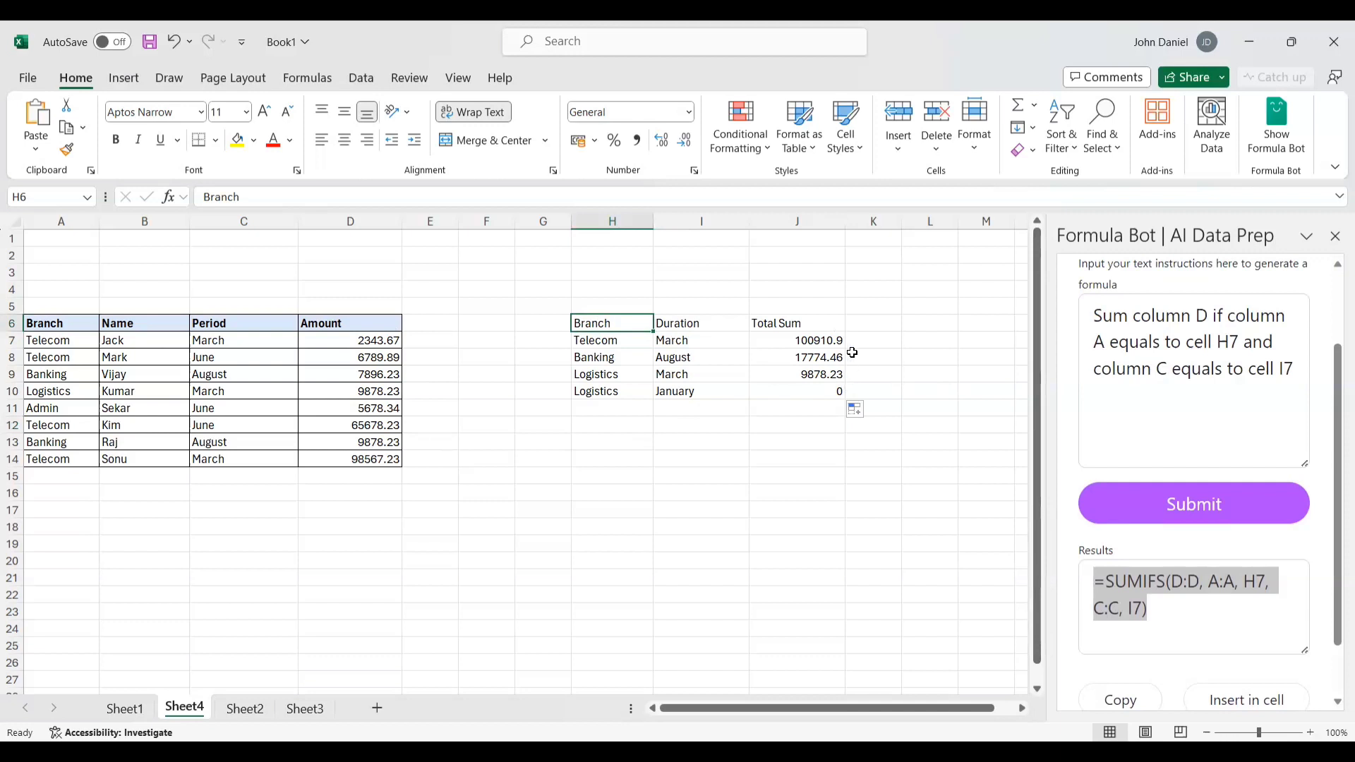
pyautogui.click(701, 493)
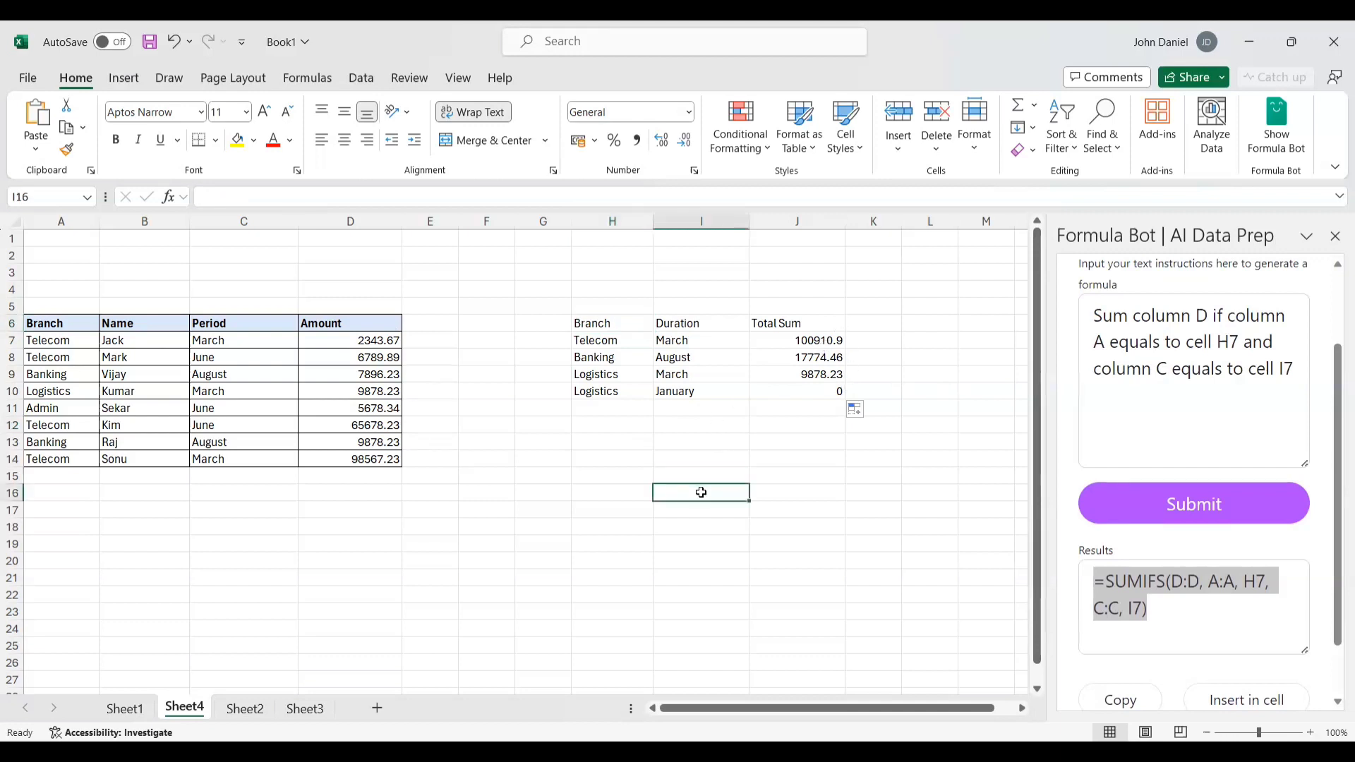